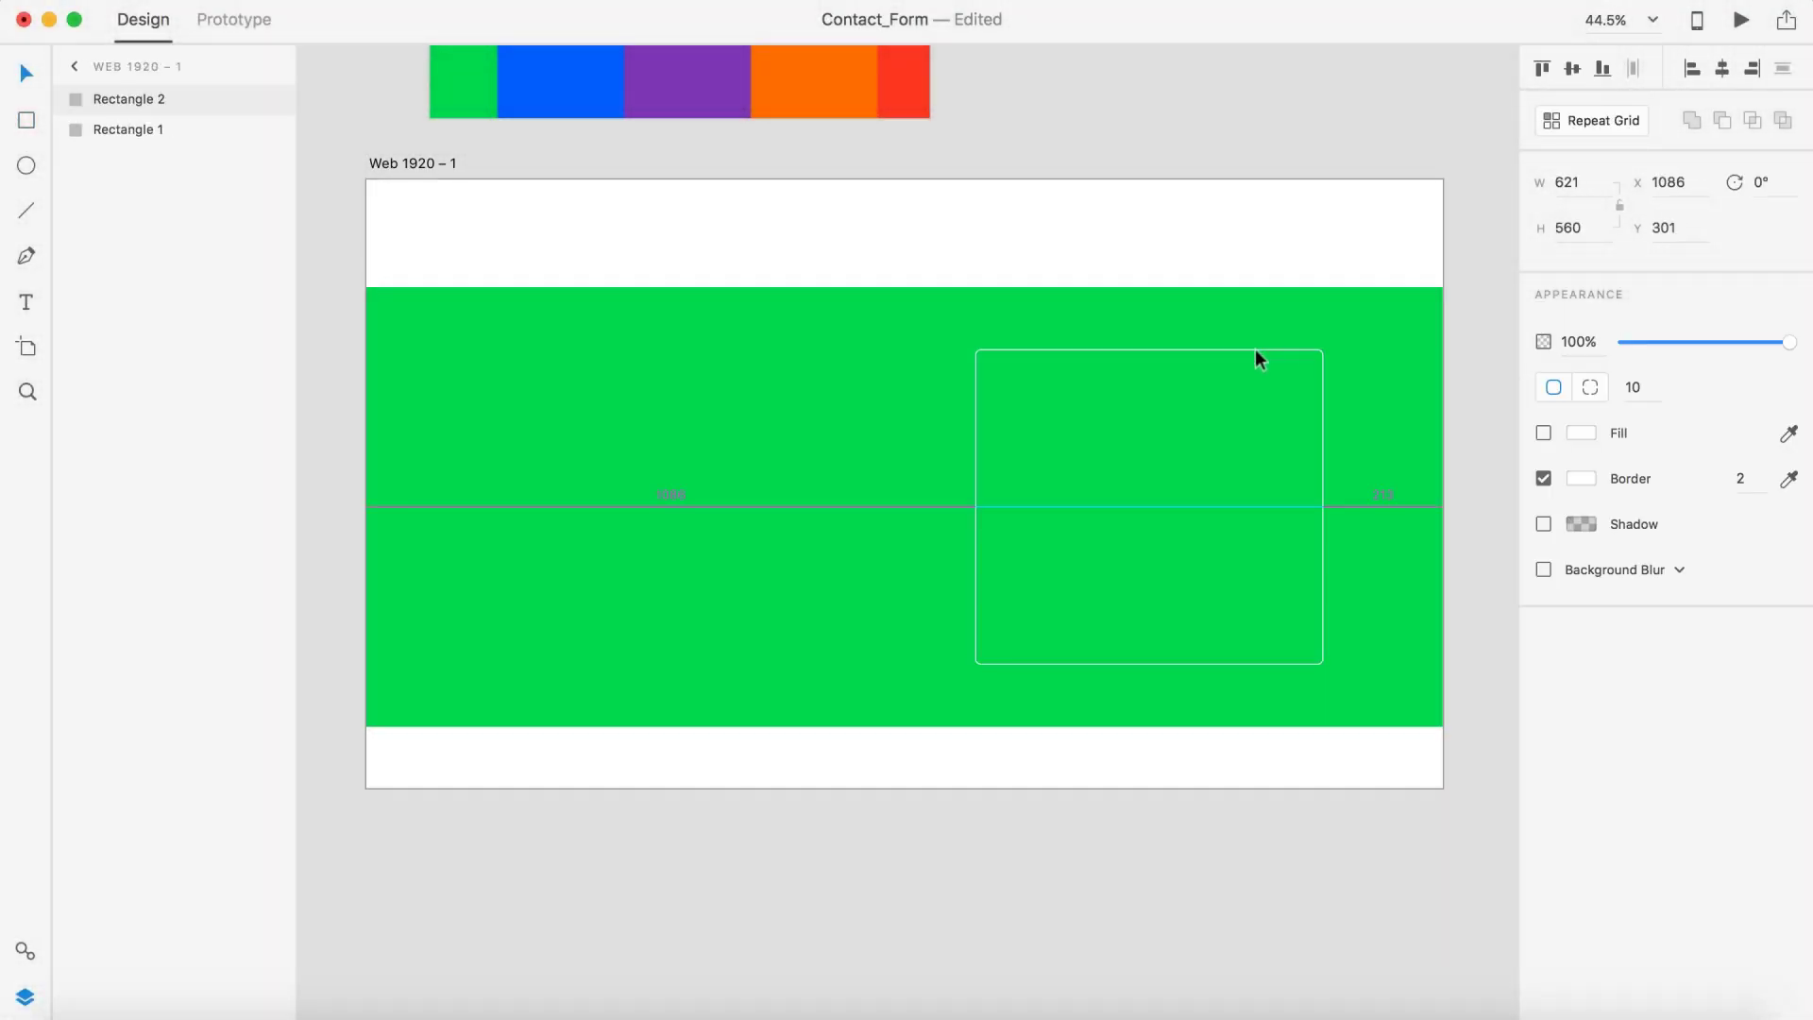
Turn the field line group into a Repeat Grid of four evenly spaced rows down the green band.
click(1057, 927)
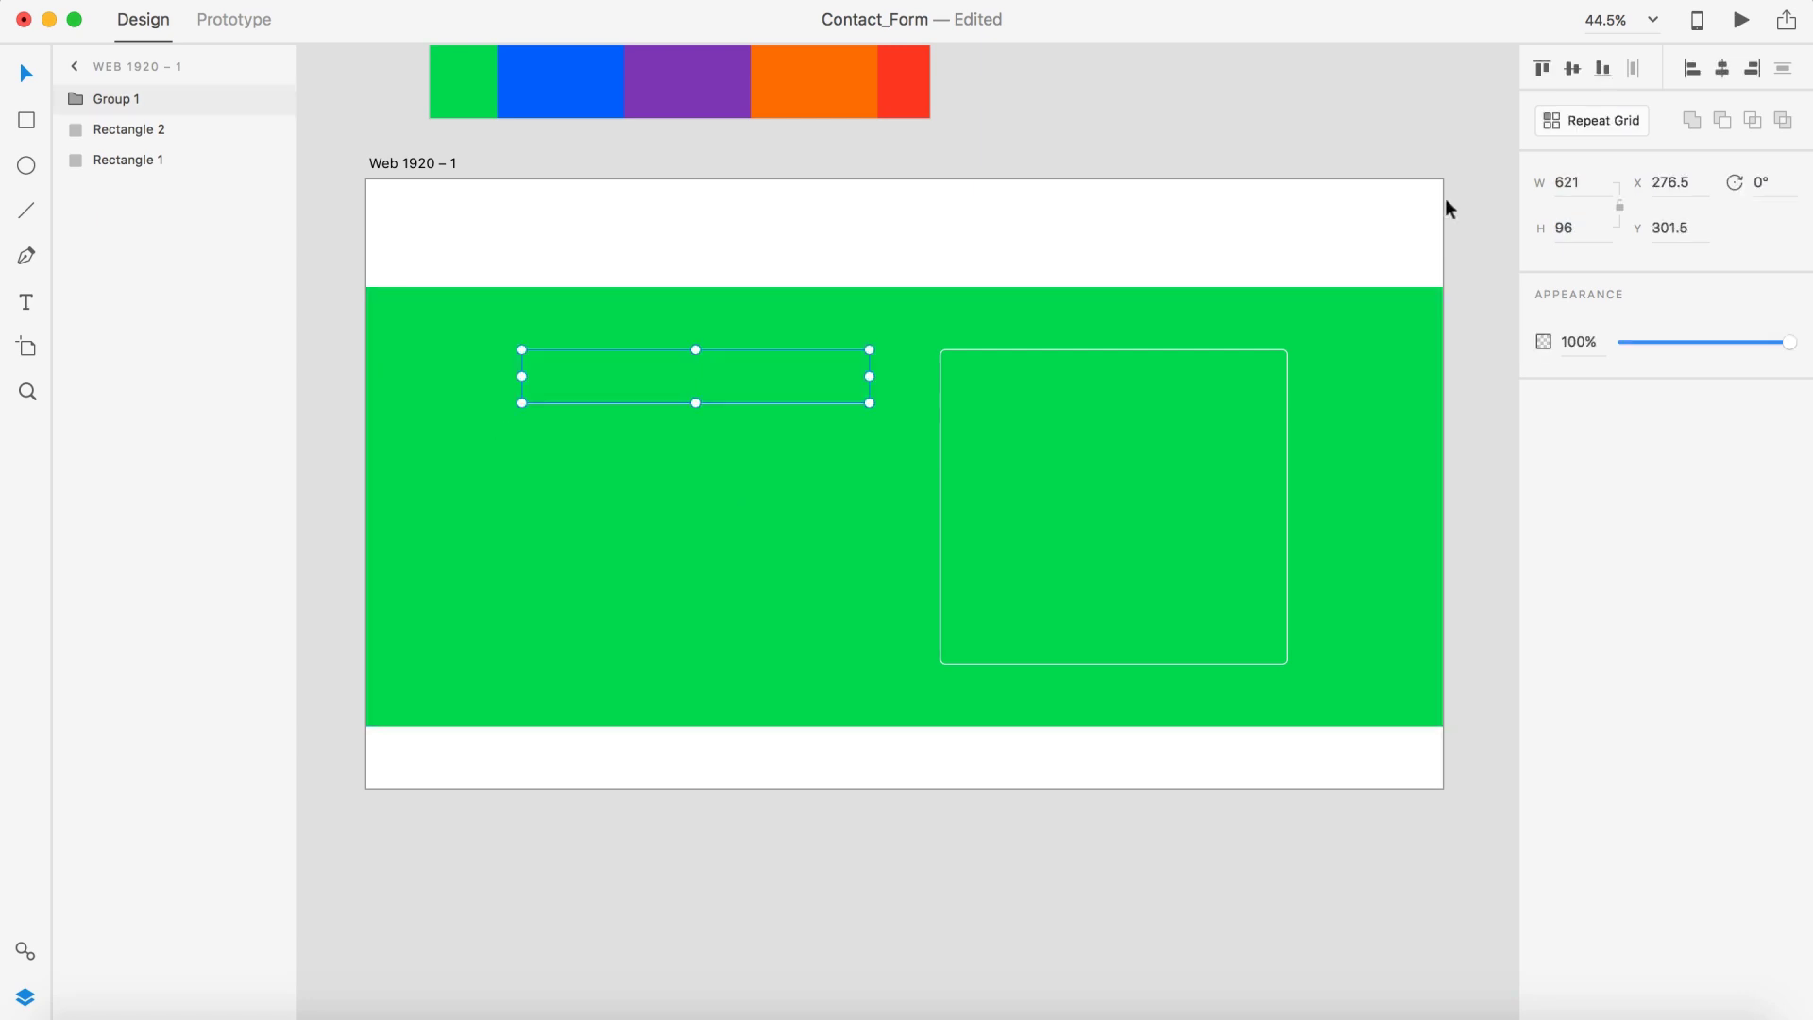
key(super+r)
drag(696, 403, 697, 729)
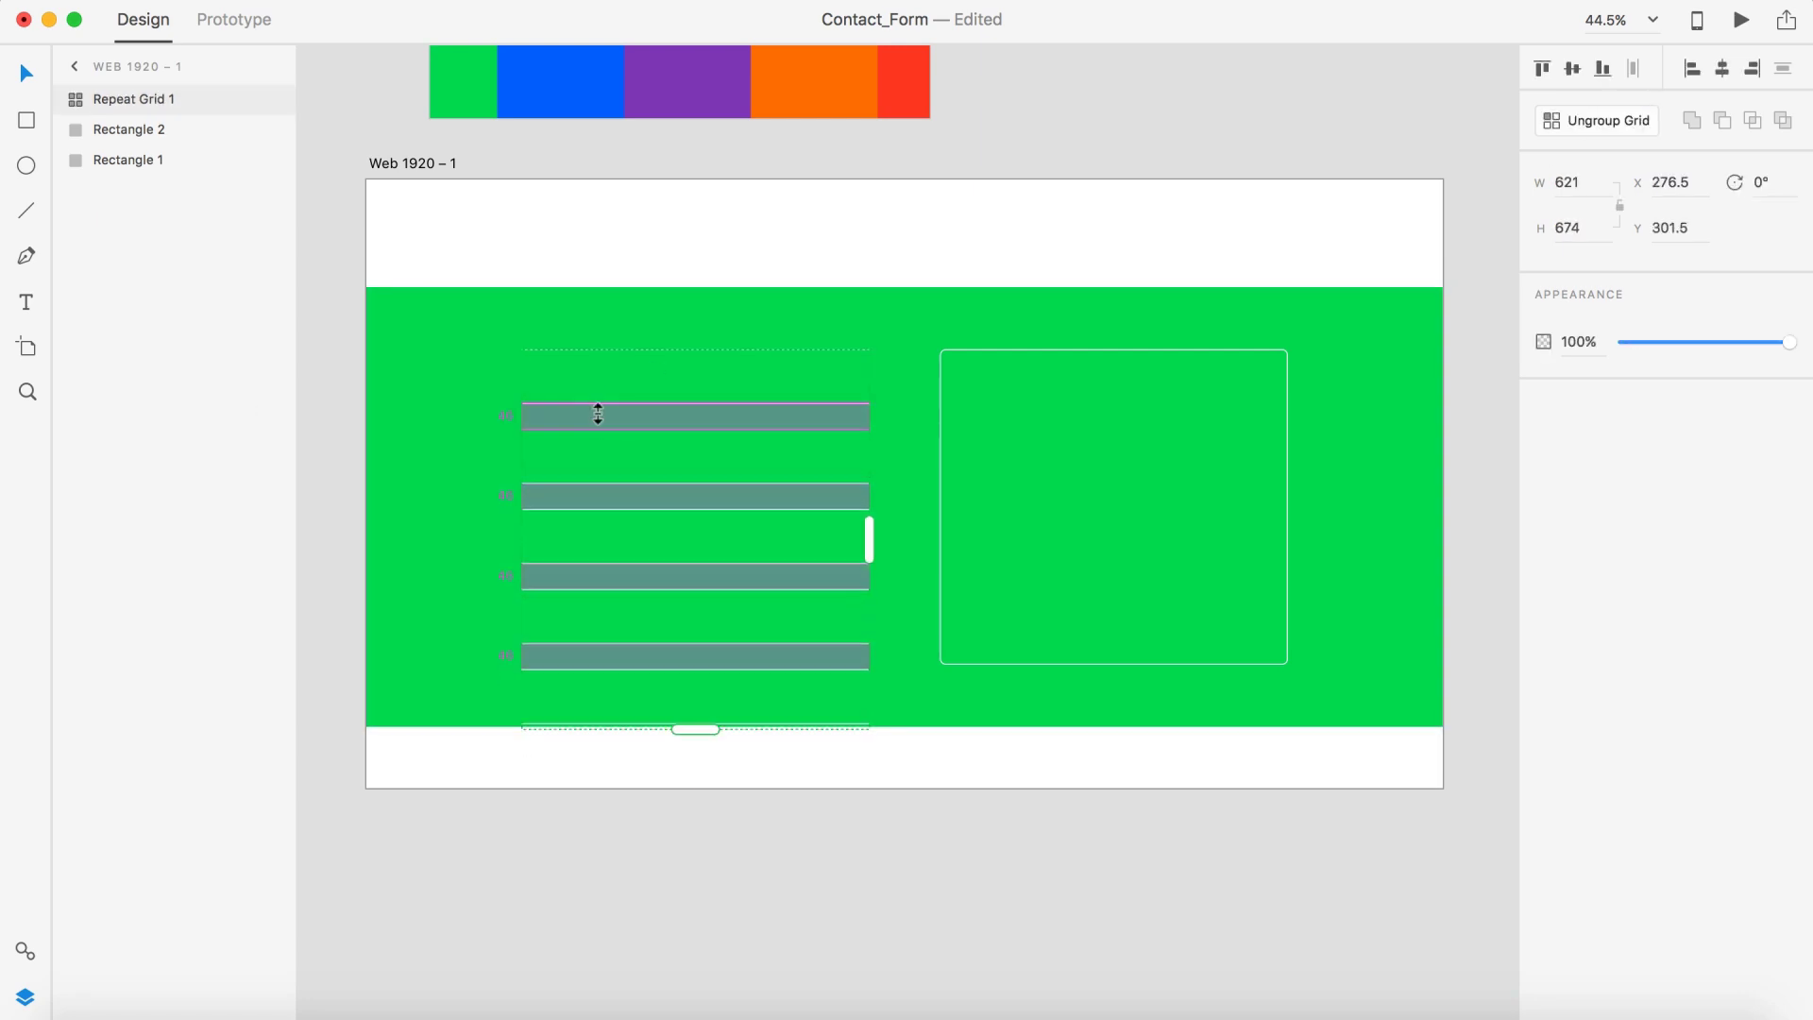
Ungroup the repeated rows and delete the extra duplicate lines.
click(1596, 119)
click(816, 242)
double_click(773, 485)
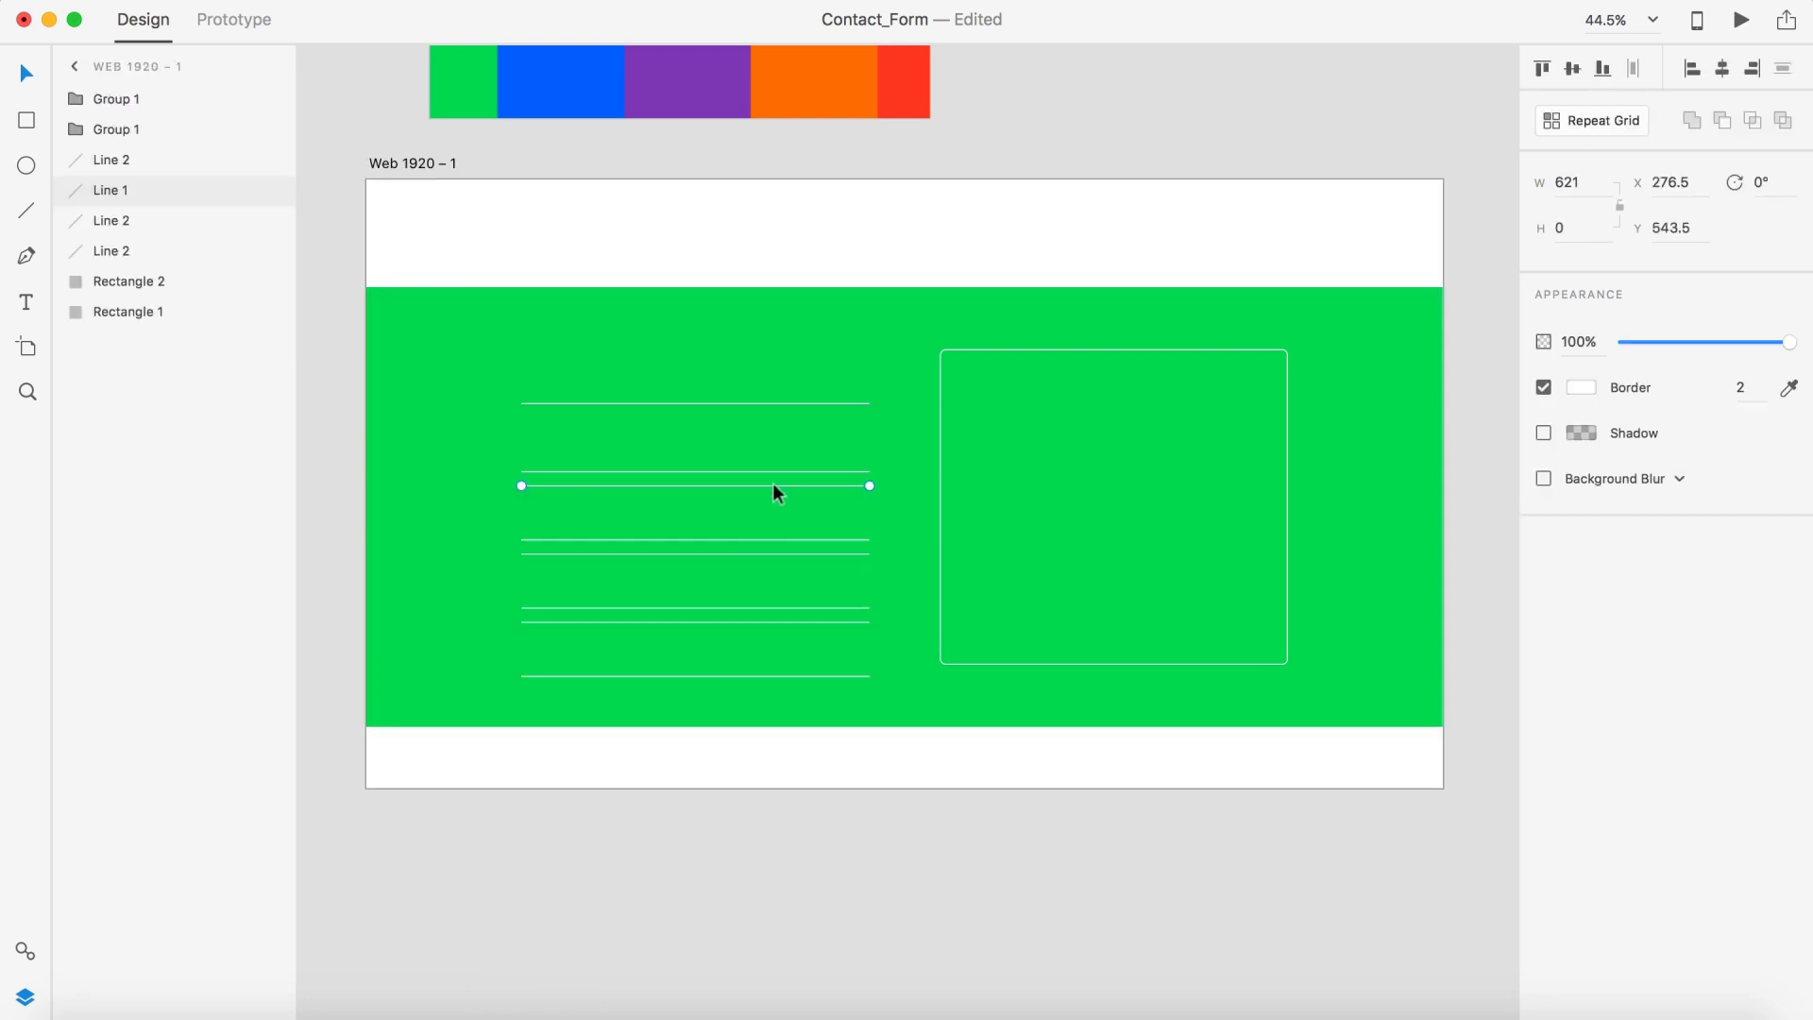
key(Delete)
click(856, 792)
Add a dark grey 'Name' text label above the first field line.
key(t)
click(603, 367)
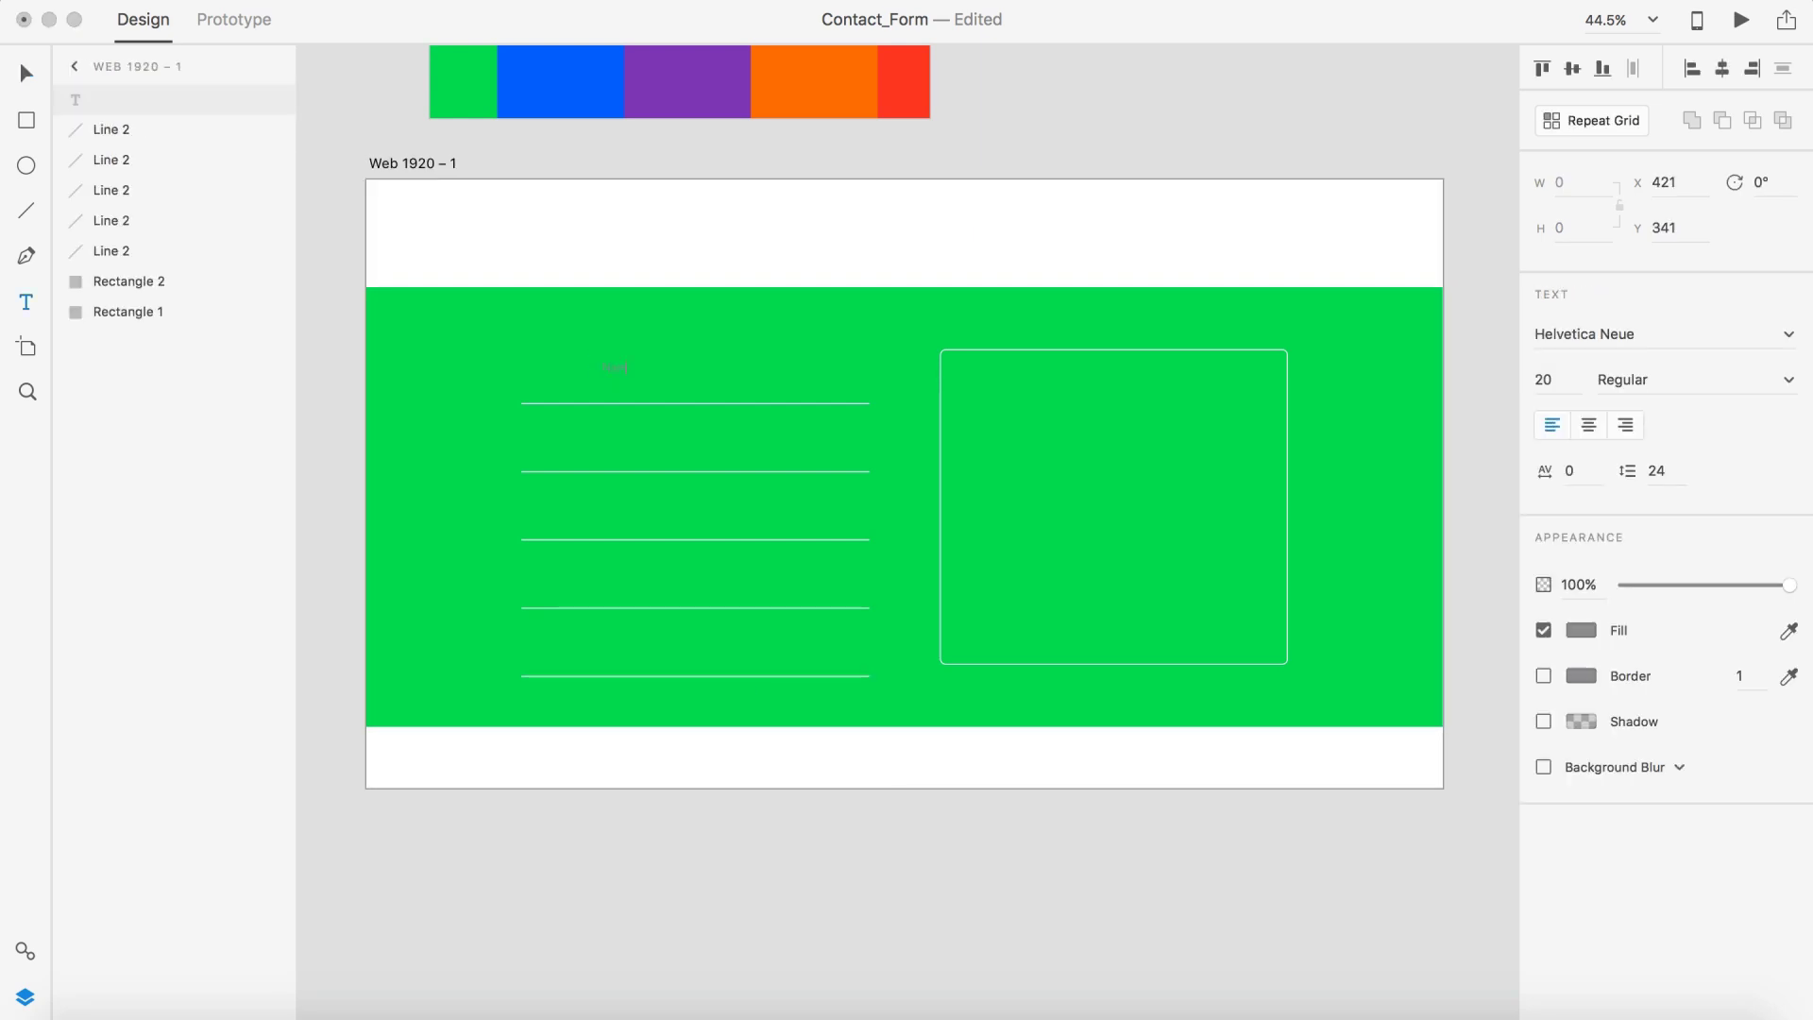
text(Name)
key(Escape)
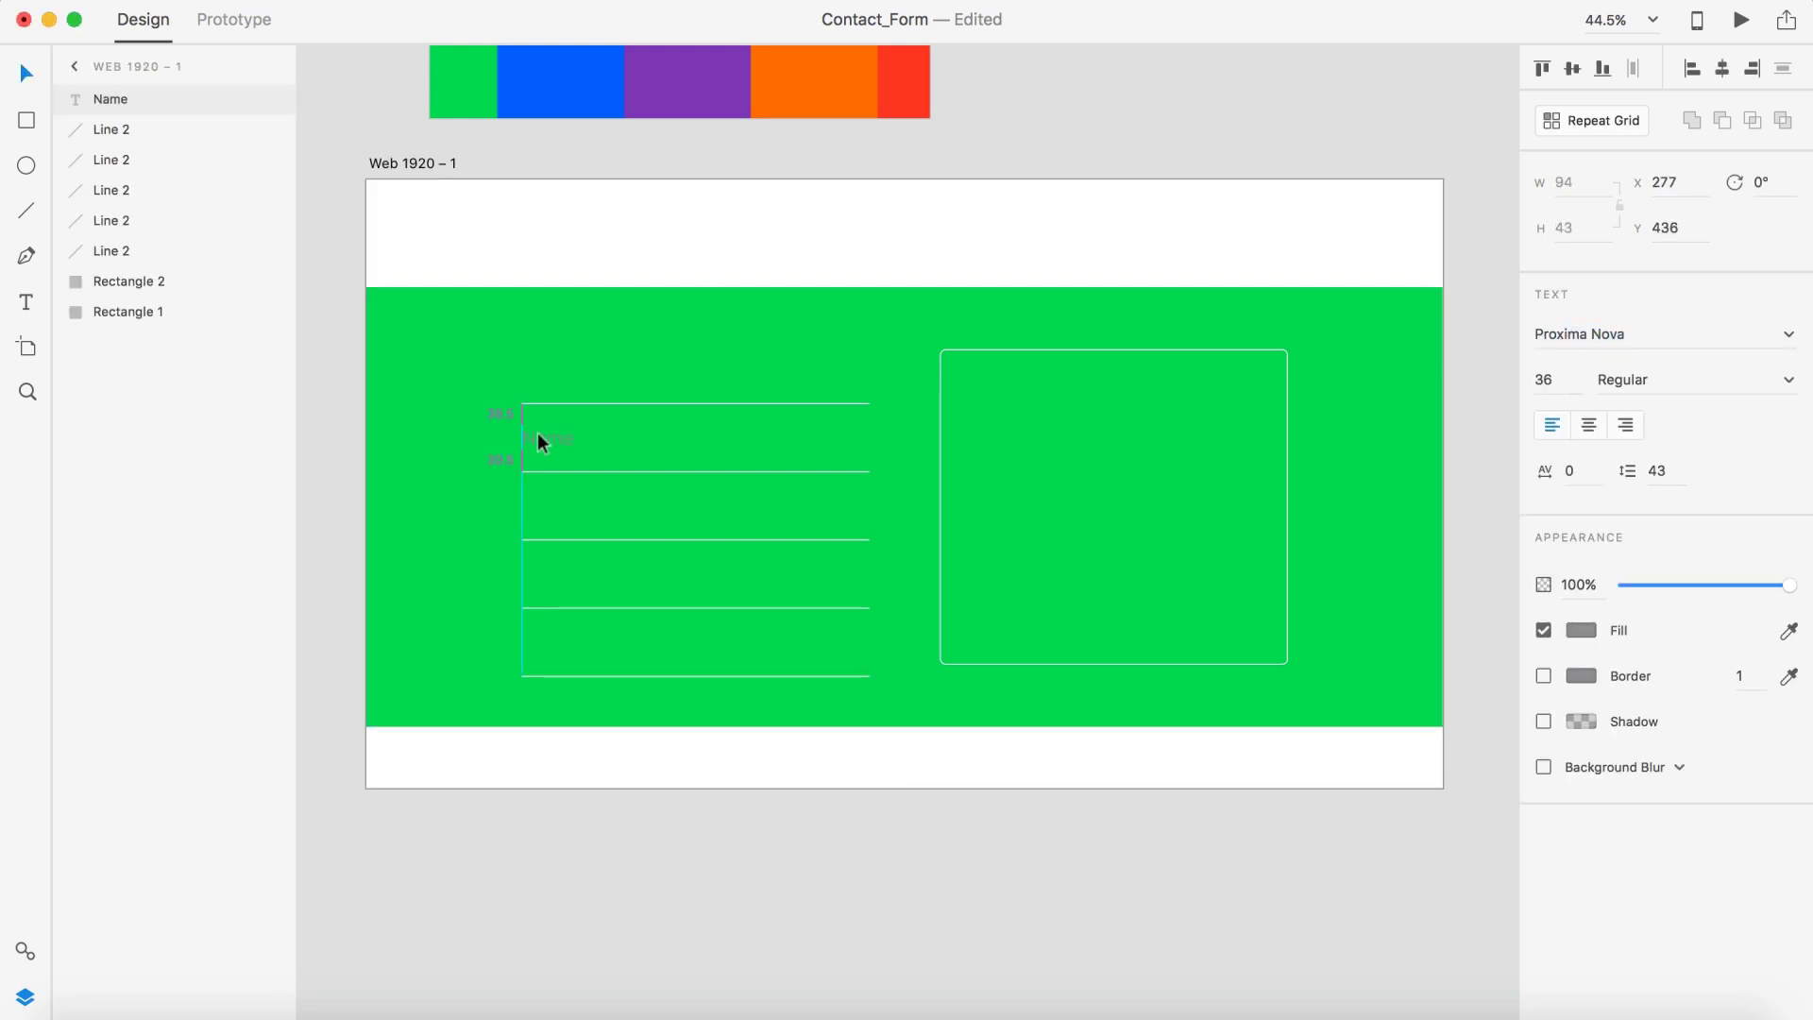
drag(536, 433, 534, 359)
click(1581, 630)
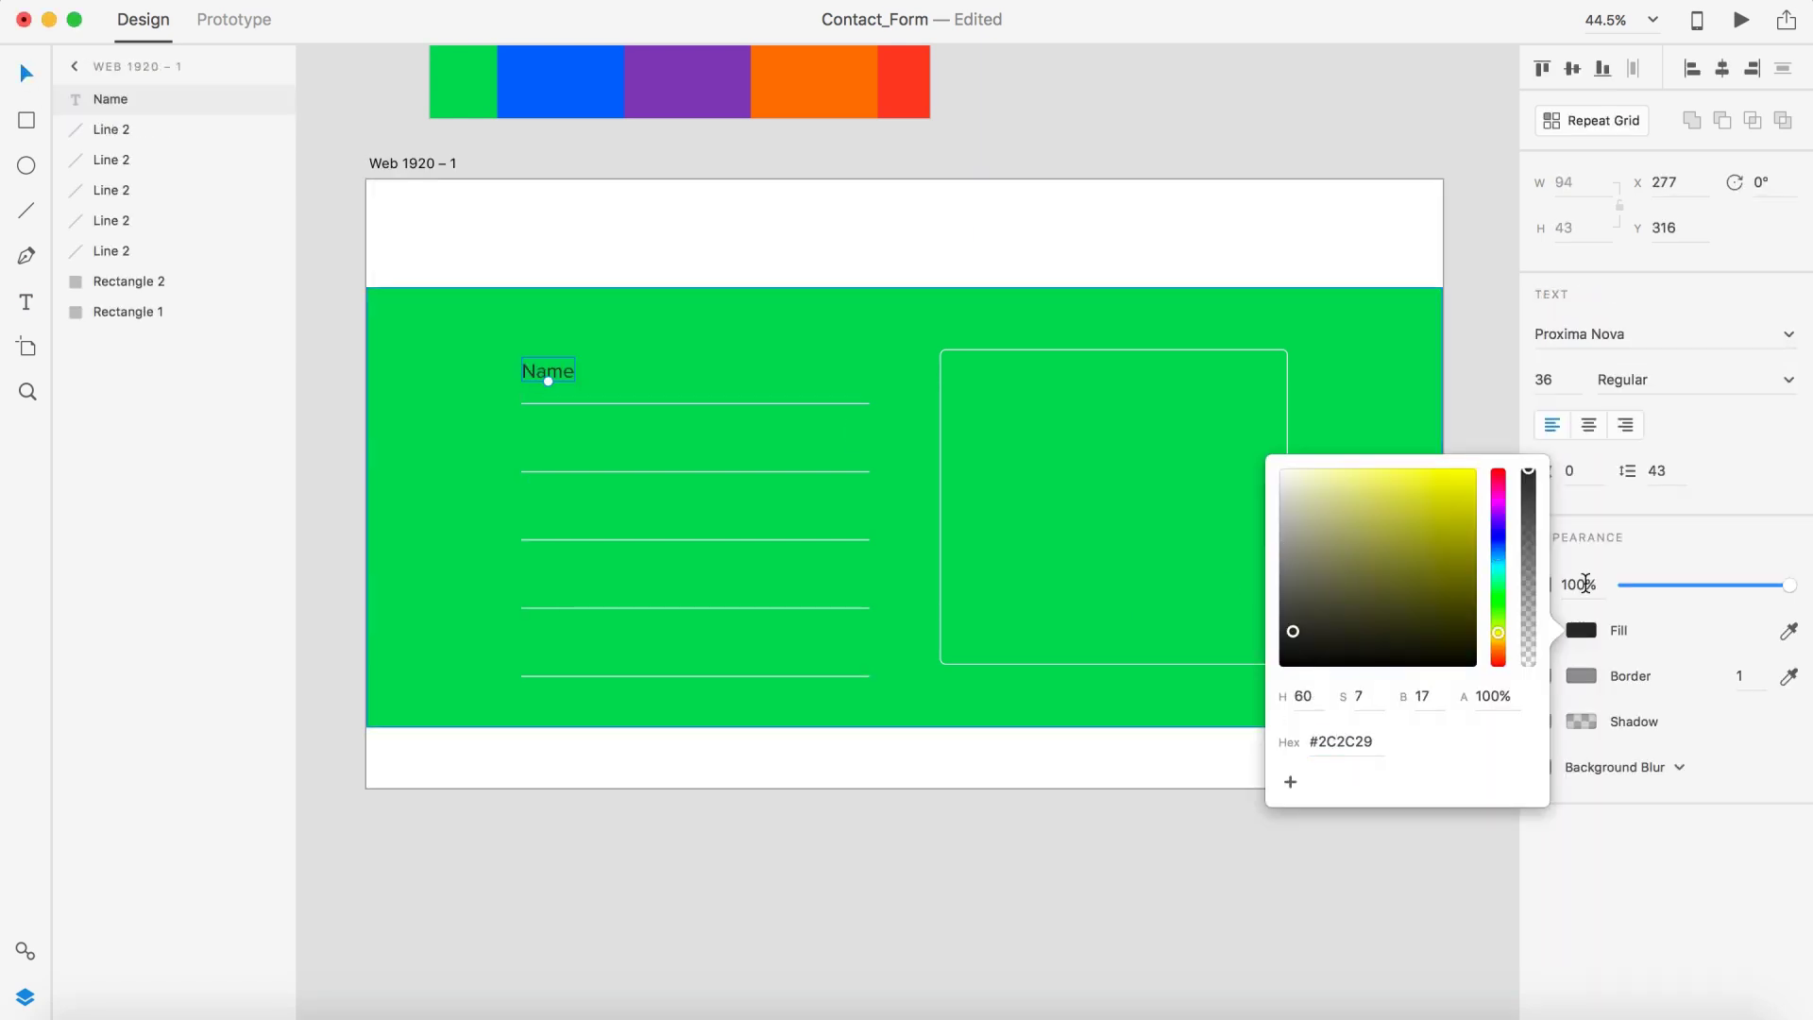
click(920, 898)
text(Full)
Duplicate the label down onto the following field lines.
drag(567, 370, 570, 576)
click(567, 470)
key(super+d)
scroll(597, 755, up, 3)
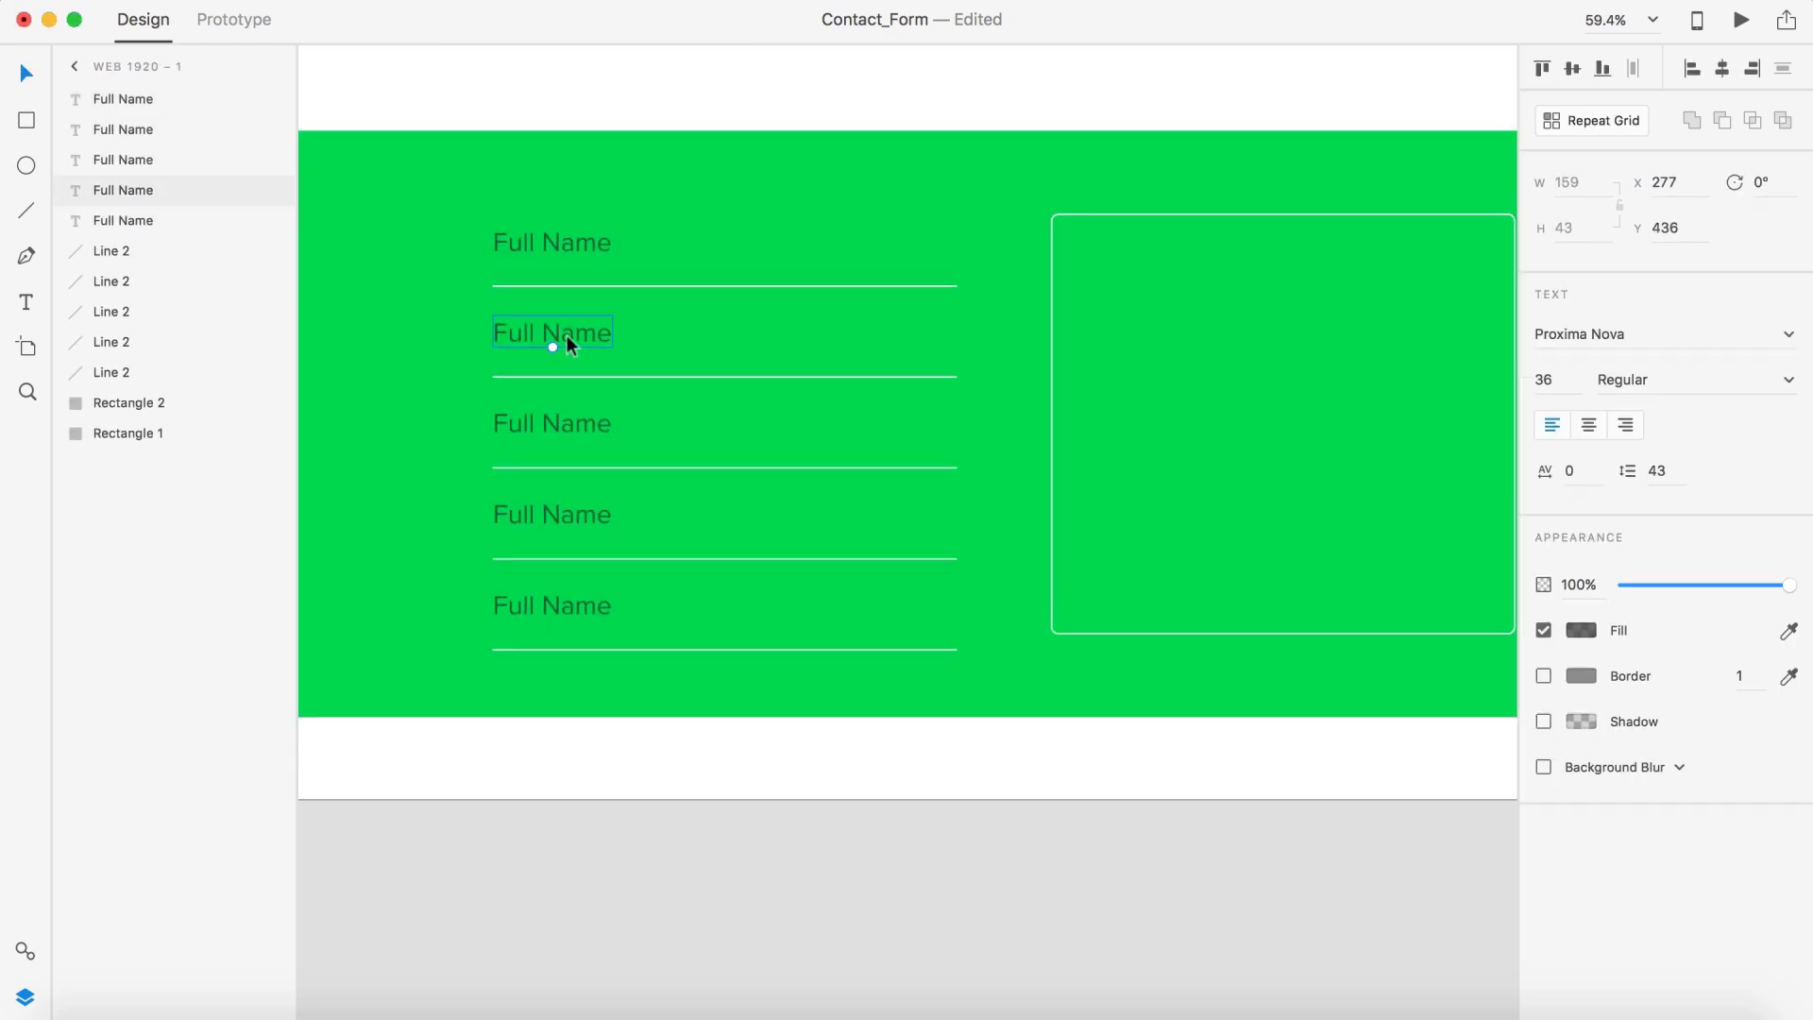
Retype the label copies as 'Email' and 'Company'.
double_click(567, 336)
text(Email)
key(Escape)
double_click(566, 429)
text(Subject)
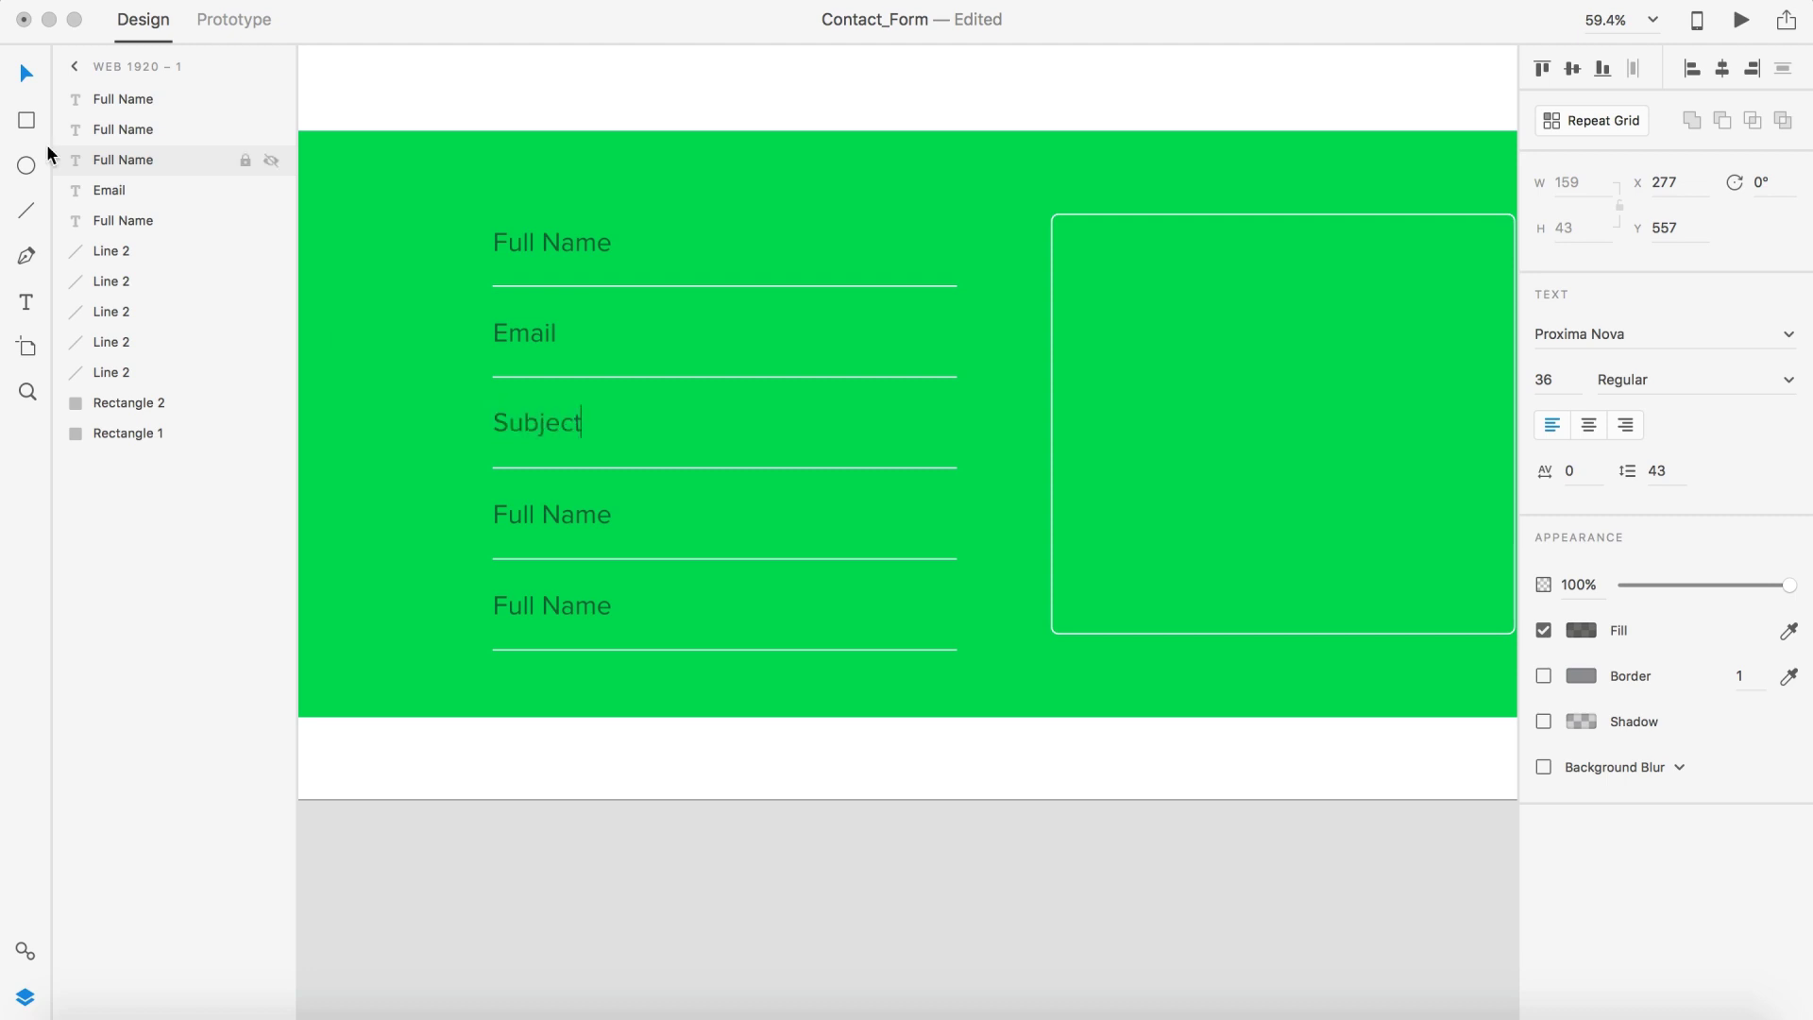
double_click(551, 515)
text(Company)
Delete the extra fifth label and its line.
drag(529, 671, 580, 599)
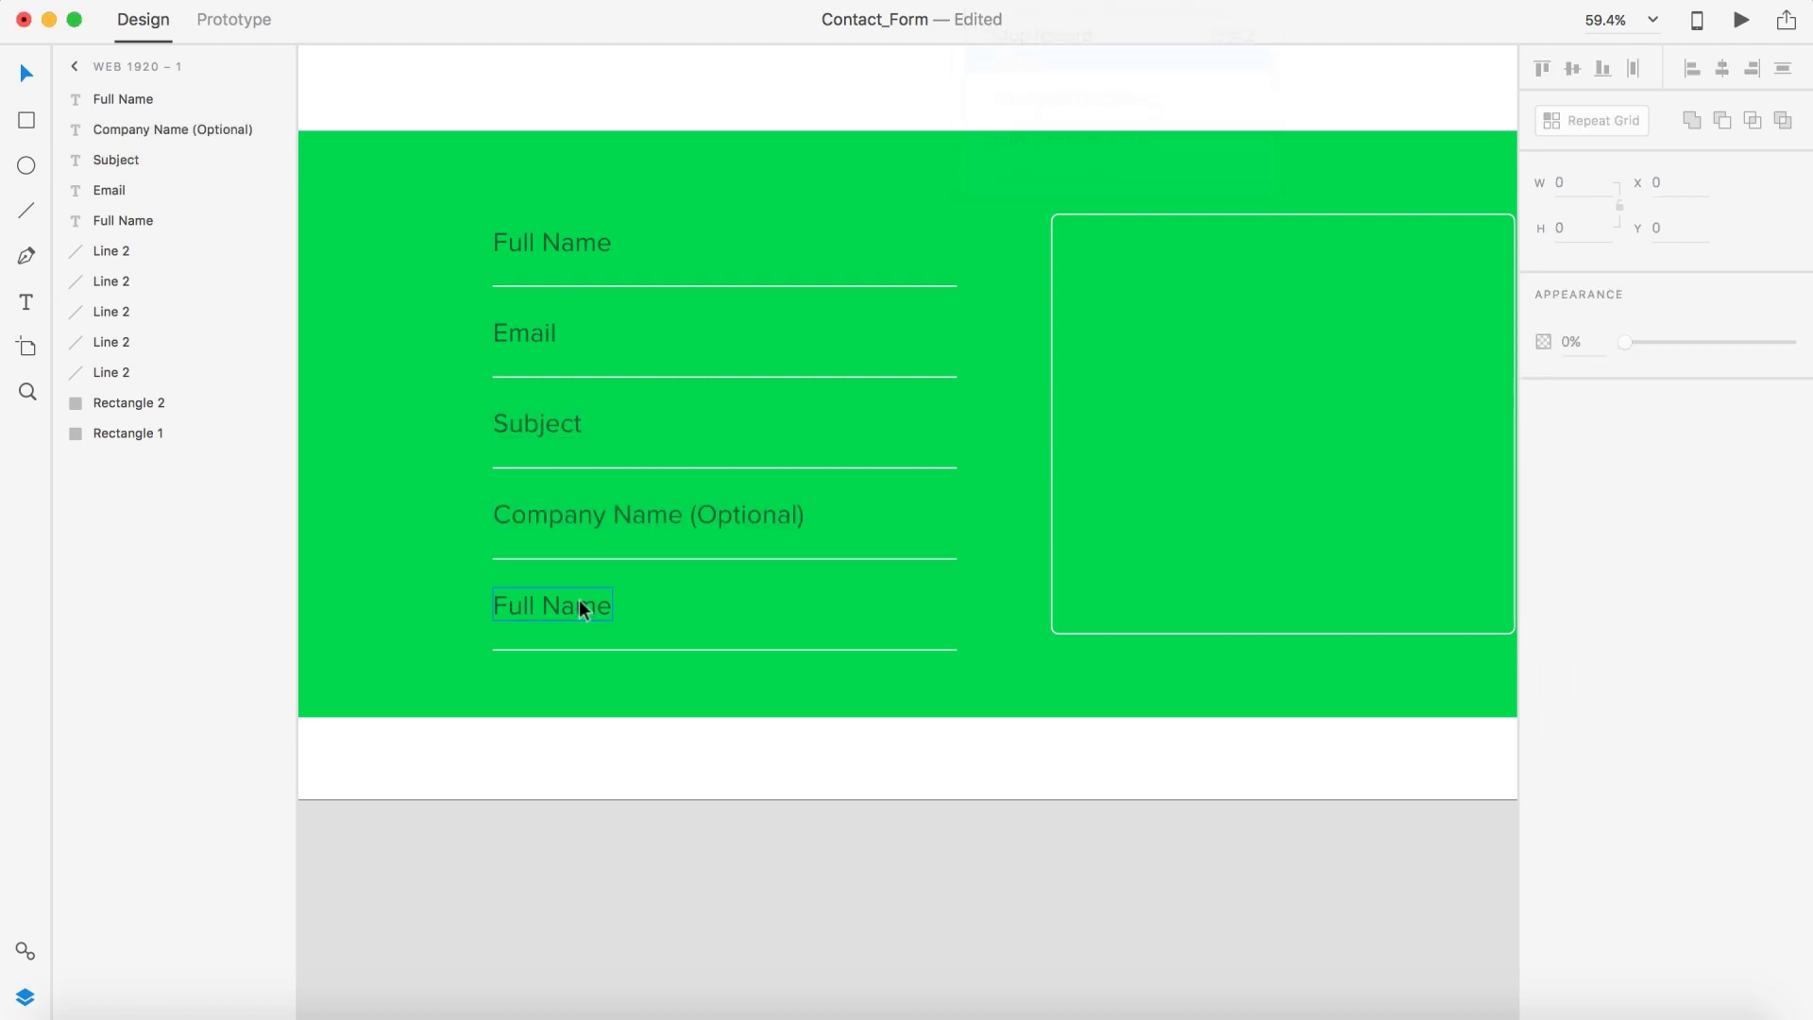
key(Delete)
scroll(847, 791, down, 2)
drag(529, 302, 627, 516)
click(665, 829)
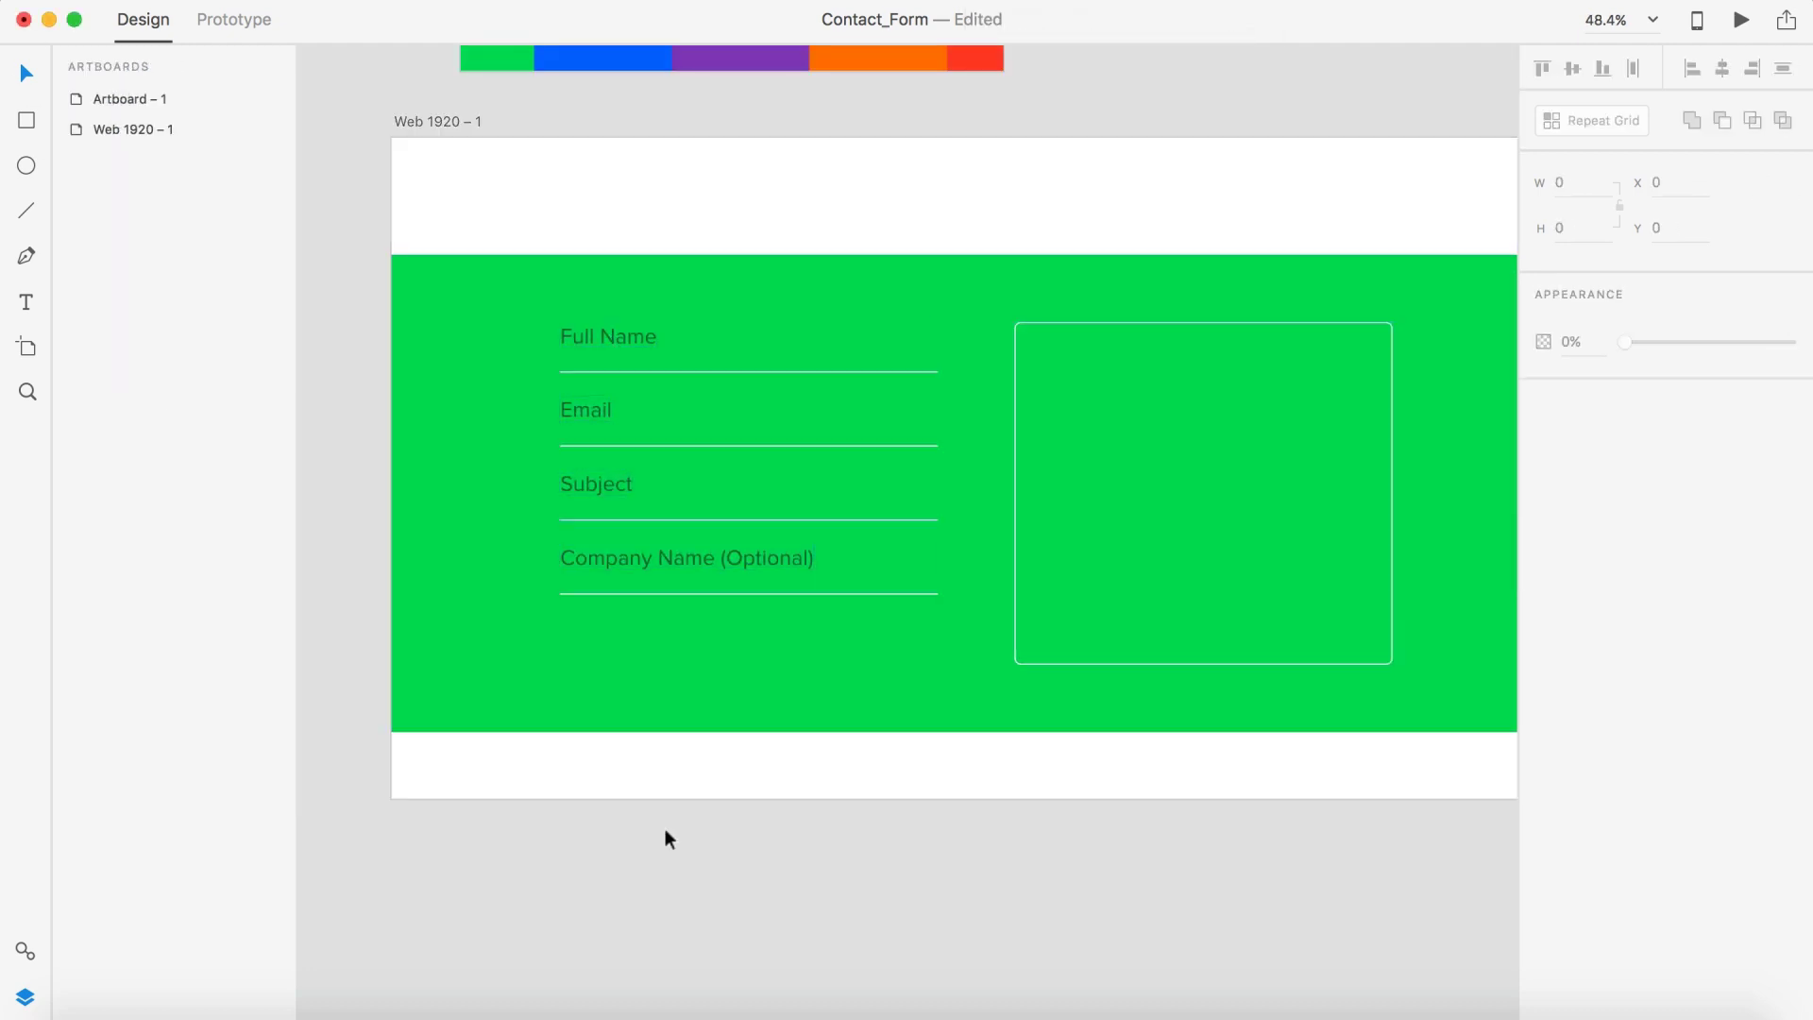
scroll(688, 846, down, 2)
scroll(737, 786, up, 1)
Duplicate the Full Name label and reduce its font size to make a small caption.
key(super+v)
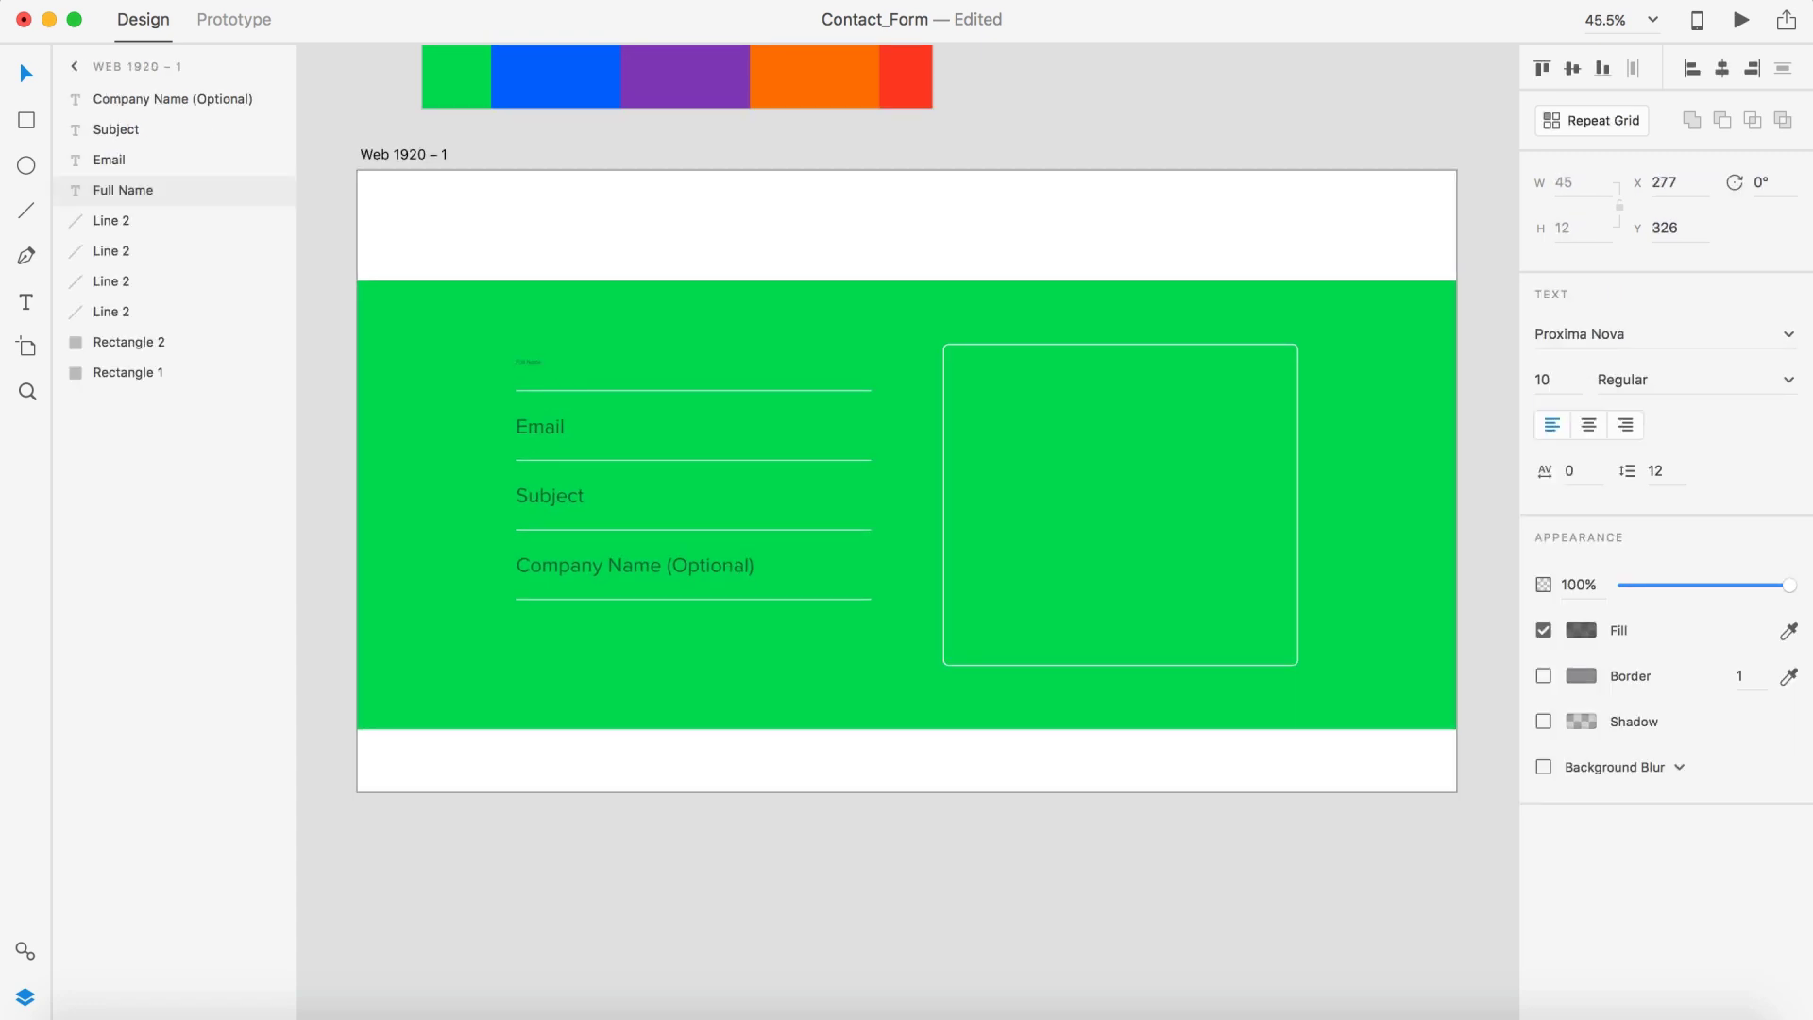
scroll(637, 384, up, 3)
click(494, 349)
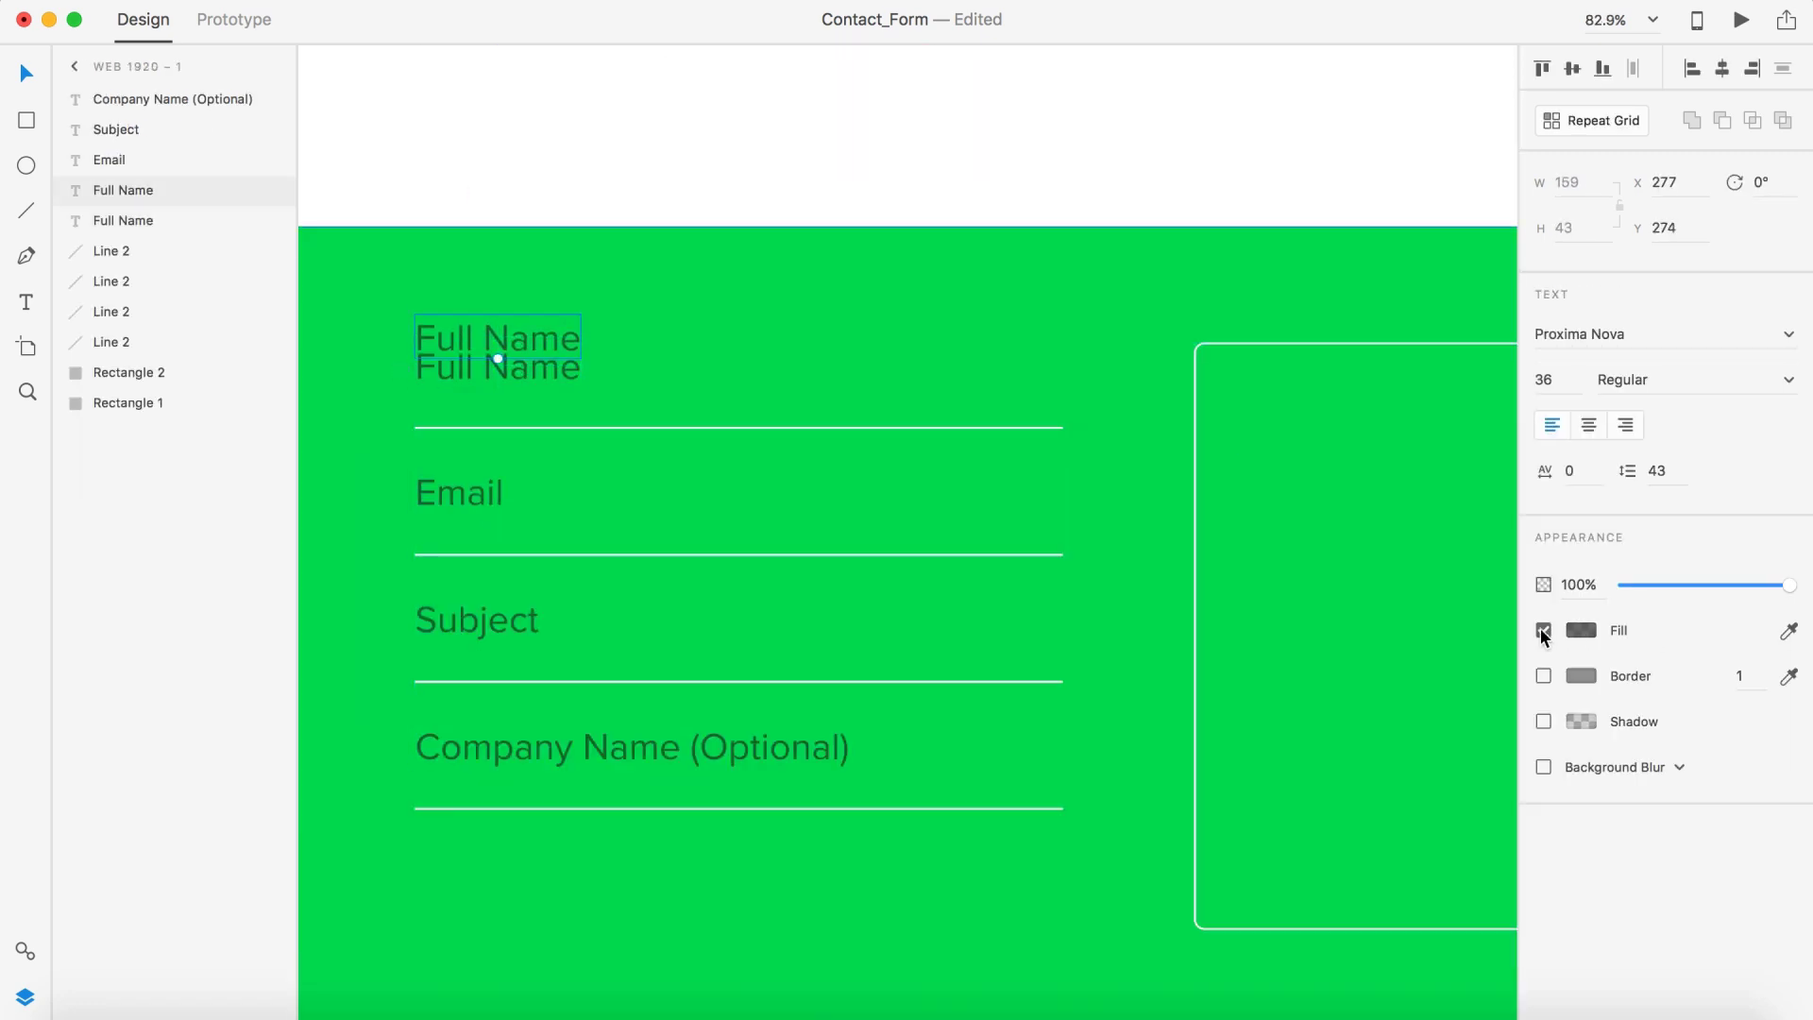
click(1565, 379)
scroll(480, 306, up, 5)
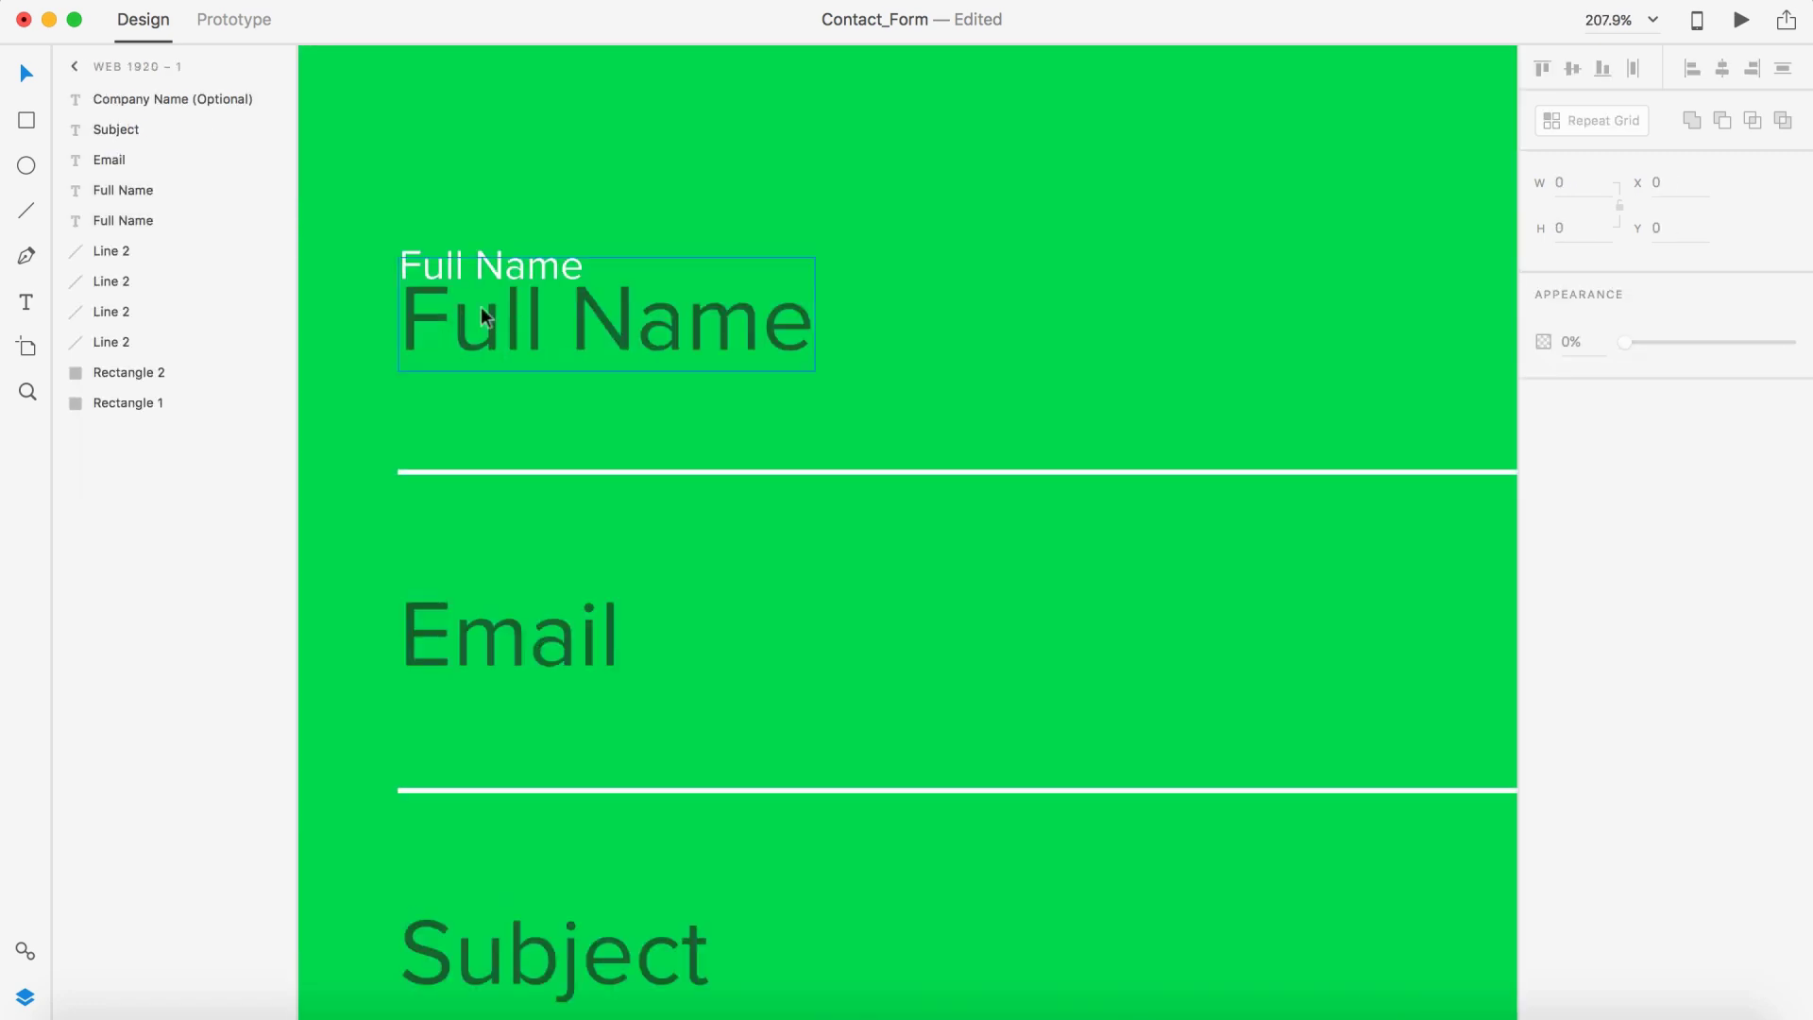
Copy the small caption above the Email, Subject and Company Name fields.
drag(476, 244, 516, 480)
click(470, 495)
scroll(529, 378, down, 5)
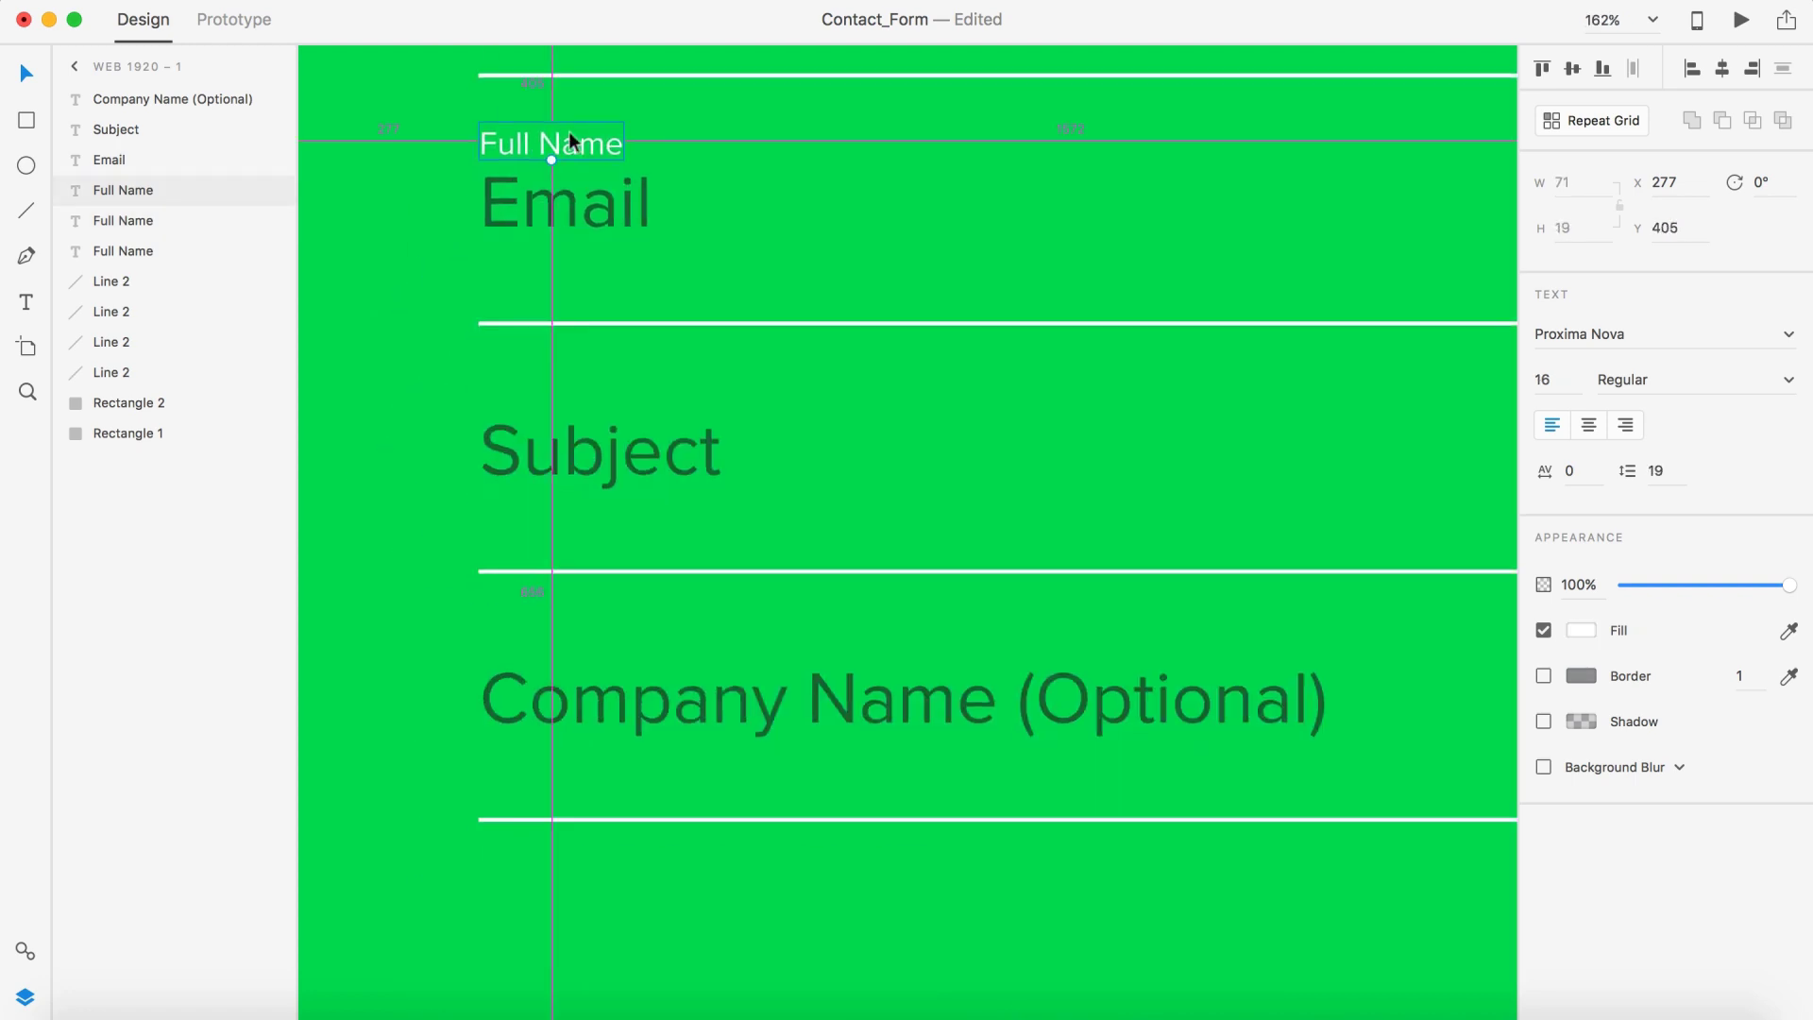
drag(568, 133, 563, 397)
click(555, 399)
scroll(539, 402, up, 2)
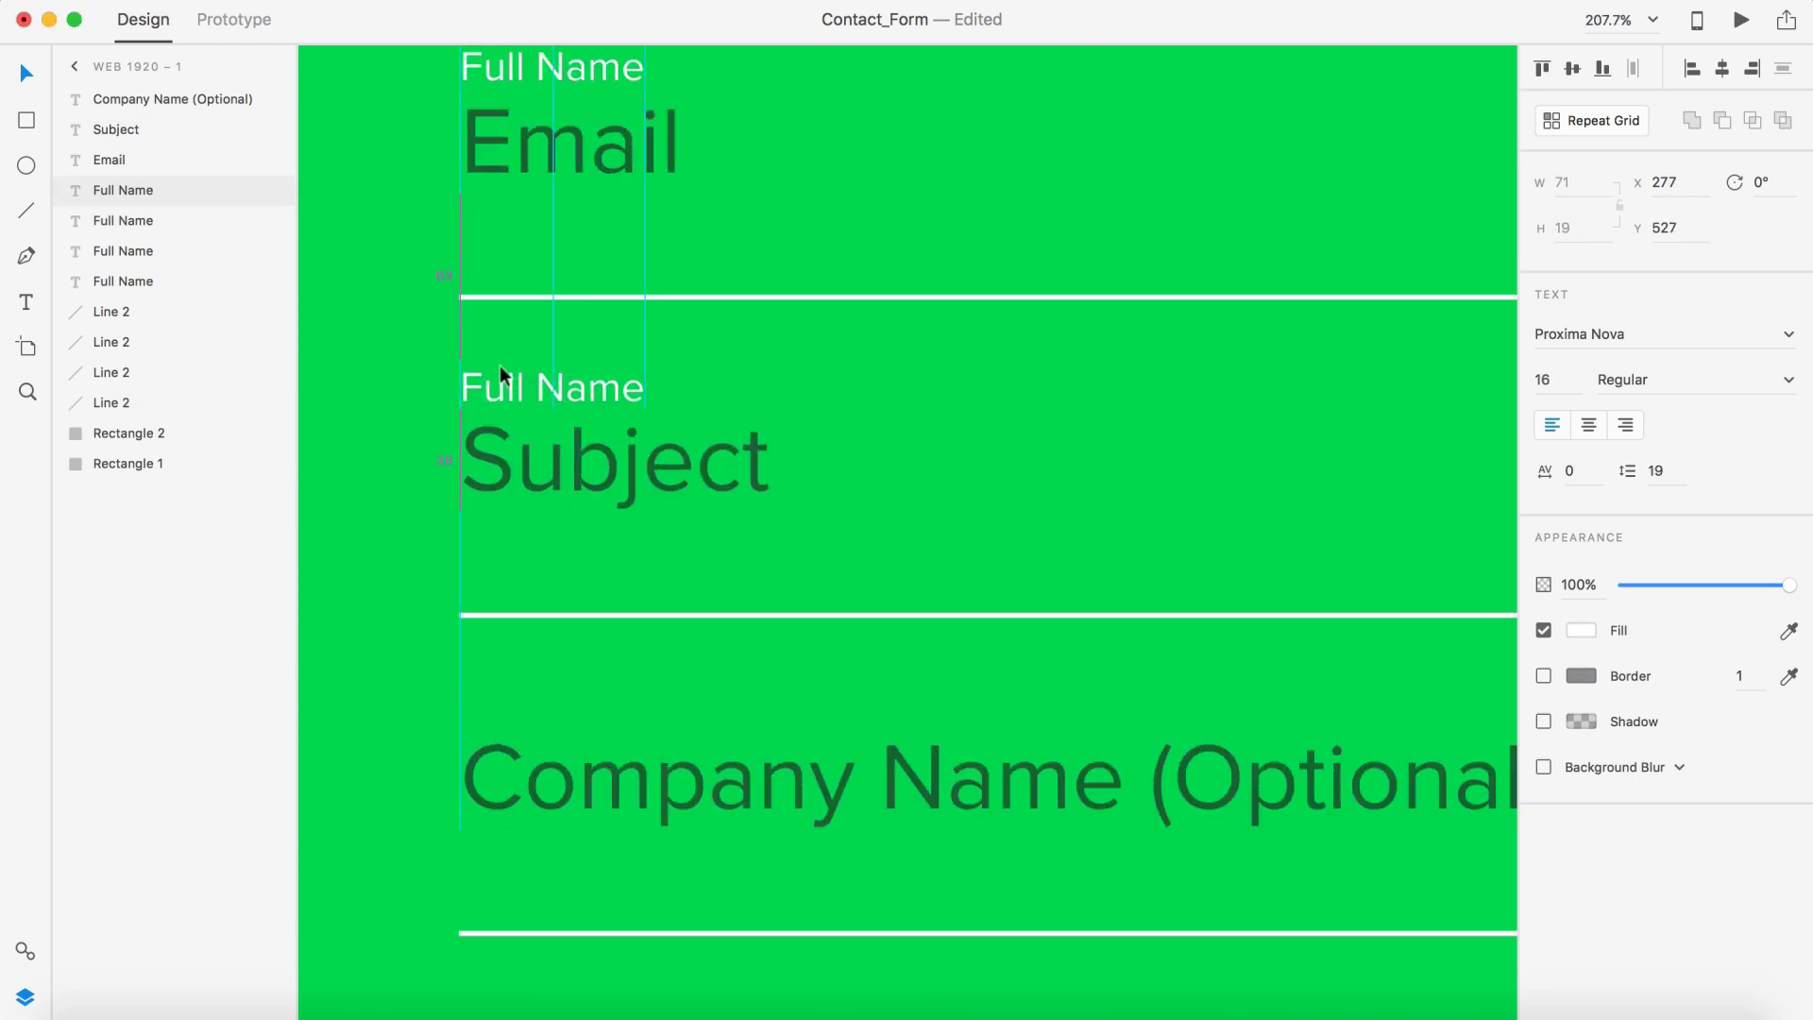
scroll(500, 366, down, 3)
scroll(657, 259, down, 3)
drag(664, 227, 663, 394)
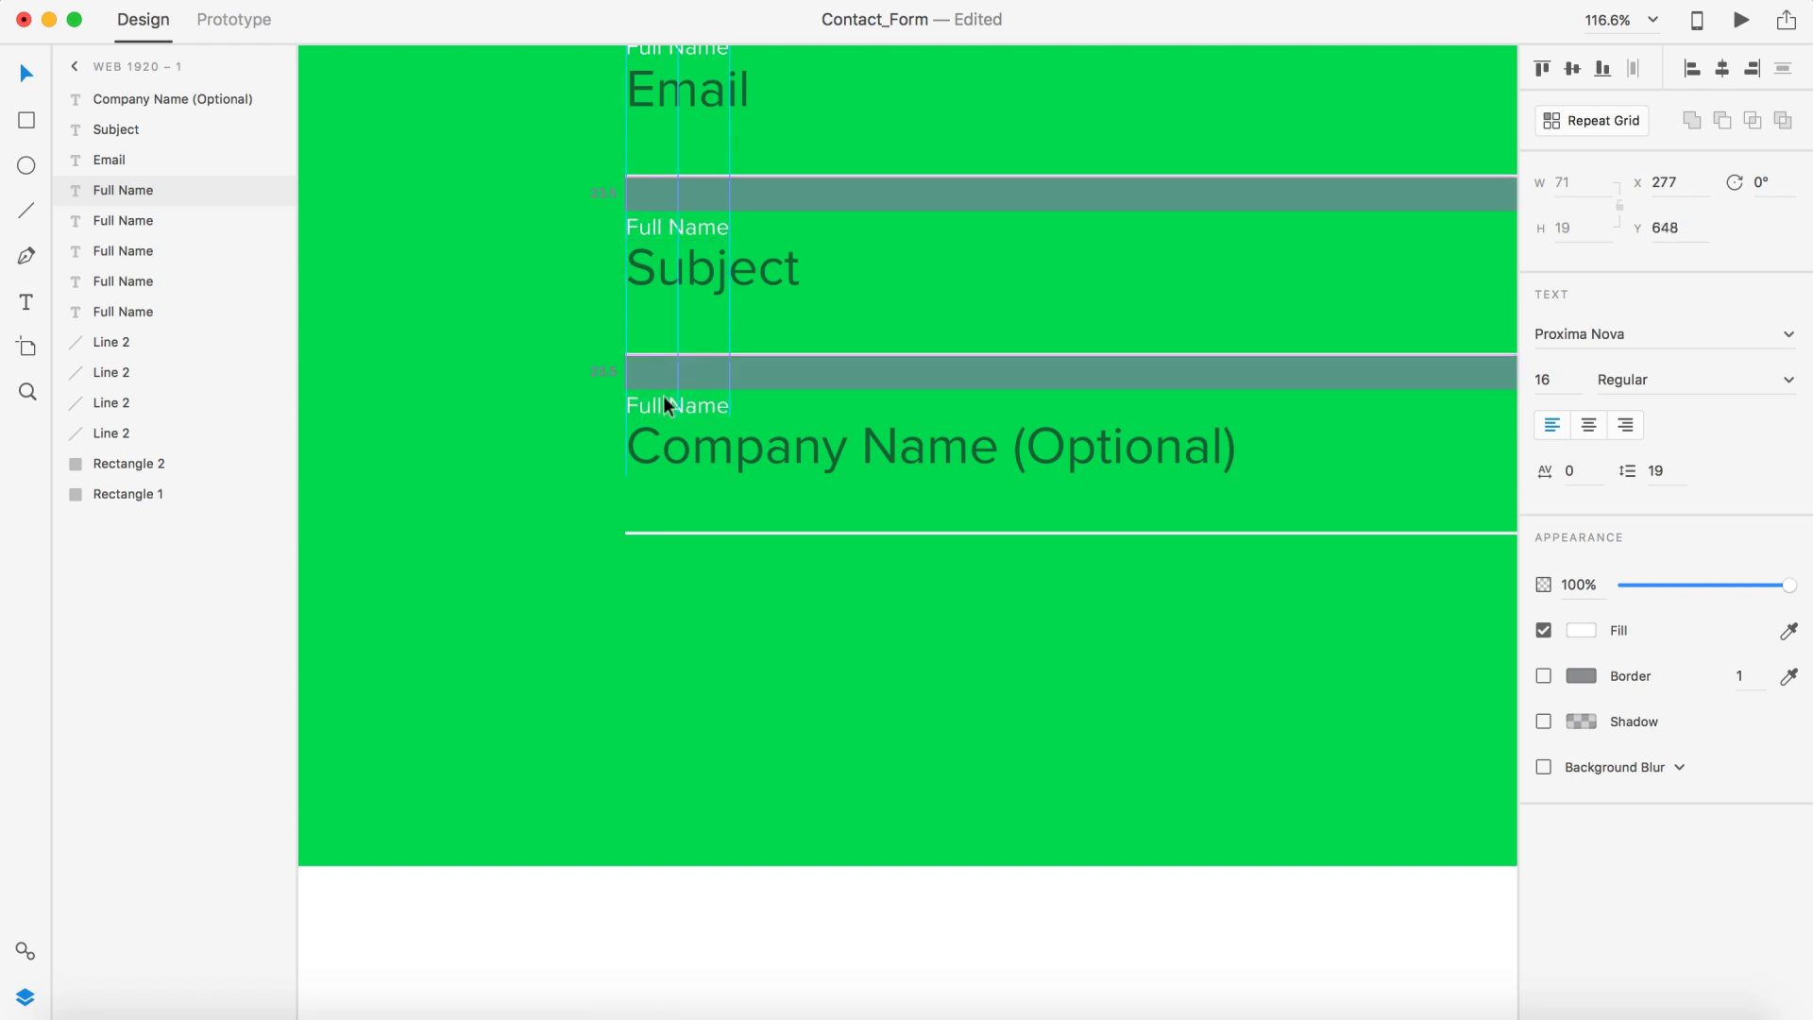
scroll(653, 286, down, 3)
Retype the captions as 'Email', 'Subject' and 'Company Name'.
double_click(650, 291)
text(Email)
double_click(633, 421)
text(Subject)
double_click(649, 551)
text(Company Name)
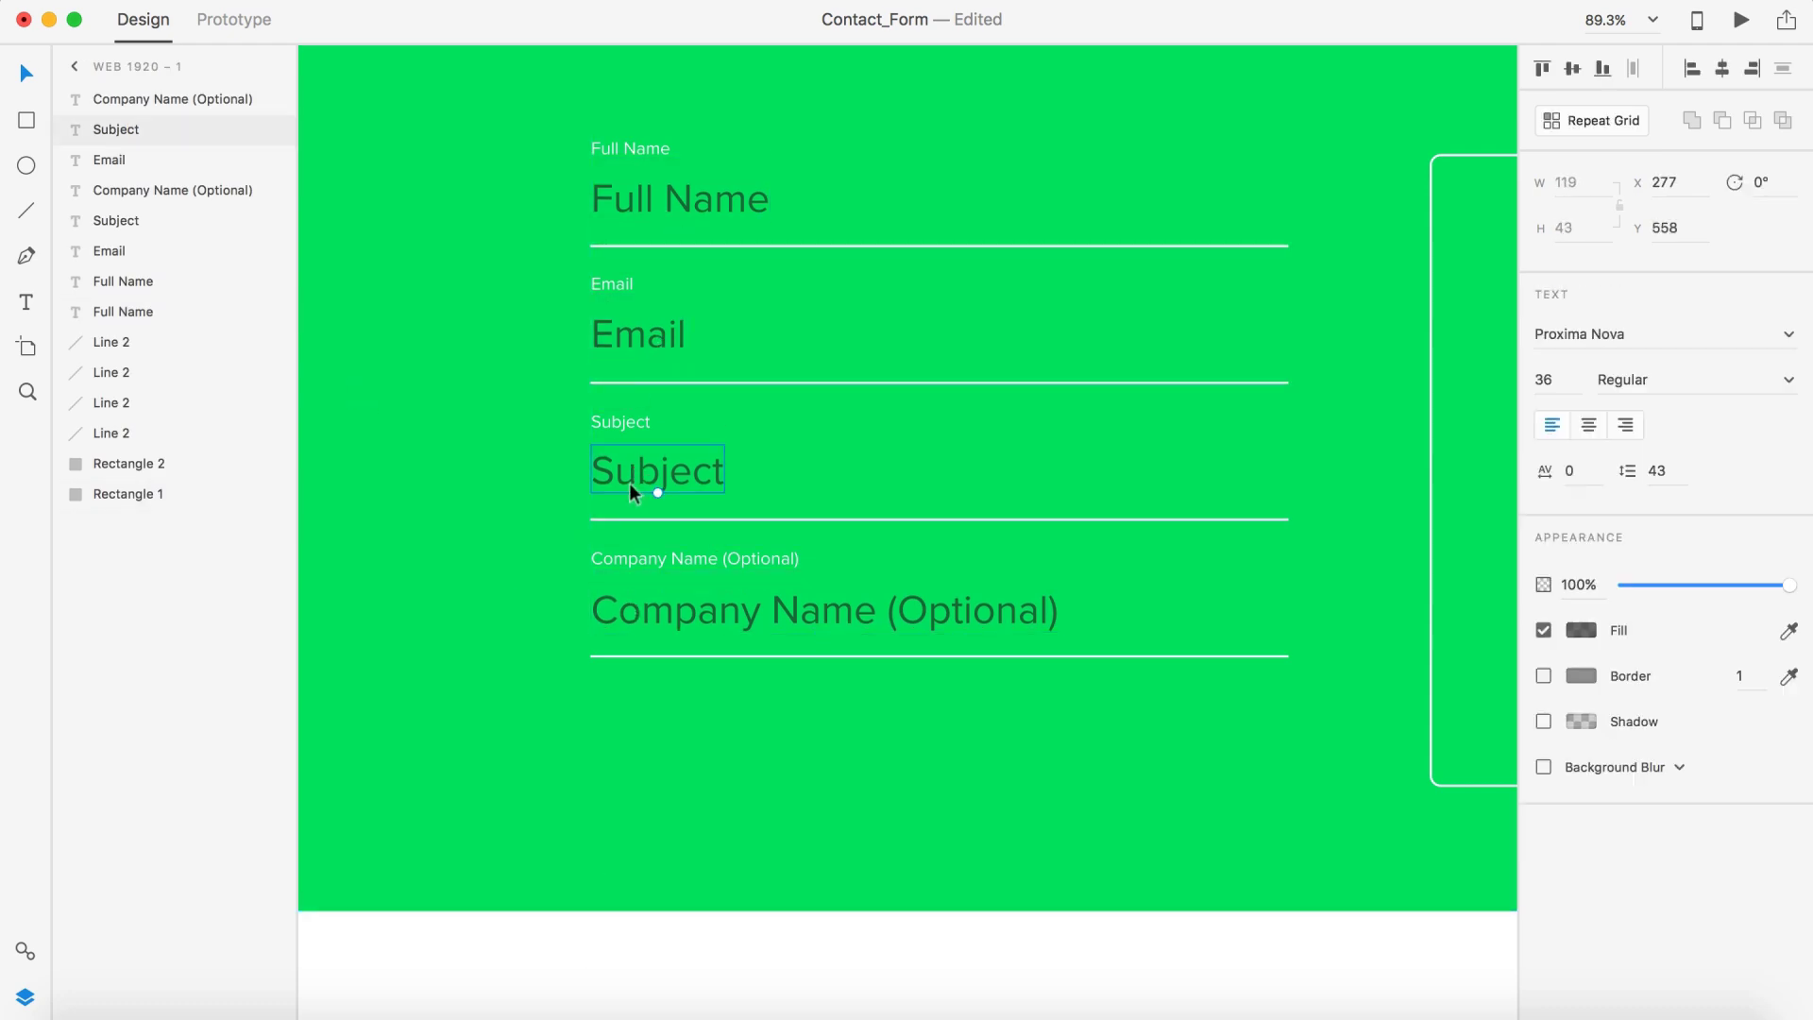
scroll(629, 484, down, 5)
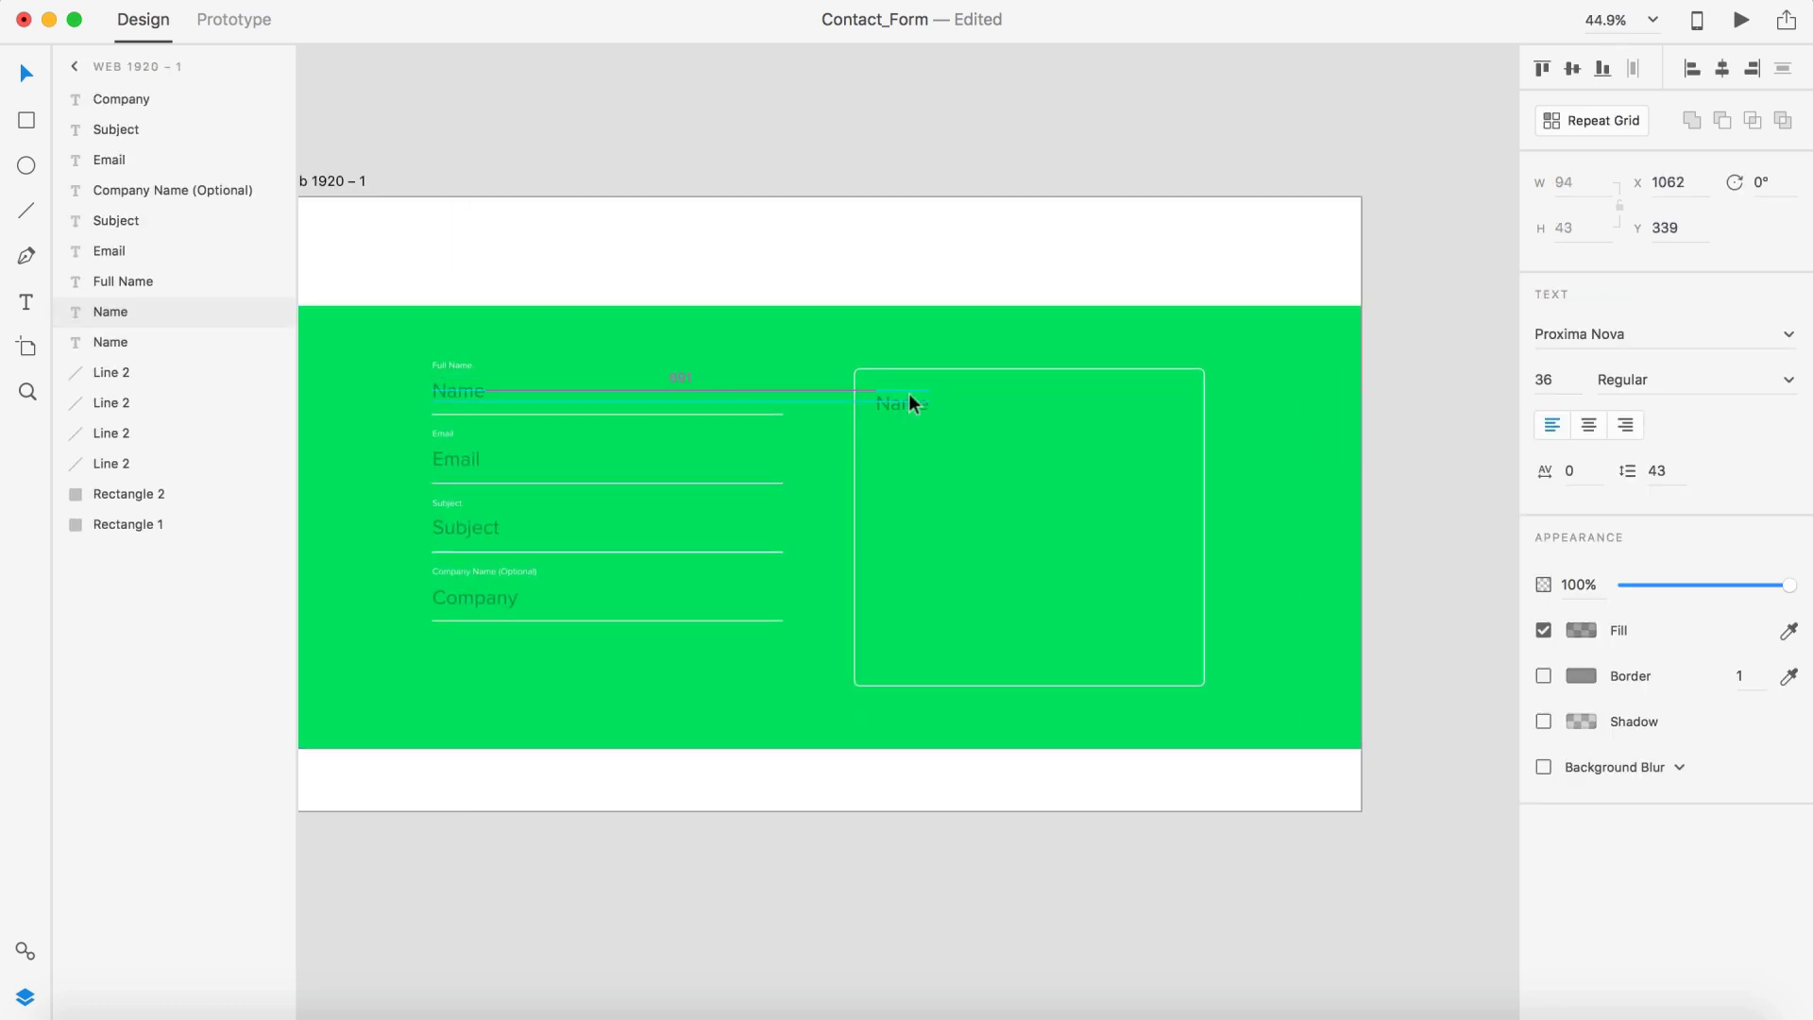
Place a text copy in the Message box and draw a white button below the Company field.
drag(916, 398, 909, 386)
double_click(910, 383)
text(Messag)
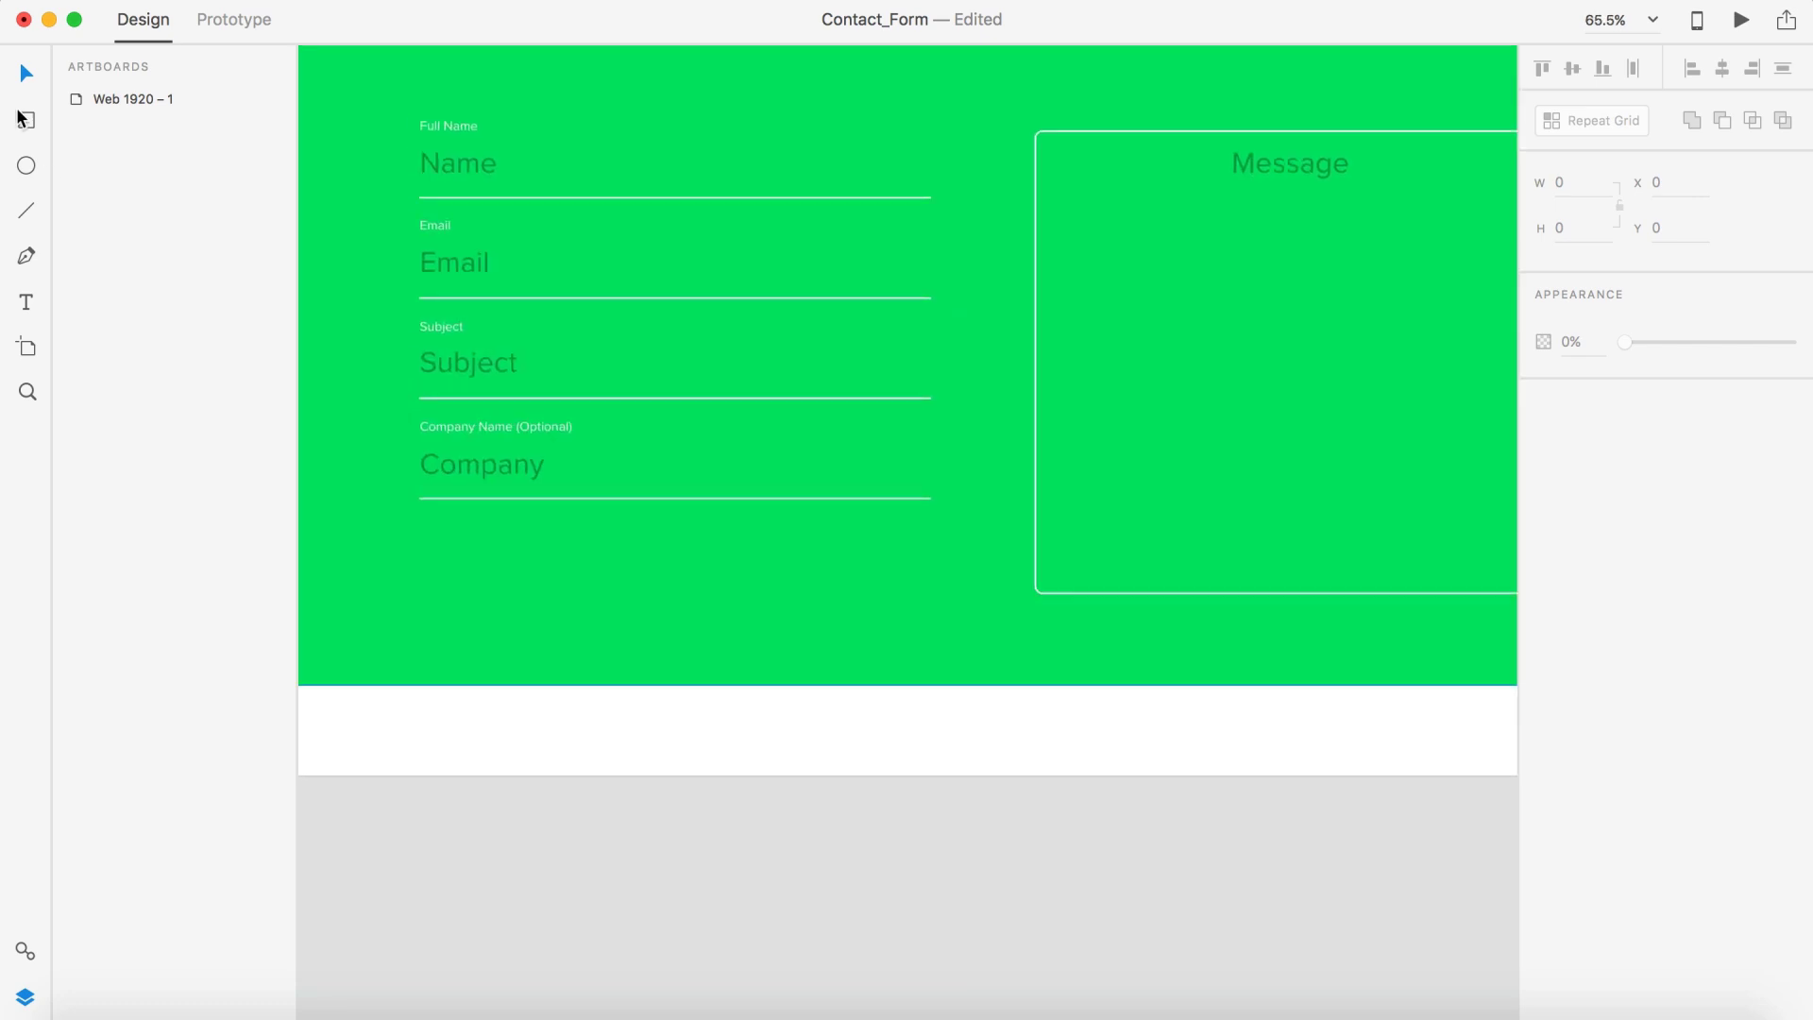
drag(421, 528, 930, 587)
drag(670, 514, 672, 512)
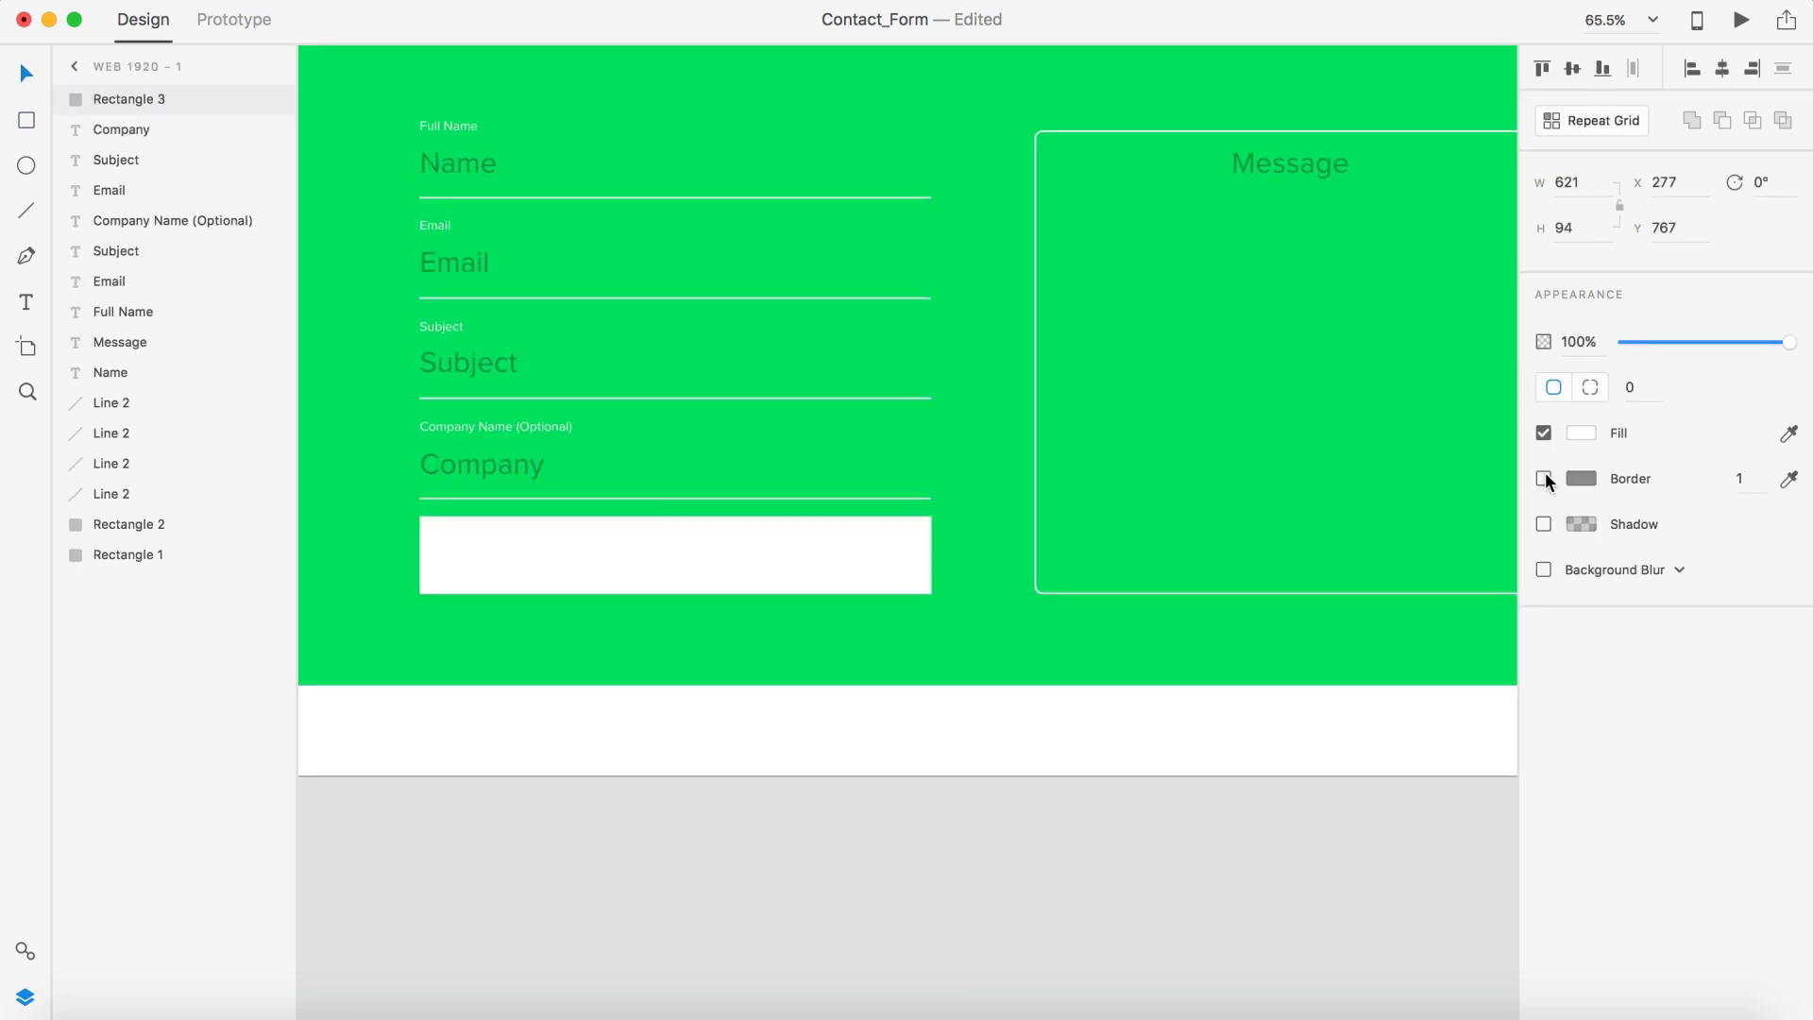
click(1077, 882)
click(1498, 307)
click(1298, 746)
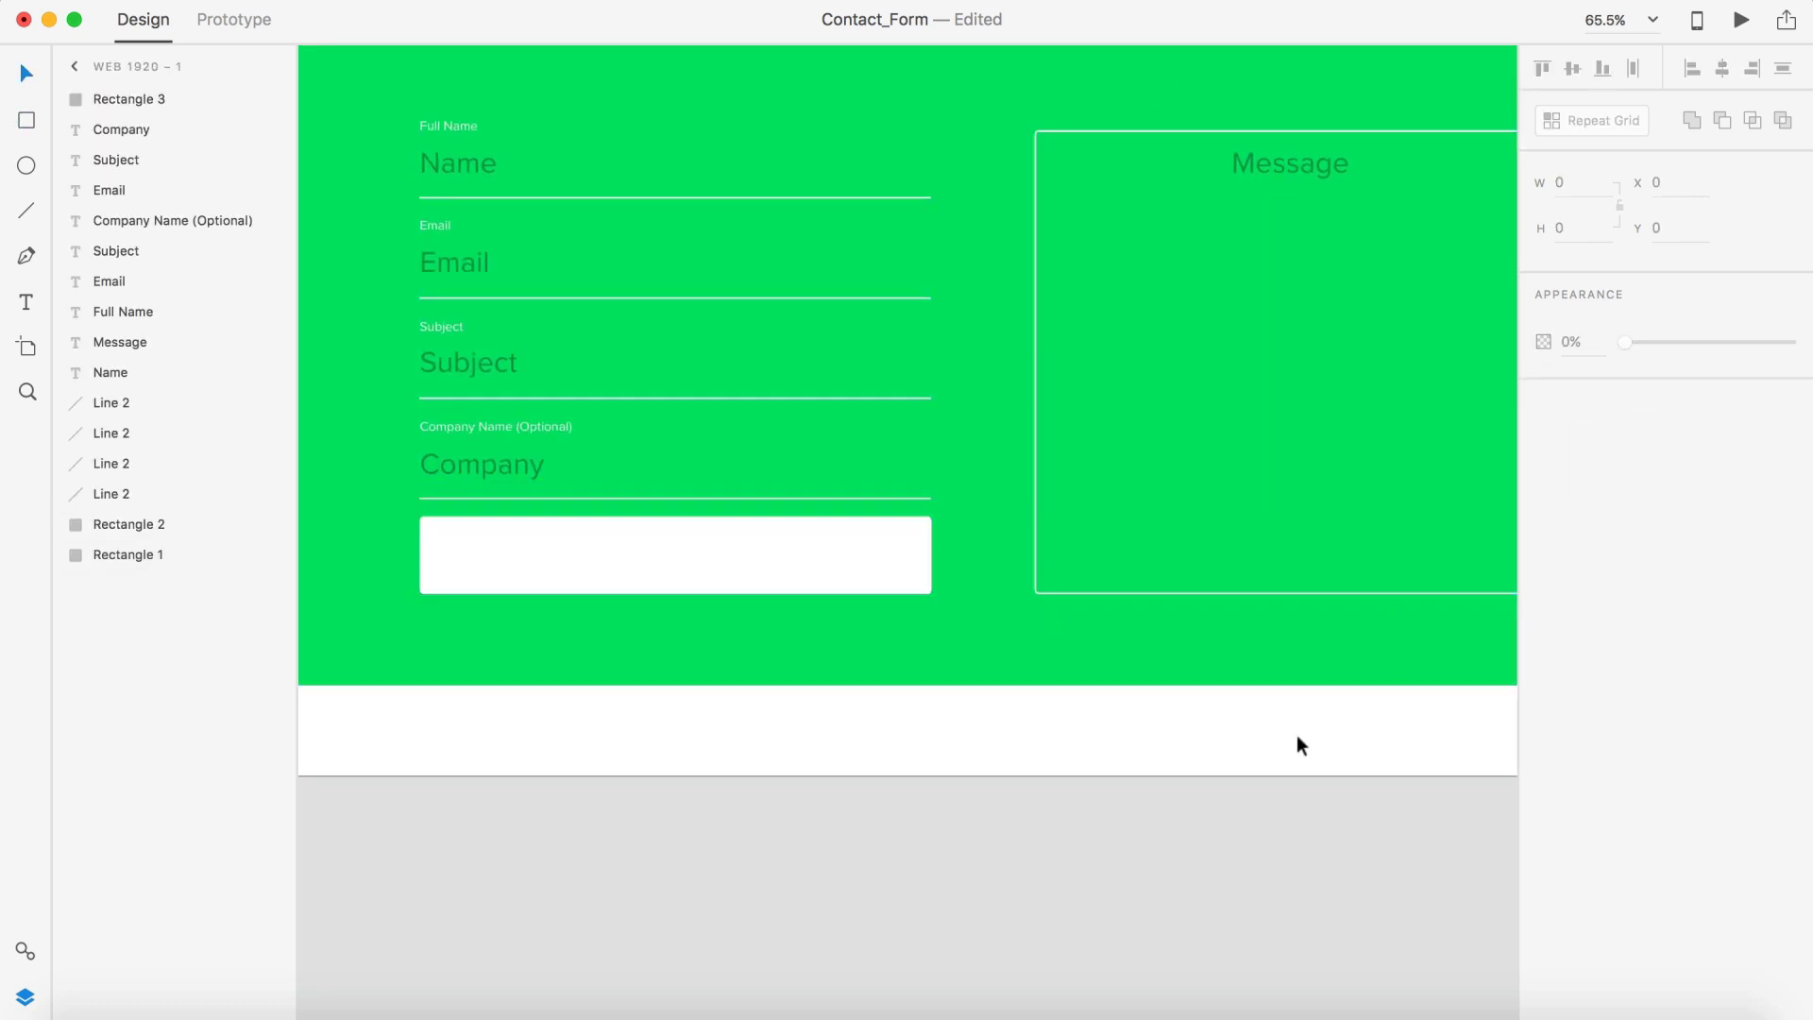
scroll(1296, 735, down, 3)
Add grey 'Submit' text centred in the white button.
click(619, 592)
text(Submit)
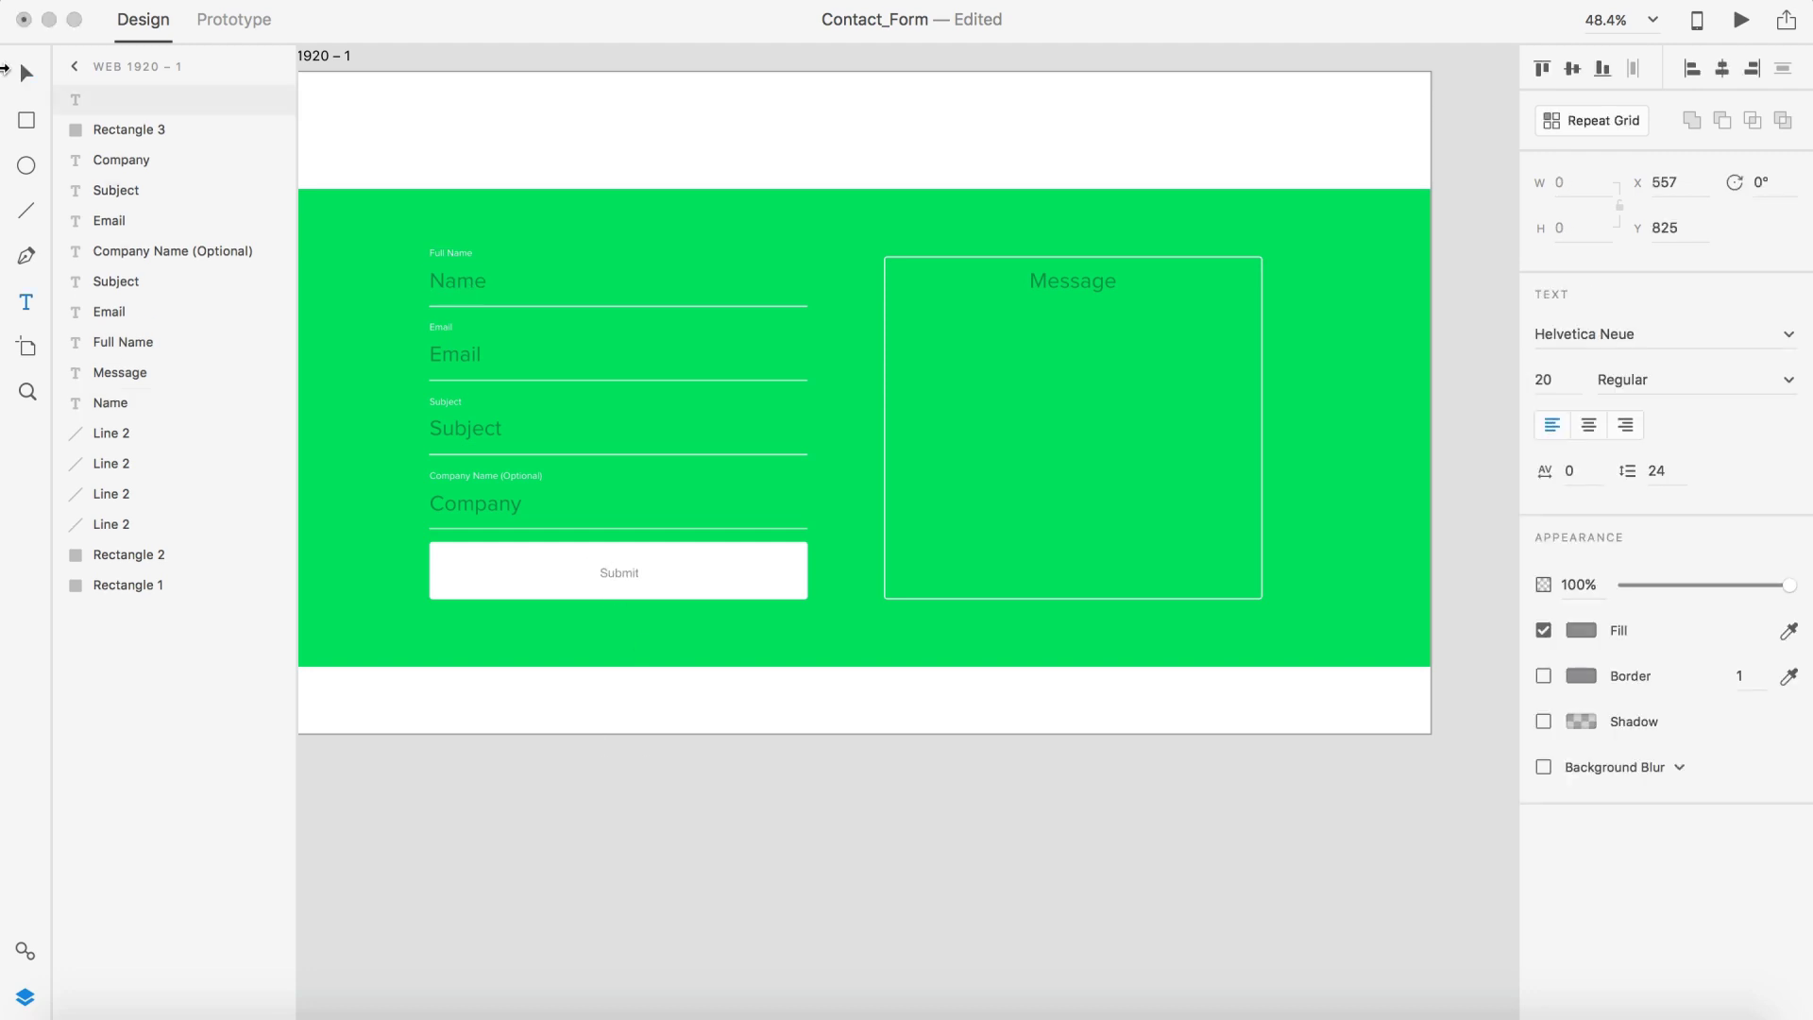
drag(614, 563, 619, 567)
click(1581, 630)
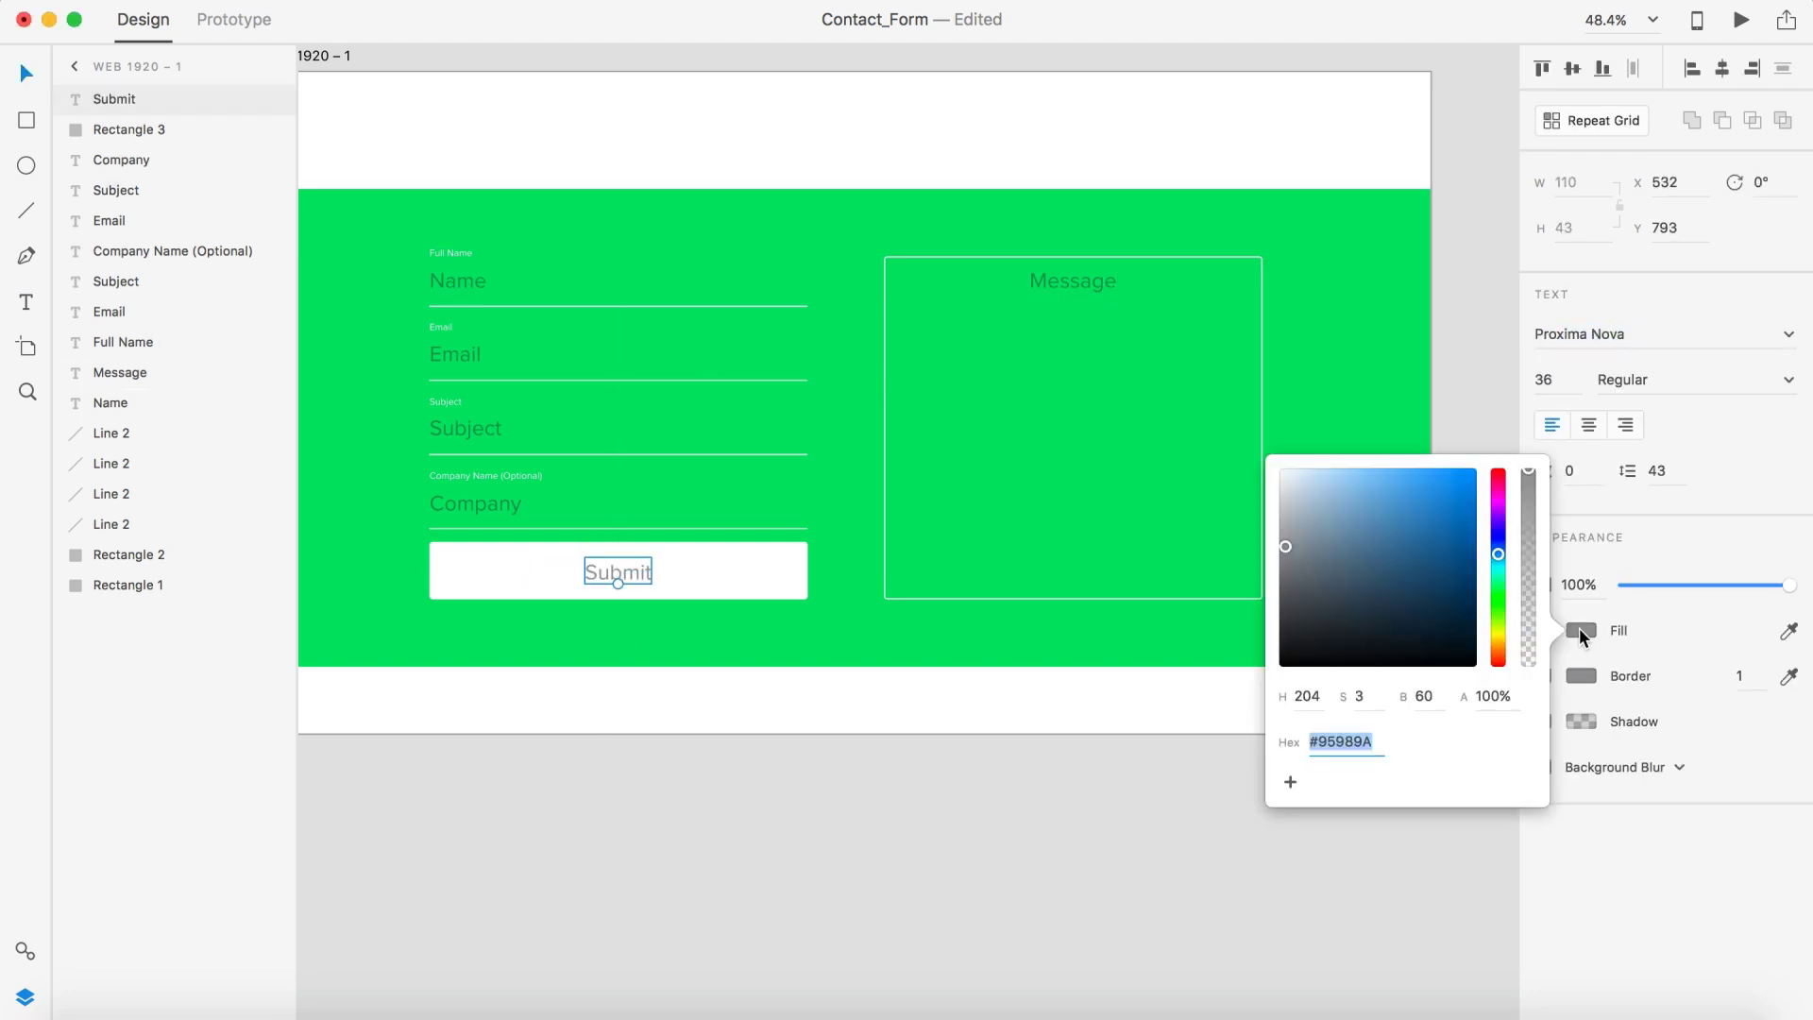
click(1529, 508)
click(931, 824)
scroll(931, 823, down, 2)
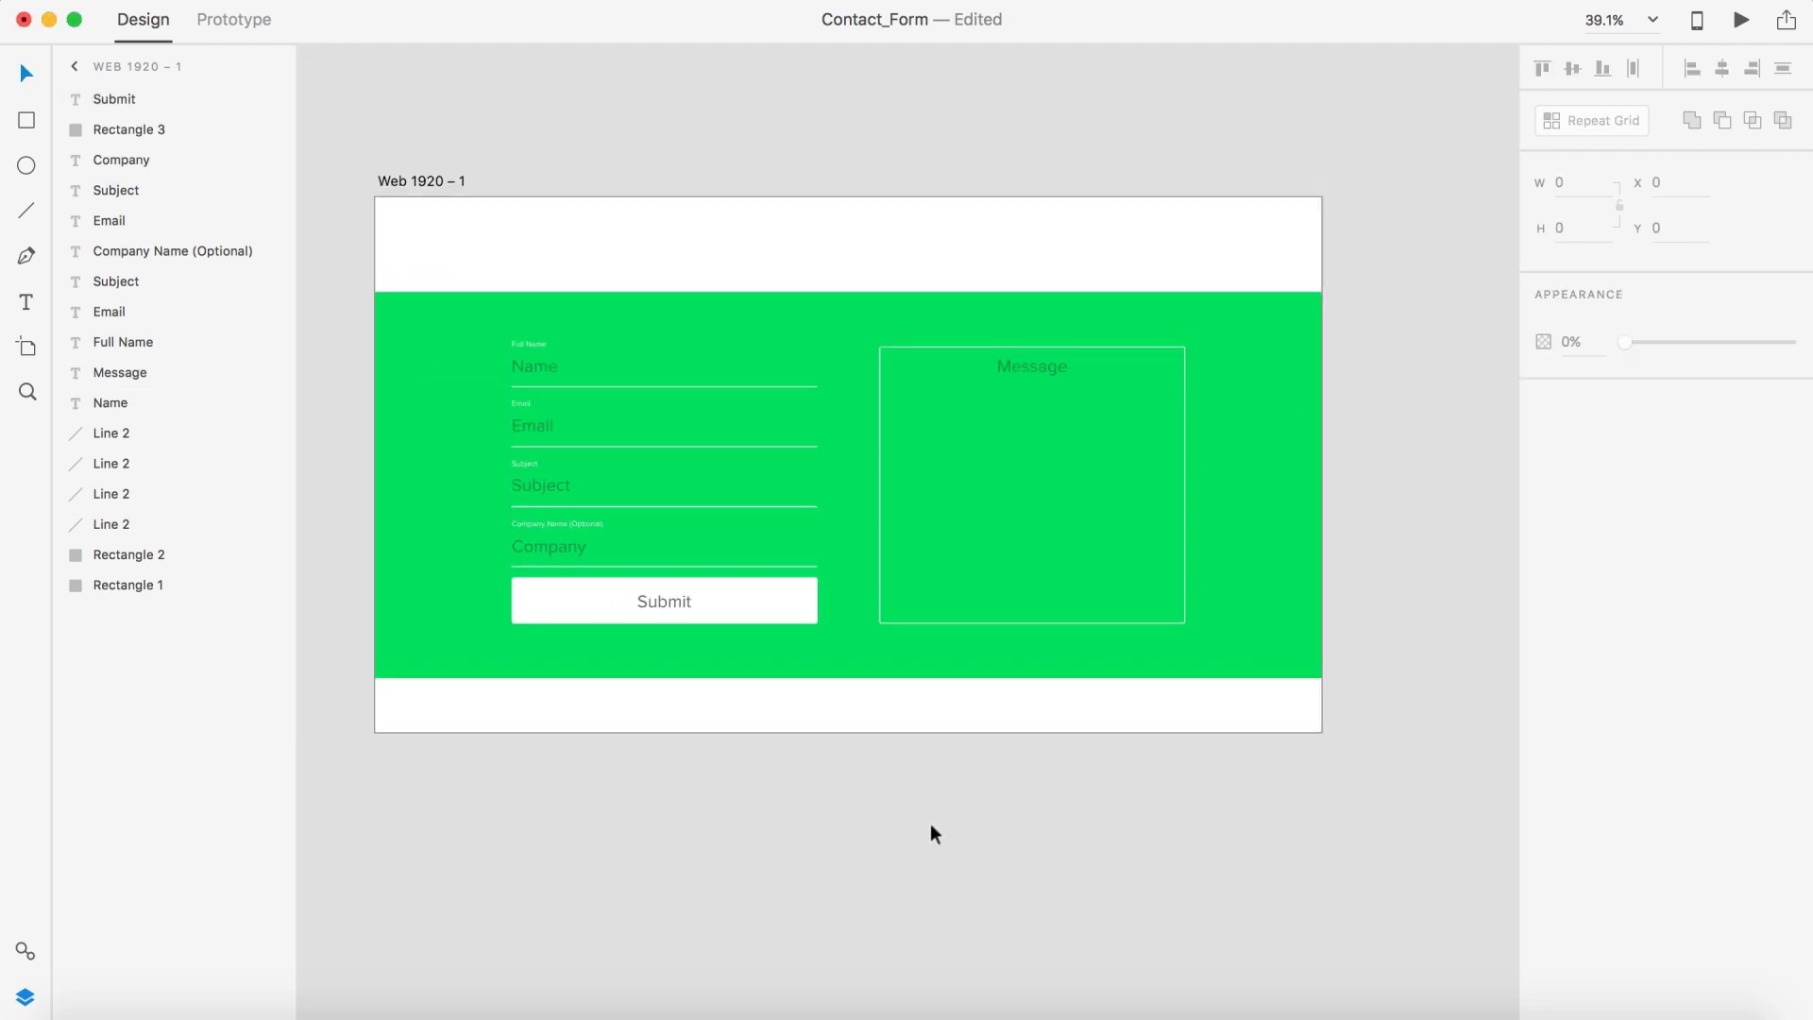
scroll(931, 823, up, 2)
scroll(938, 165, up, 2)
Draw a rounded rectangle with corner radius 12 inside the Message area.
key(r)
mouse_move(1042, 398)
mouse_down()
mouse_move(1215, 485)
mouse_move(1192, 462)
mouse_up()
text(12)
key(Return)
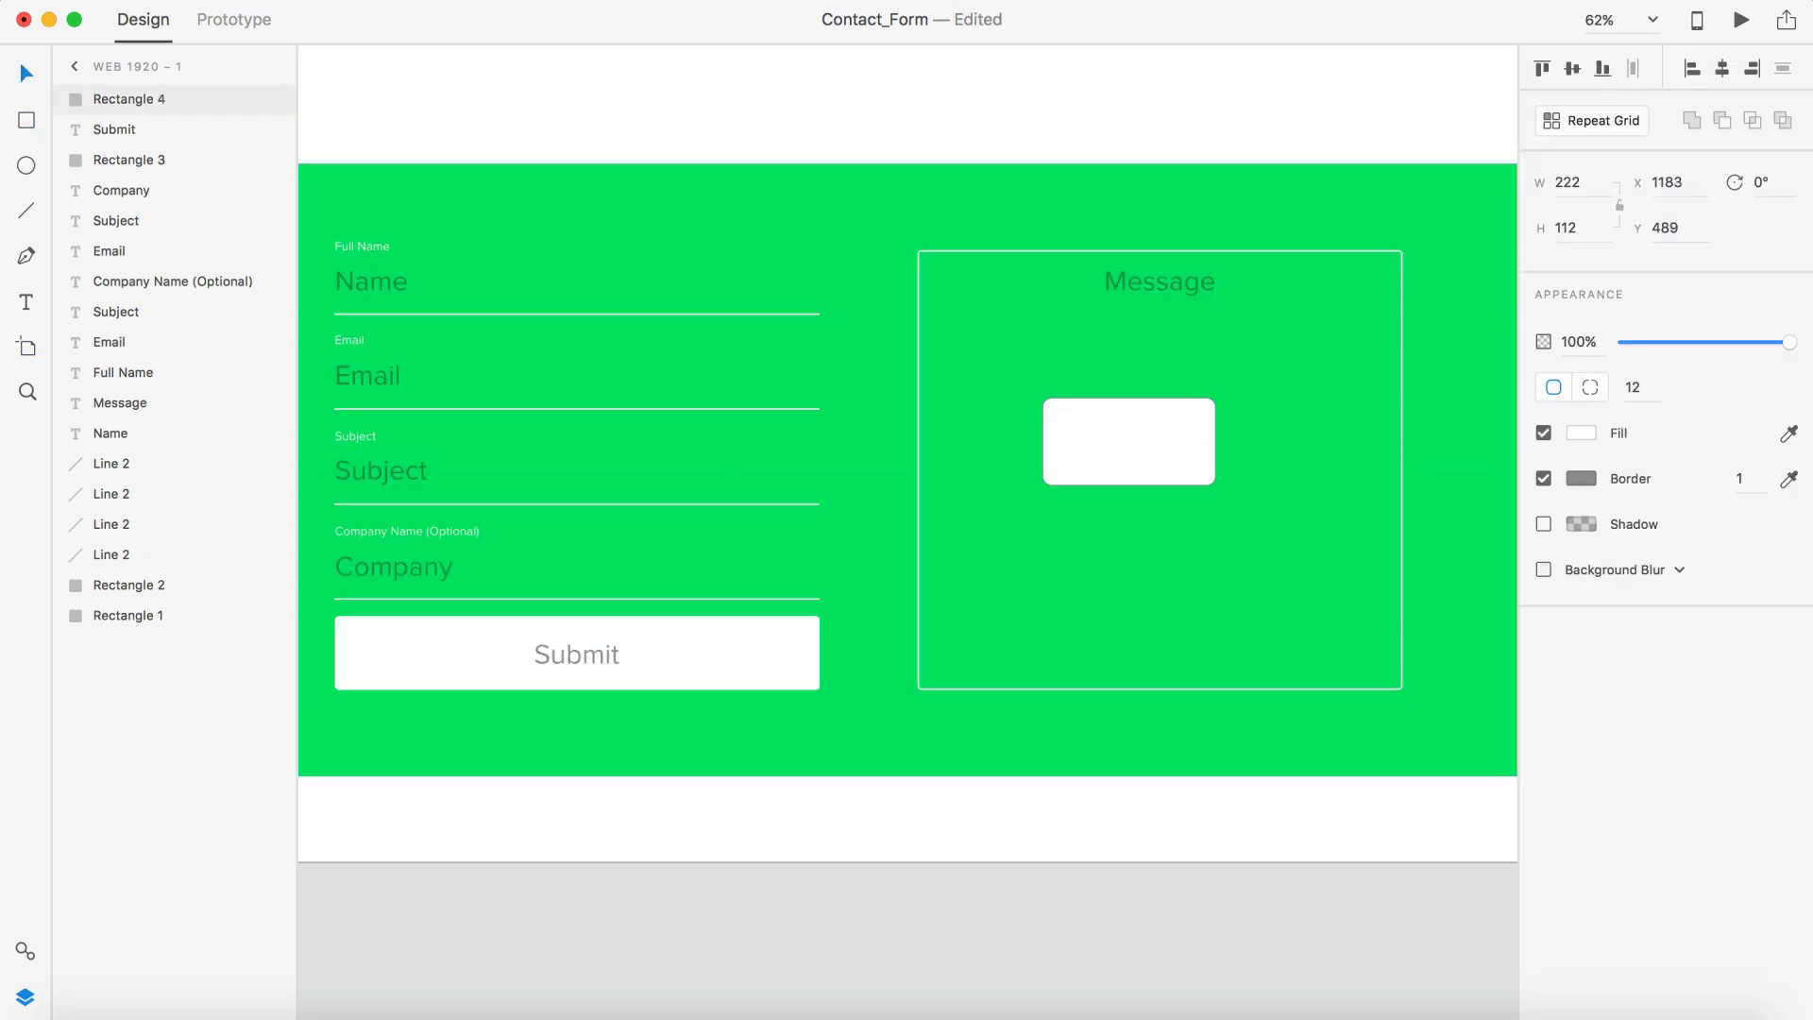
Try a triangular chat tail with the Pen tool, then delete it.
click(26, 255)
click(1062, 523)
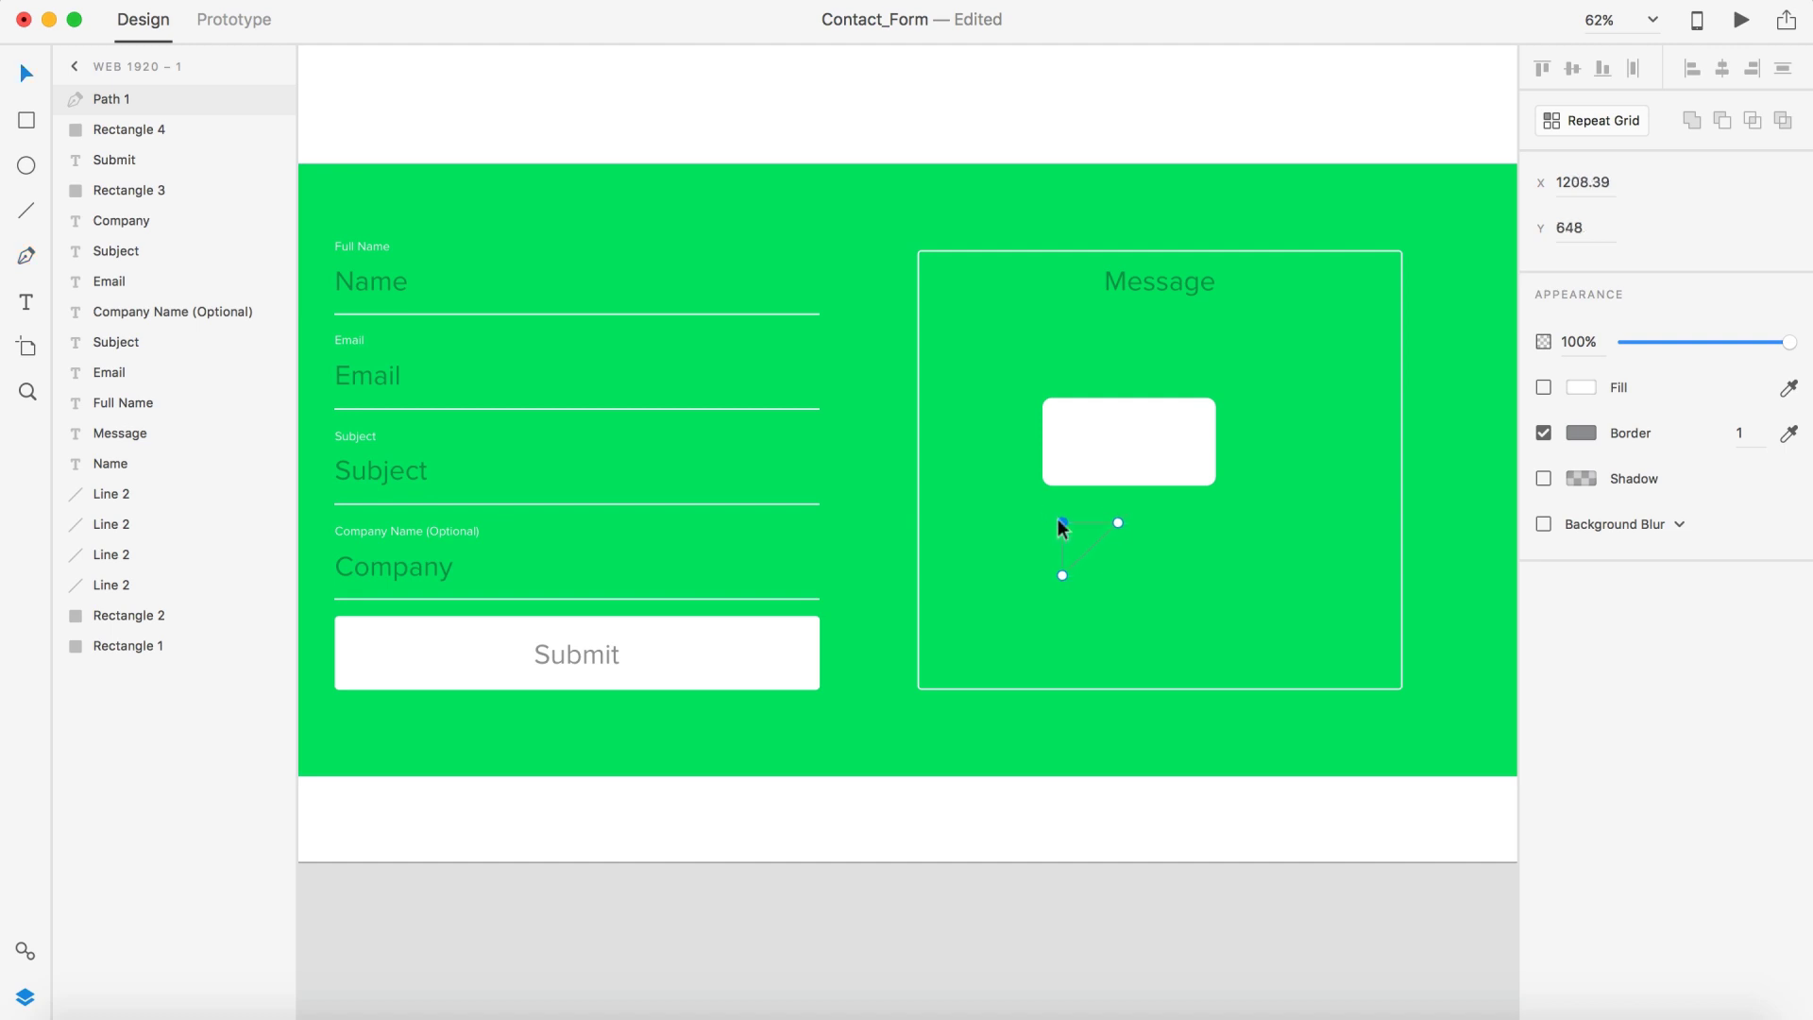
click(1062, 522)
key(Delete)
Add a small square rotated into a diamond tail on the chat box.
key(r)
click(1063, 515)
text(8)
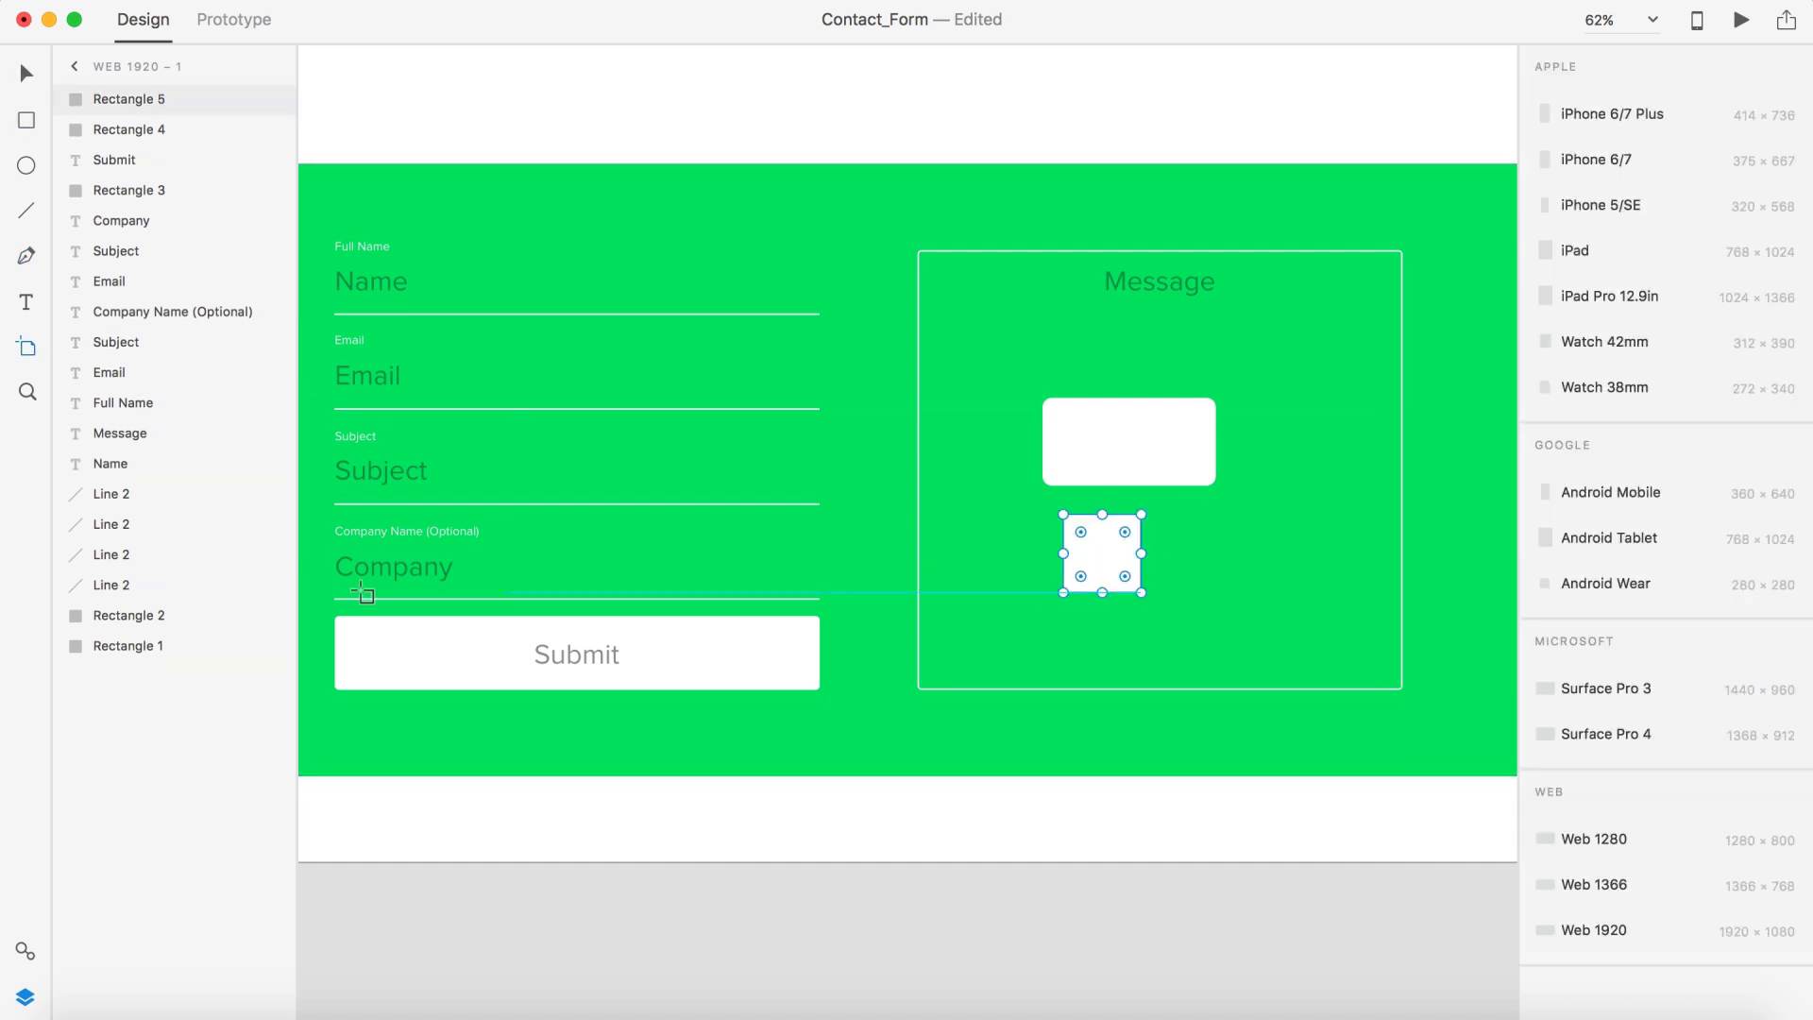
mouse_move(1151, 600)
mouse_down()
mouse_move(1103, 621)
mouse_move(1097, 462)
mouse_up()
key(super+bracketleft)
scroll(1097, 463, up, 5)
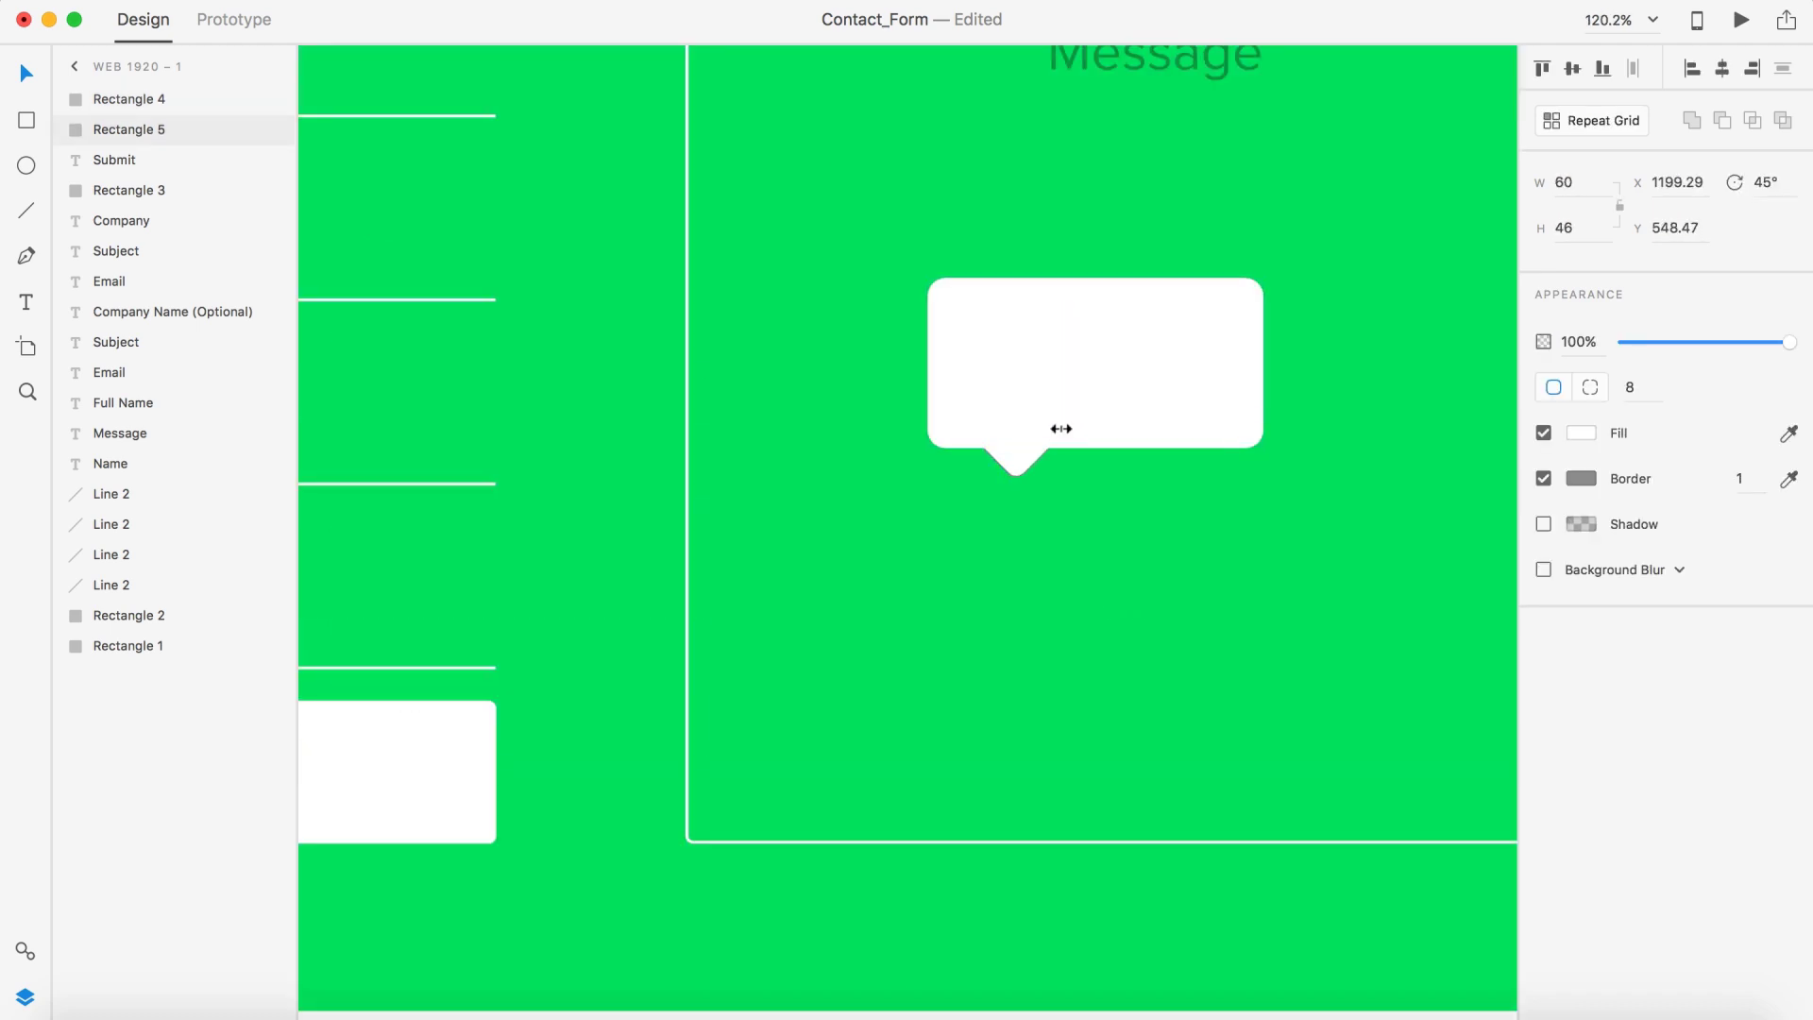
click(1214, 563)
scroll(1215, 563, down, 3)
scroll(1003, 523, up, 5)
Draw a circle, copy it into a row of three dots, and group them.
click(1003, 524)
key(e)
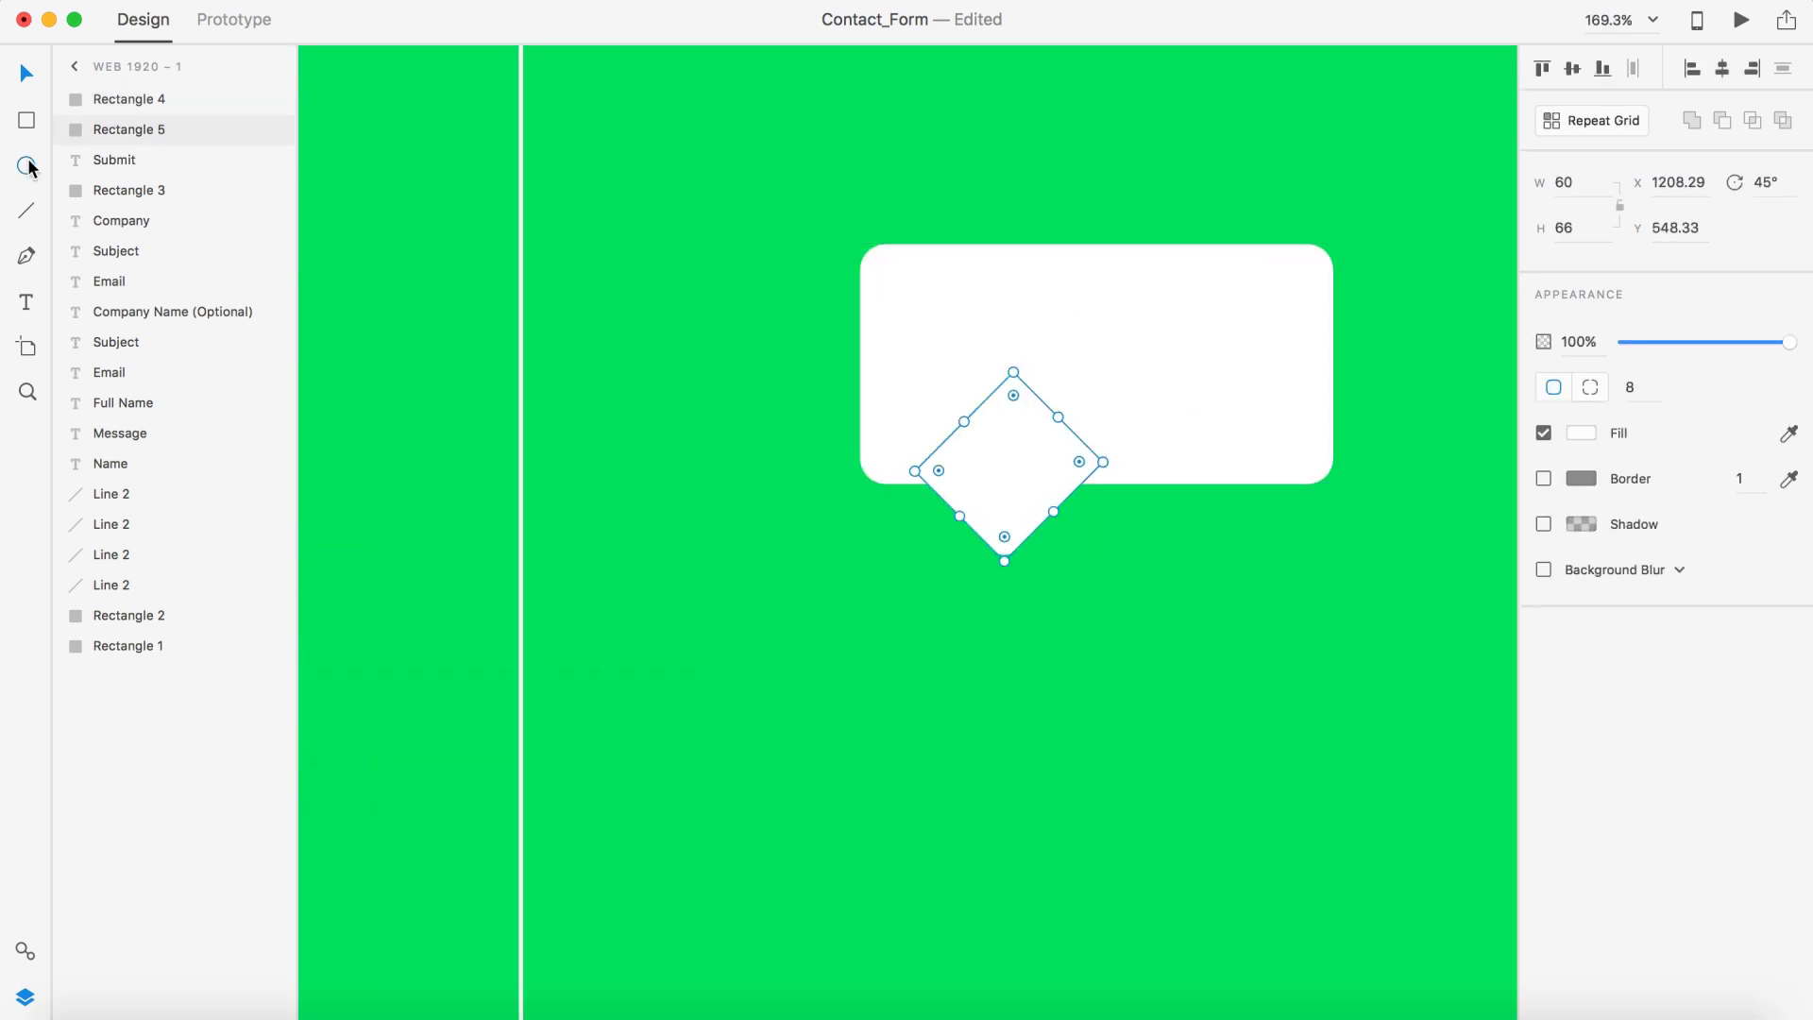
mouse_move(952, 276)
mouse_down()
mouse_move(1009, 333)
mouse_move(1076, 301)
mouse_move(1206, 300)
mouse_up()
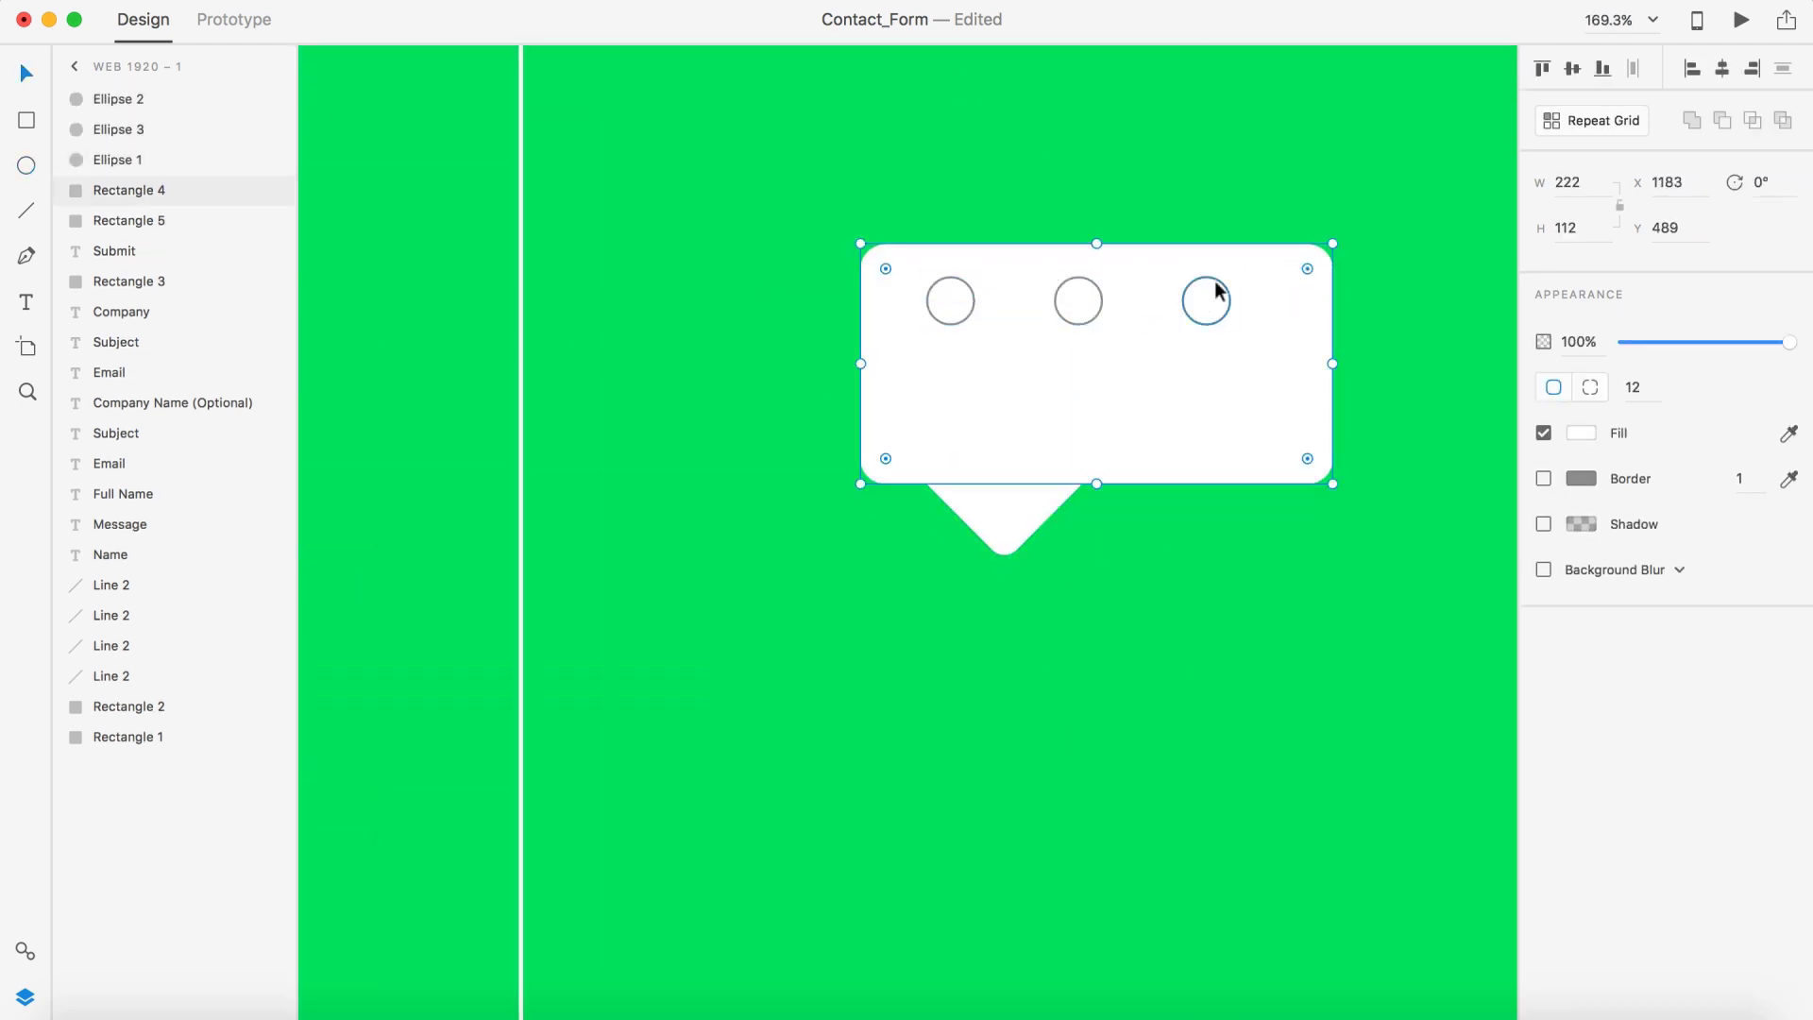
shift+click(1075, 309)
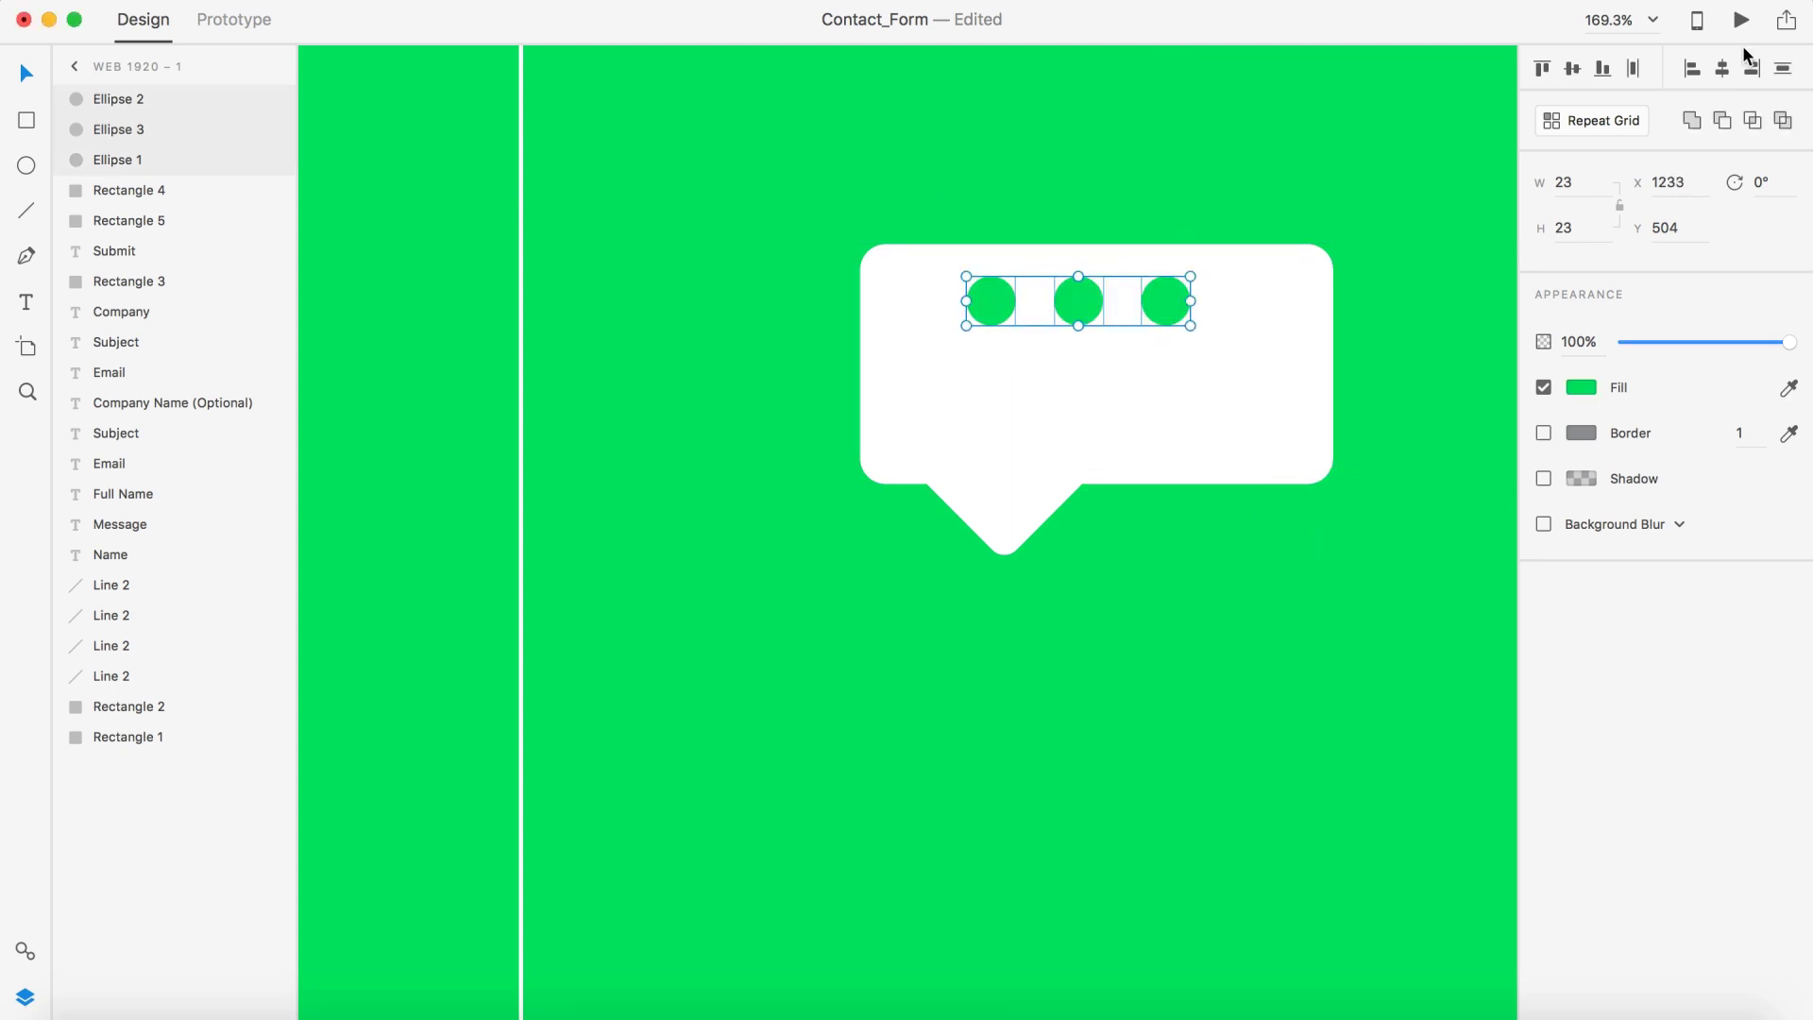
key(ctrl+g)
scroll(1131, 314, down, 3)
scroll(1149, 567, up, 3)
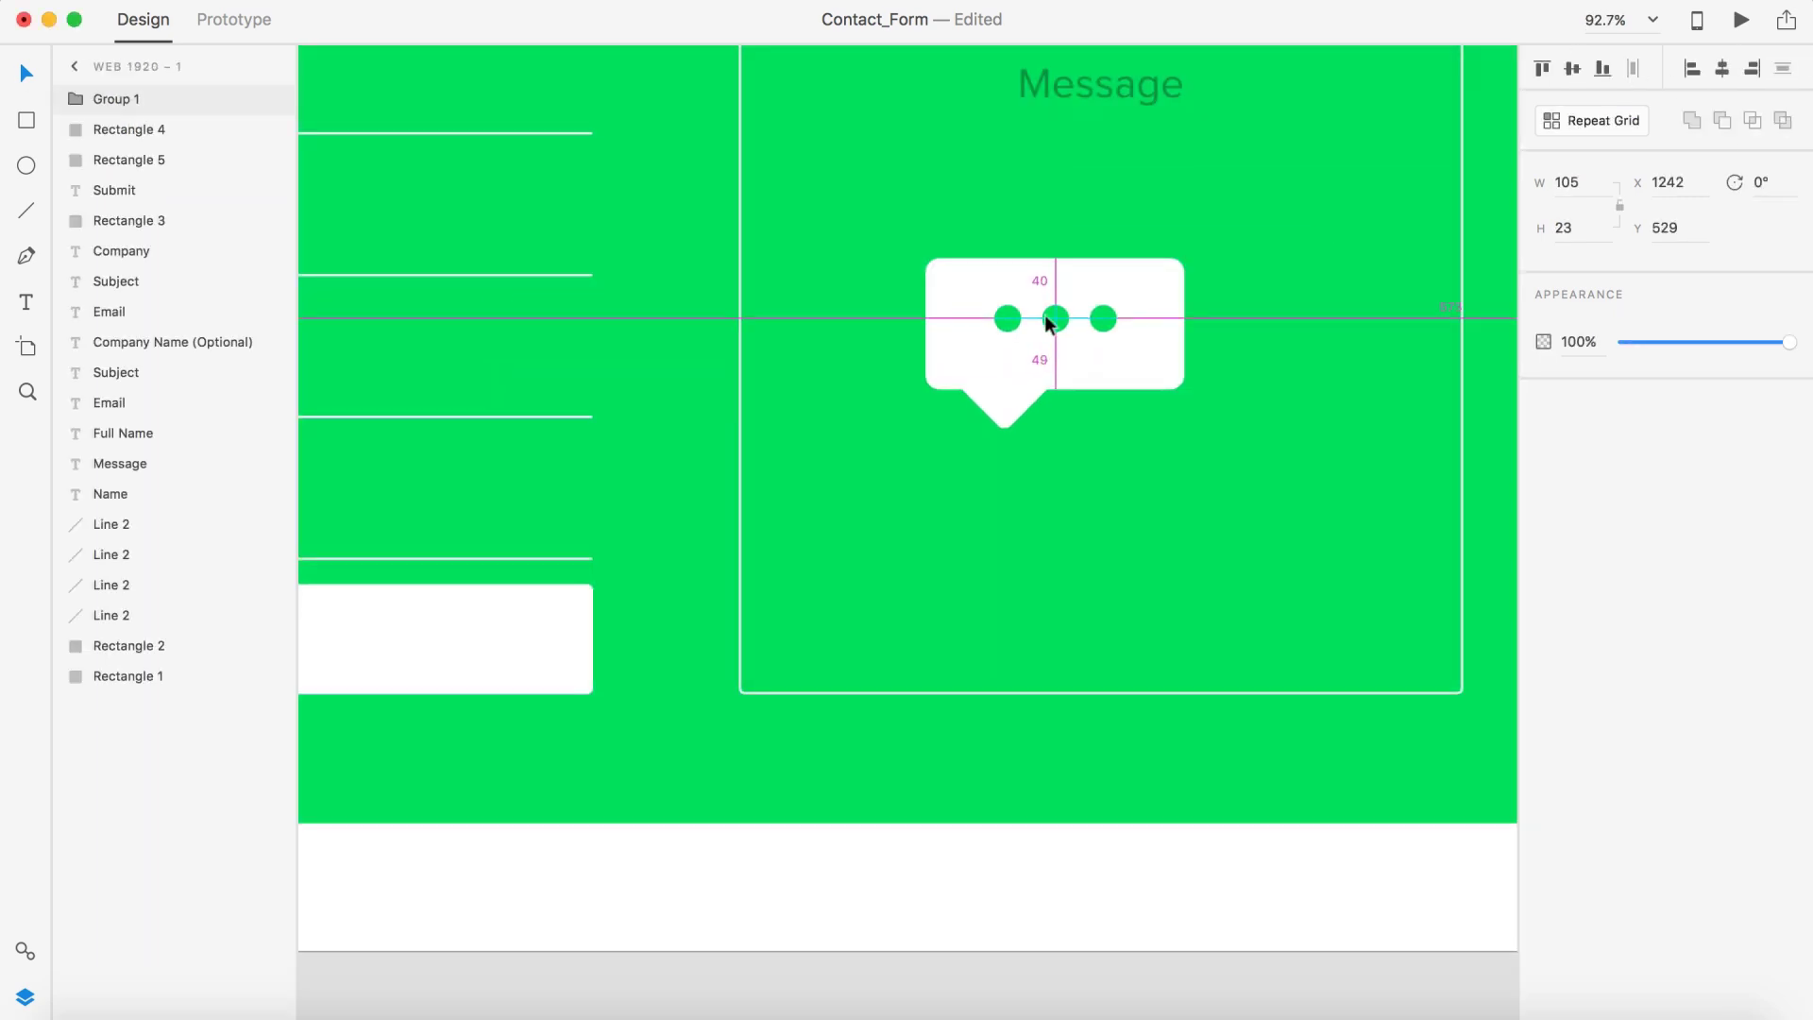
click(992, 710)
scroll(982, 487, up, 5)
Pull the diamond tail below the bubble and group the bubble with its tail.
drag(1045, 252, 913, 448)
key(p)
click(587, 341)
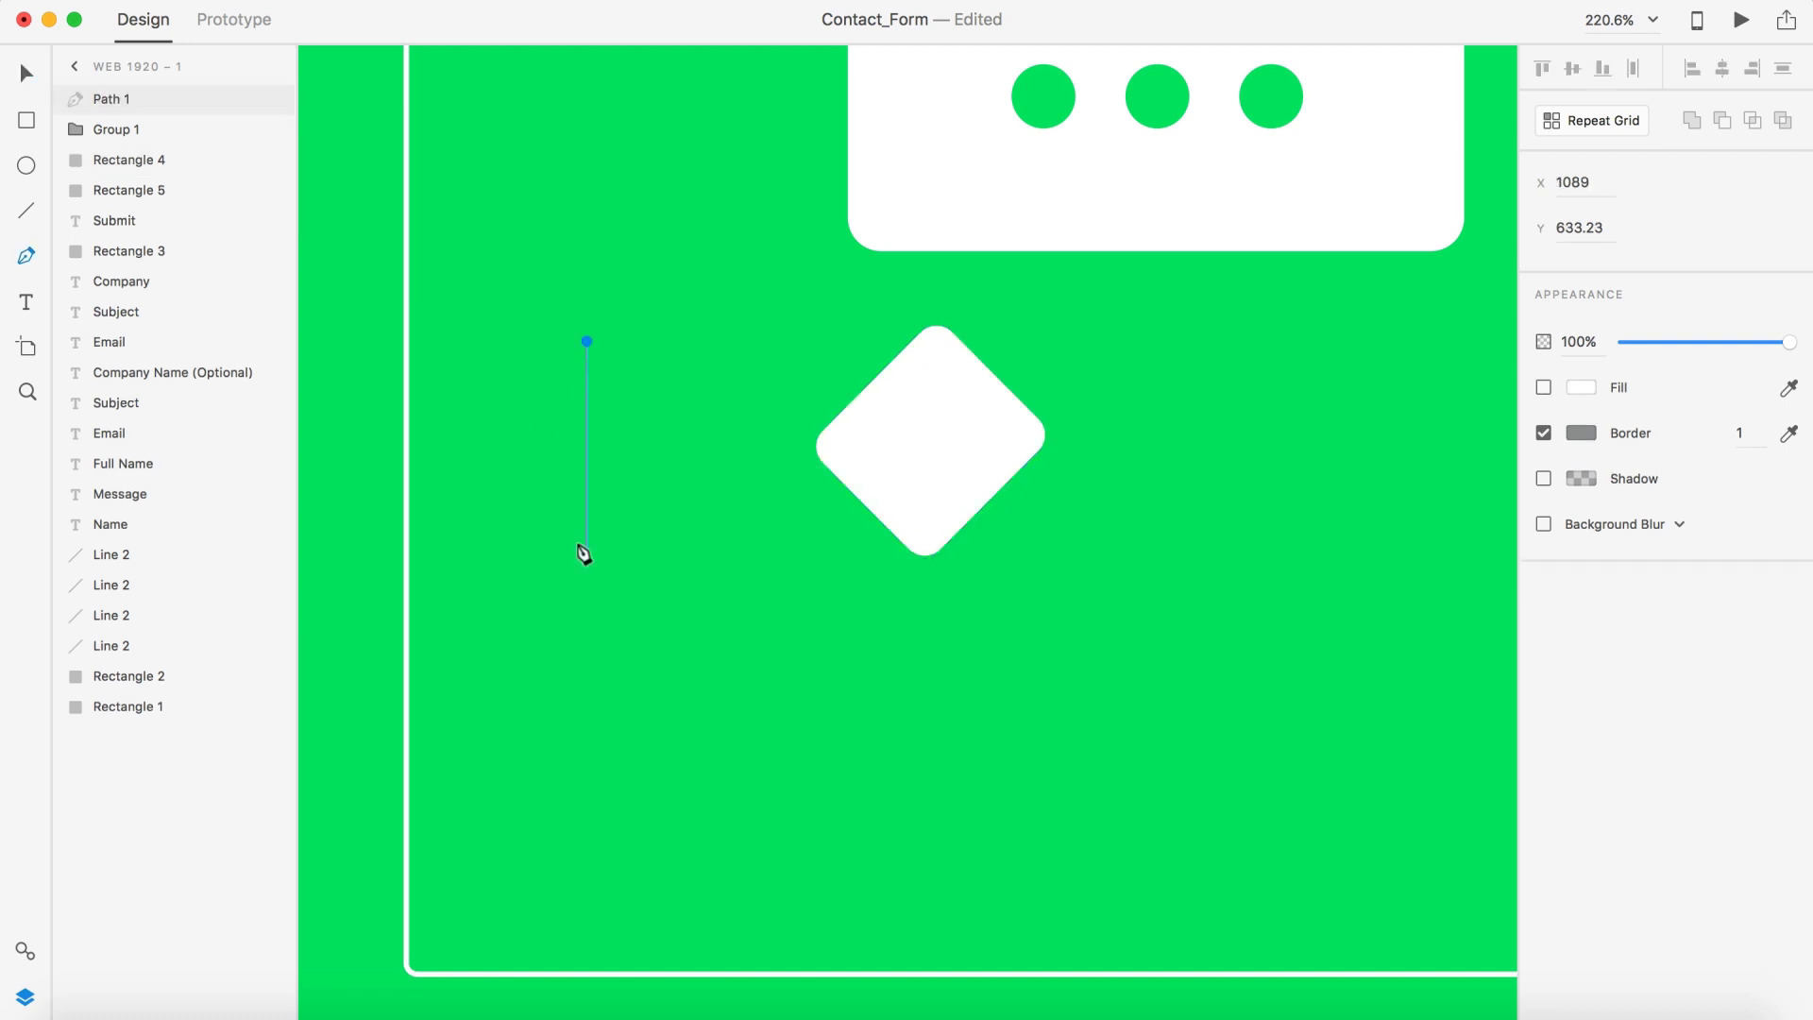
key(Escape)
key(Delete)
scroll(988, 429, down, 5)
scroll(924, 898, down, 3)
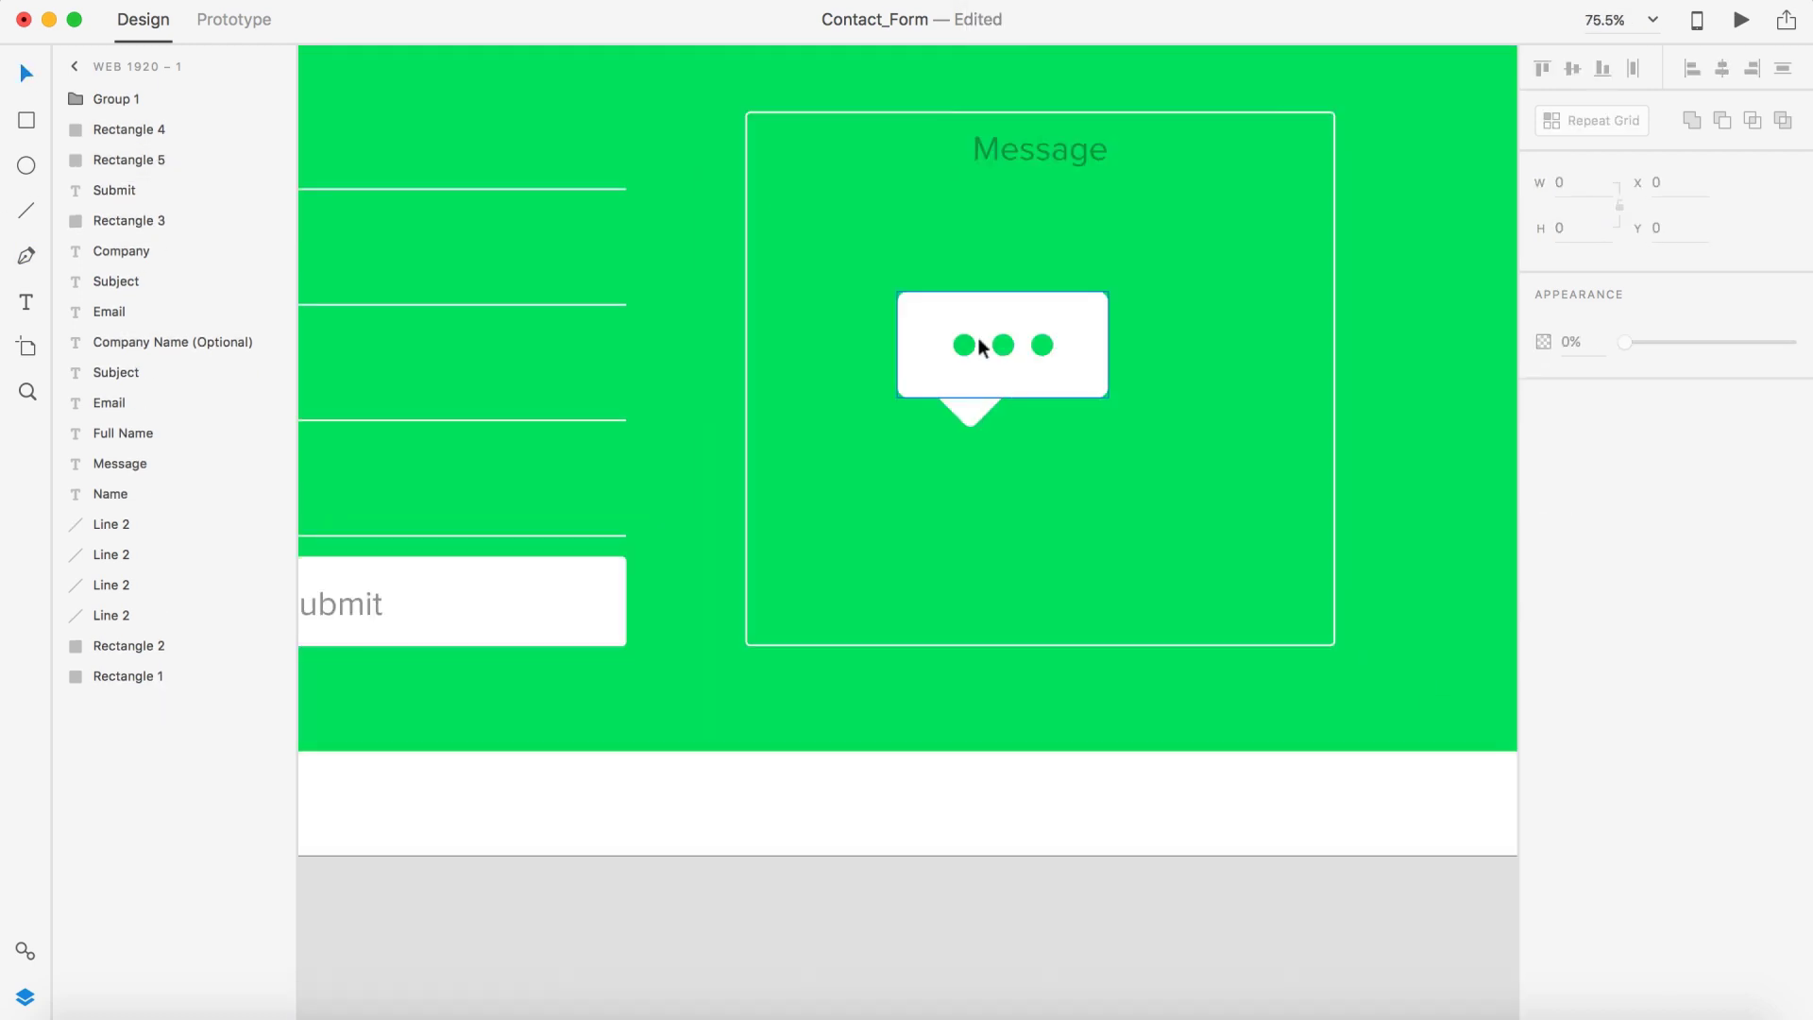
key(ctrl+g)
scroll(1051, 357, down, 3)
click(1185, 251)
scroll(674, 584, up, 3)
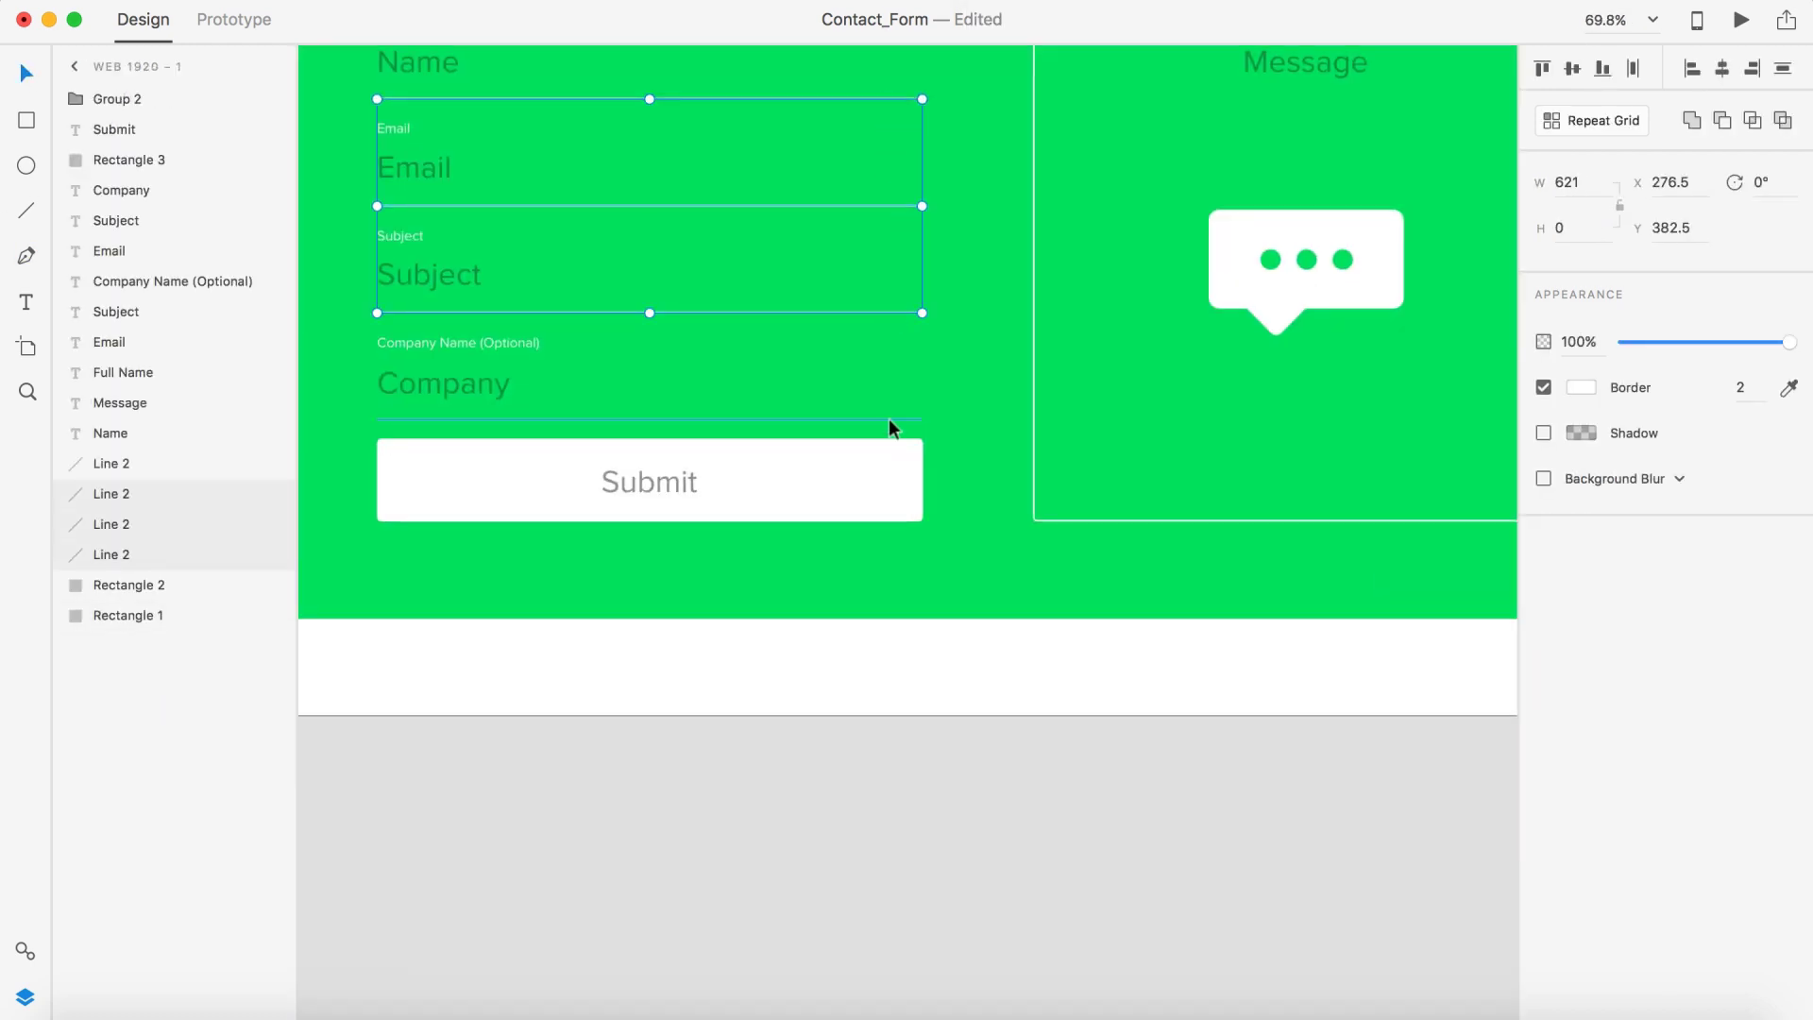
Select and group the form field elements, then back out of the grouping.
drag(888, 418, 1220, 759)
scroll(1220, 759, down, 3)
key(ctrl+g)
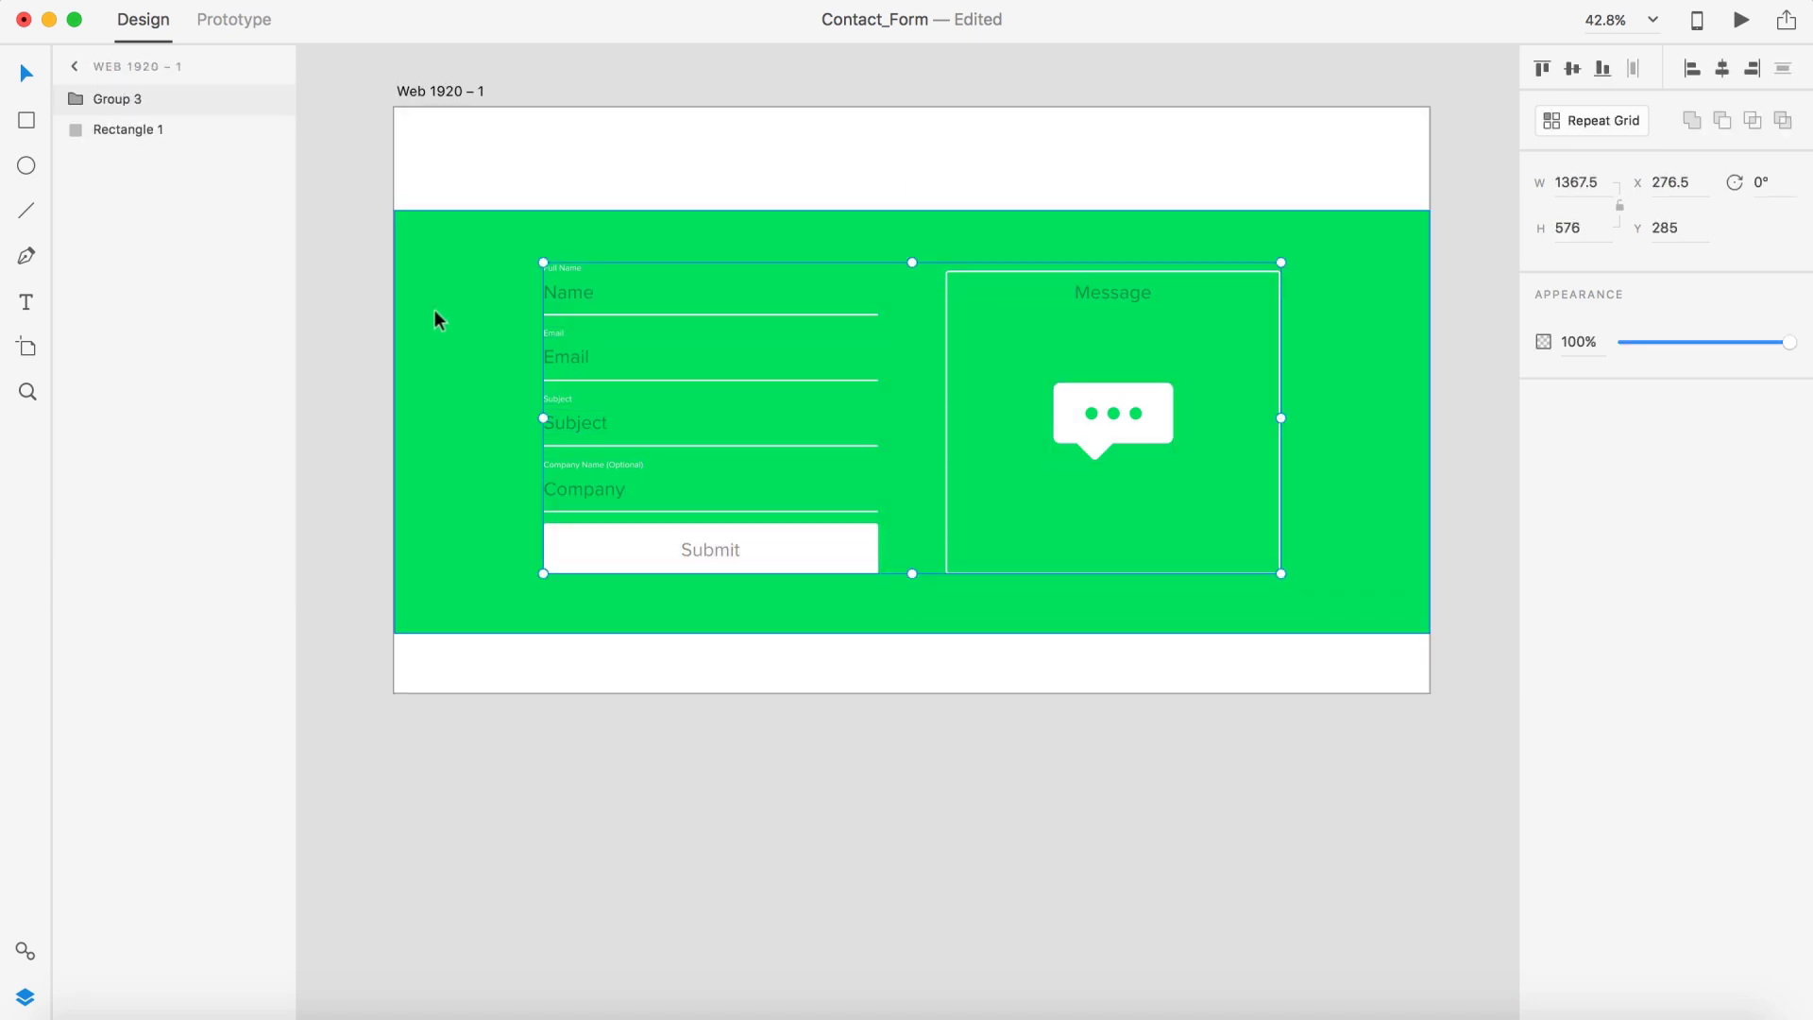
key(ctrl+a)
key(Escape)
scroll(1022, 831, up, 2)
Make the Submit label text green.
click(654, 497)
double_click(655, 497)
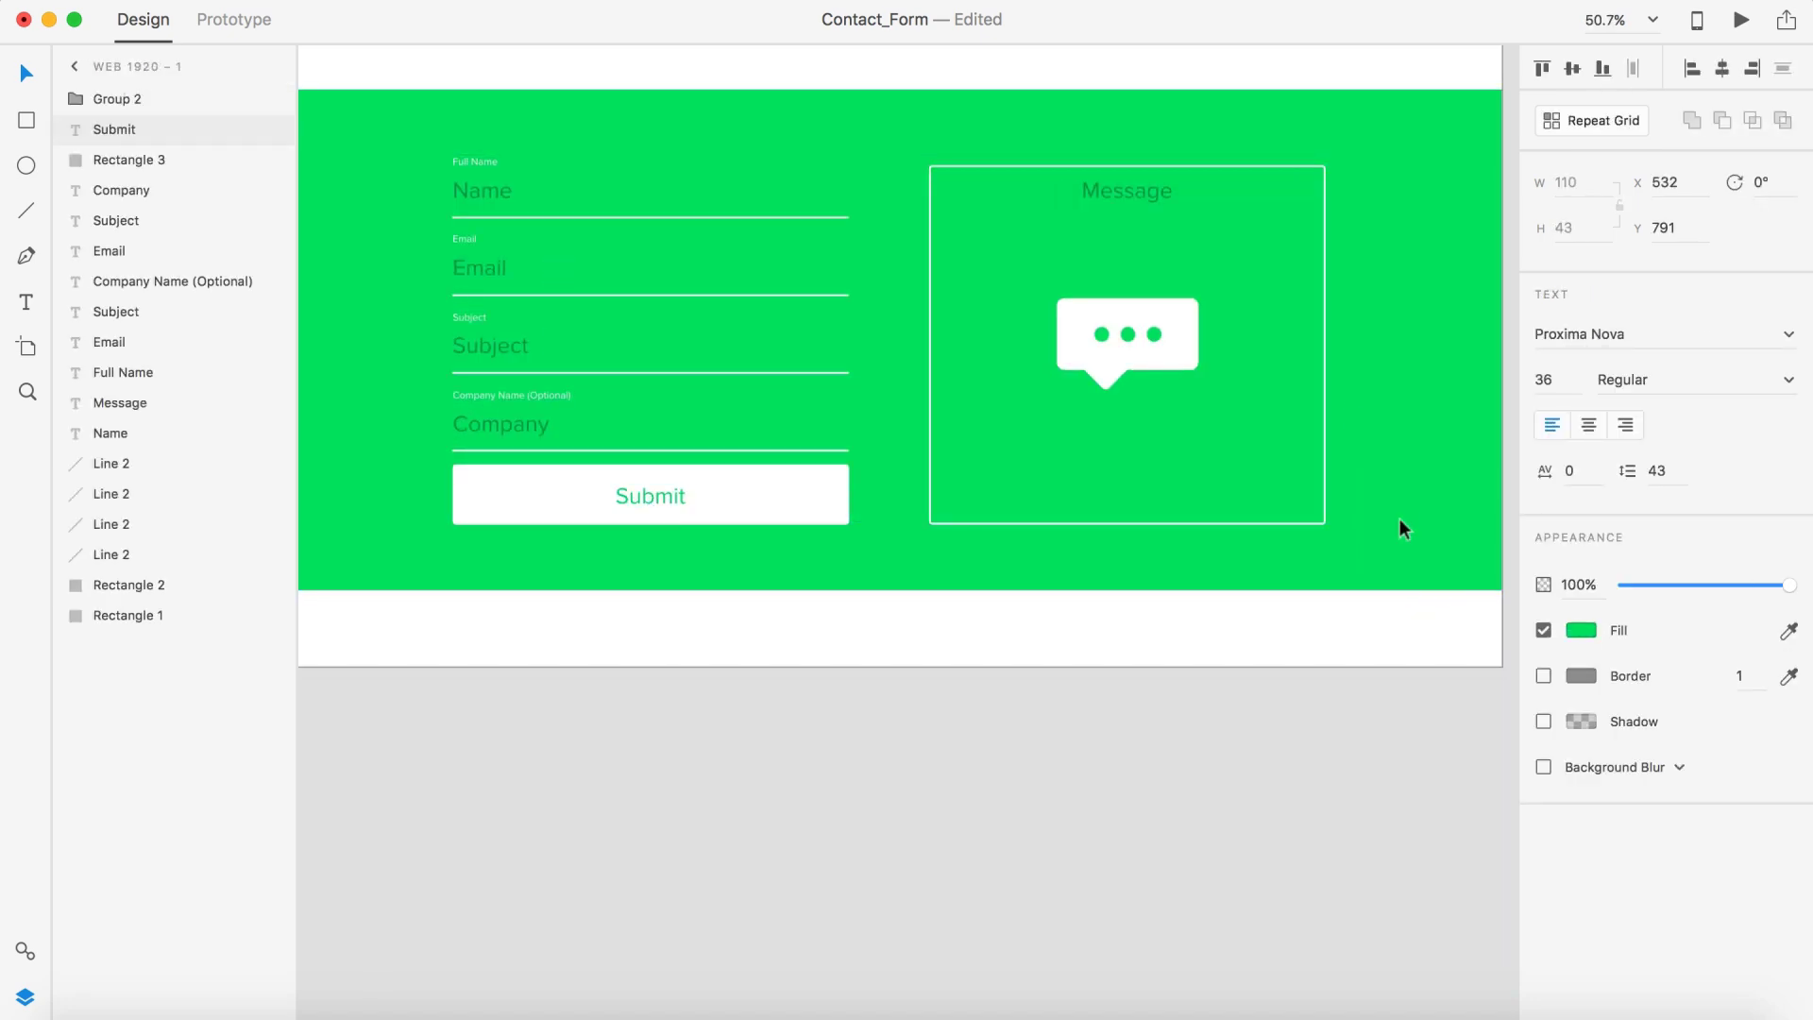
click(815, 789)
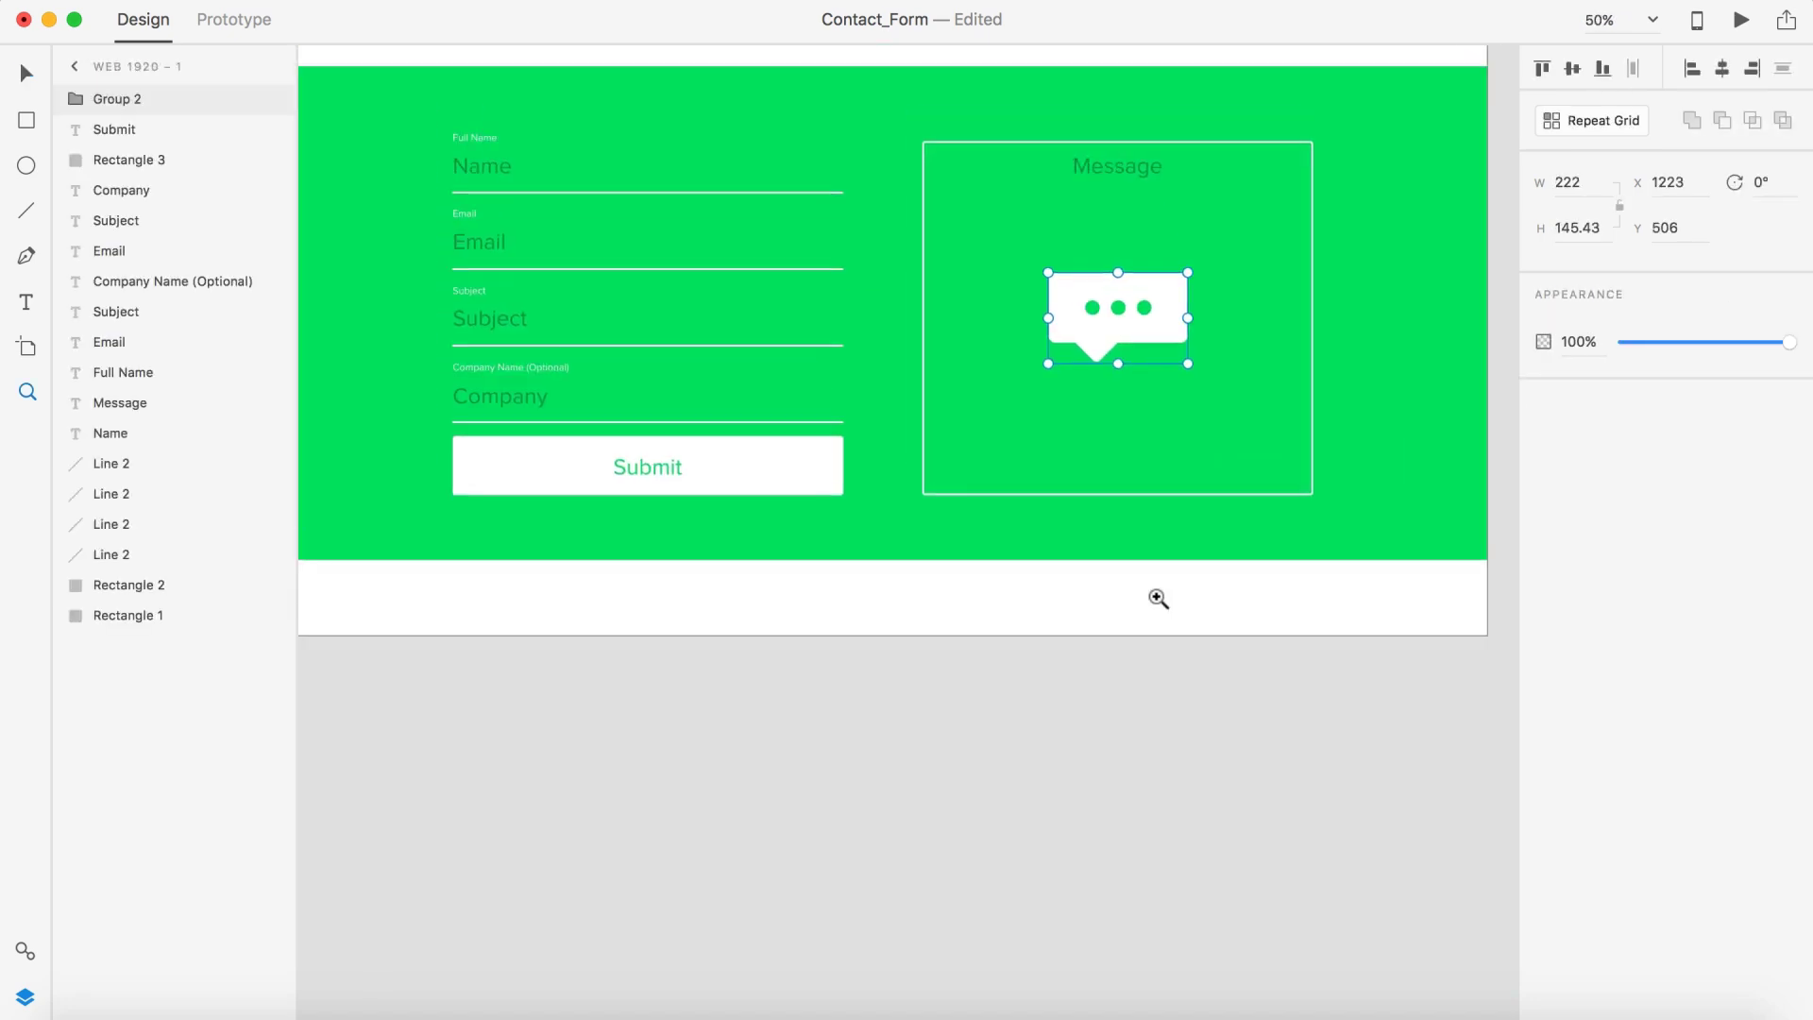
scroll(1153, 695, up, 3)
scroll(1153, 707, down, 5)
Move the copyright line into the bottom white band.
mouse_move(973, 476)
mouse_down()
mouse_move(937, 448)
mouse_move(960, 648)
mouse_up()
key(Escape)
scroll(960, 639, down, 1)
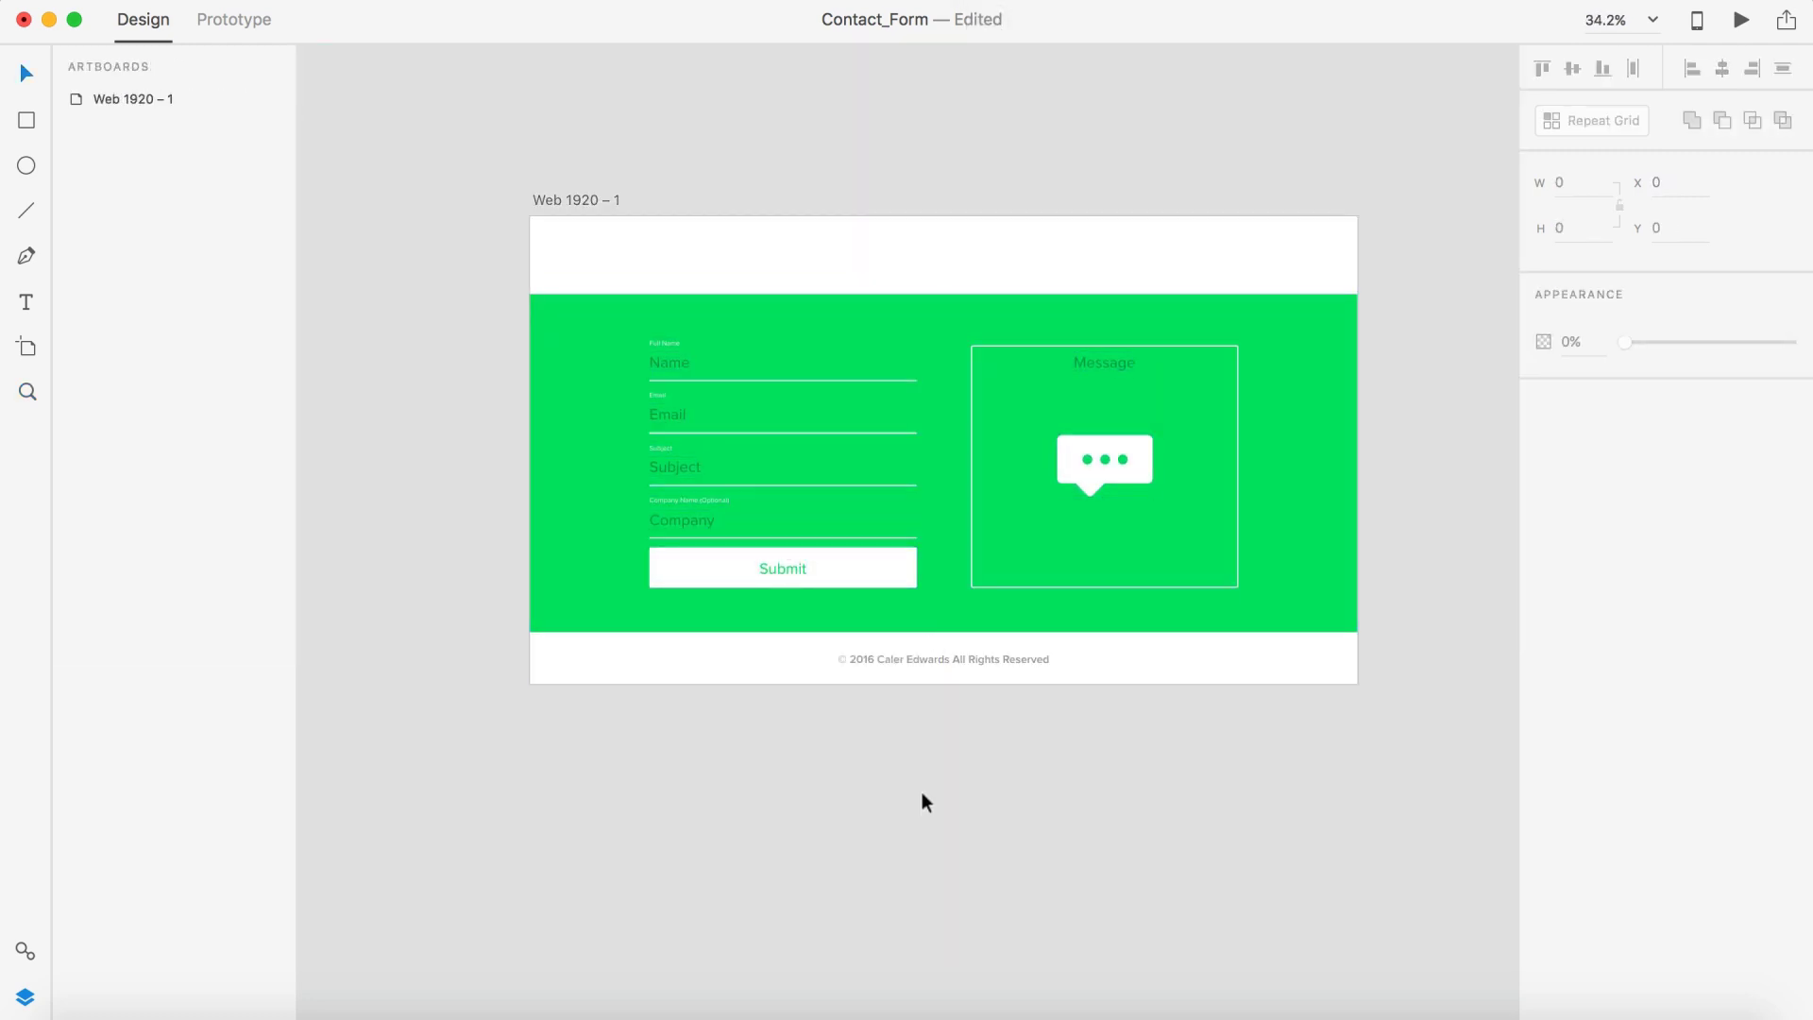
scroll(967, 674, up, 3)
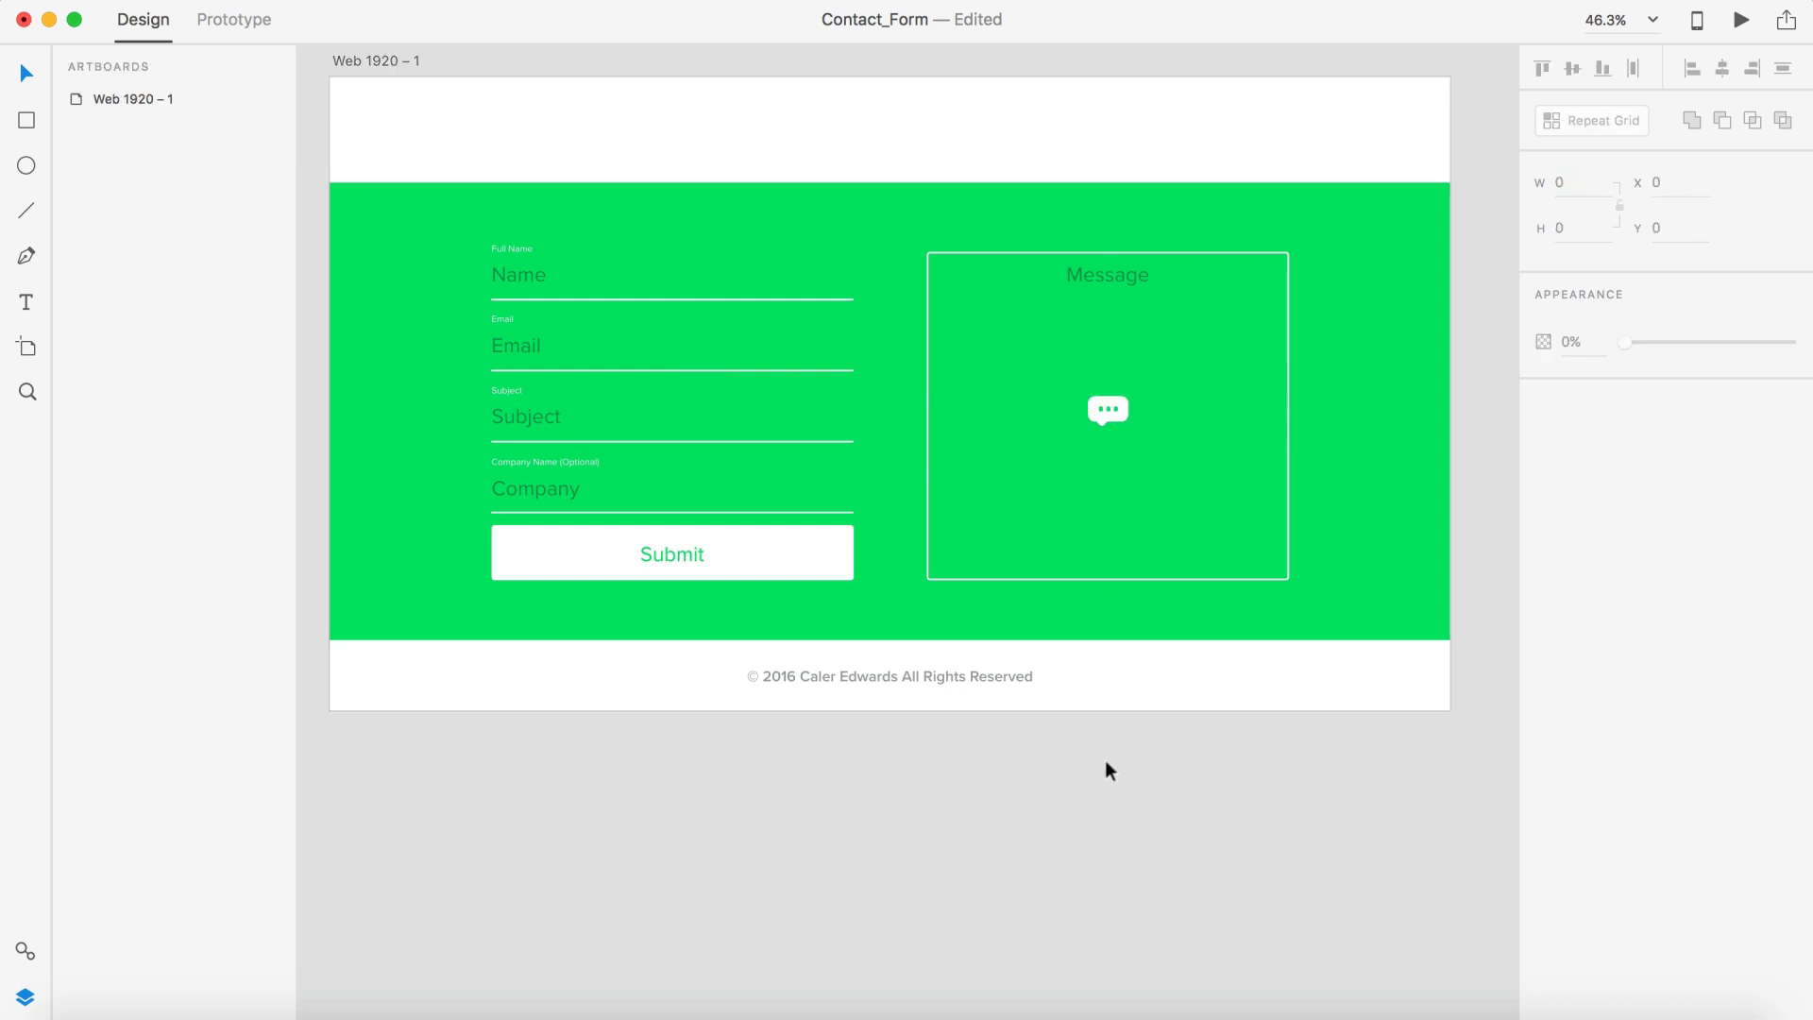
Centre the chat bubble group inside the Message box.
click(1152, 215)
double_click(1152, 215)
click(1144, 198)
shift+click(1073, 258)
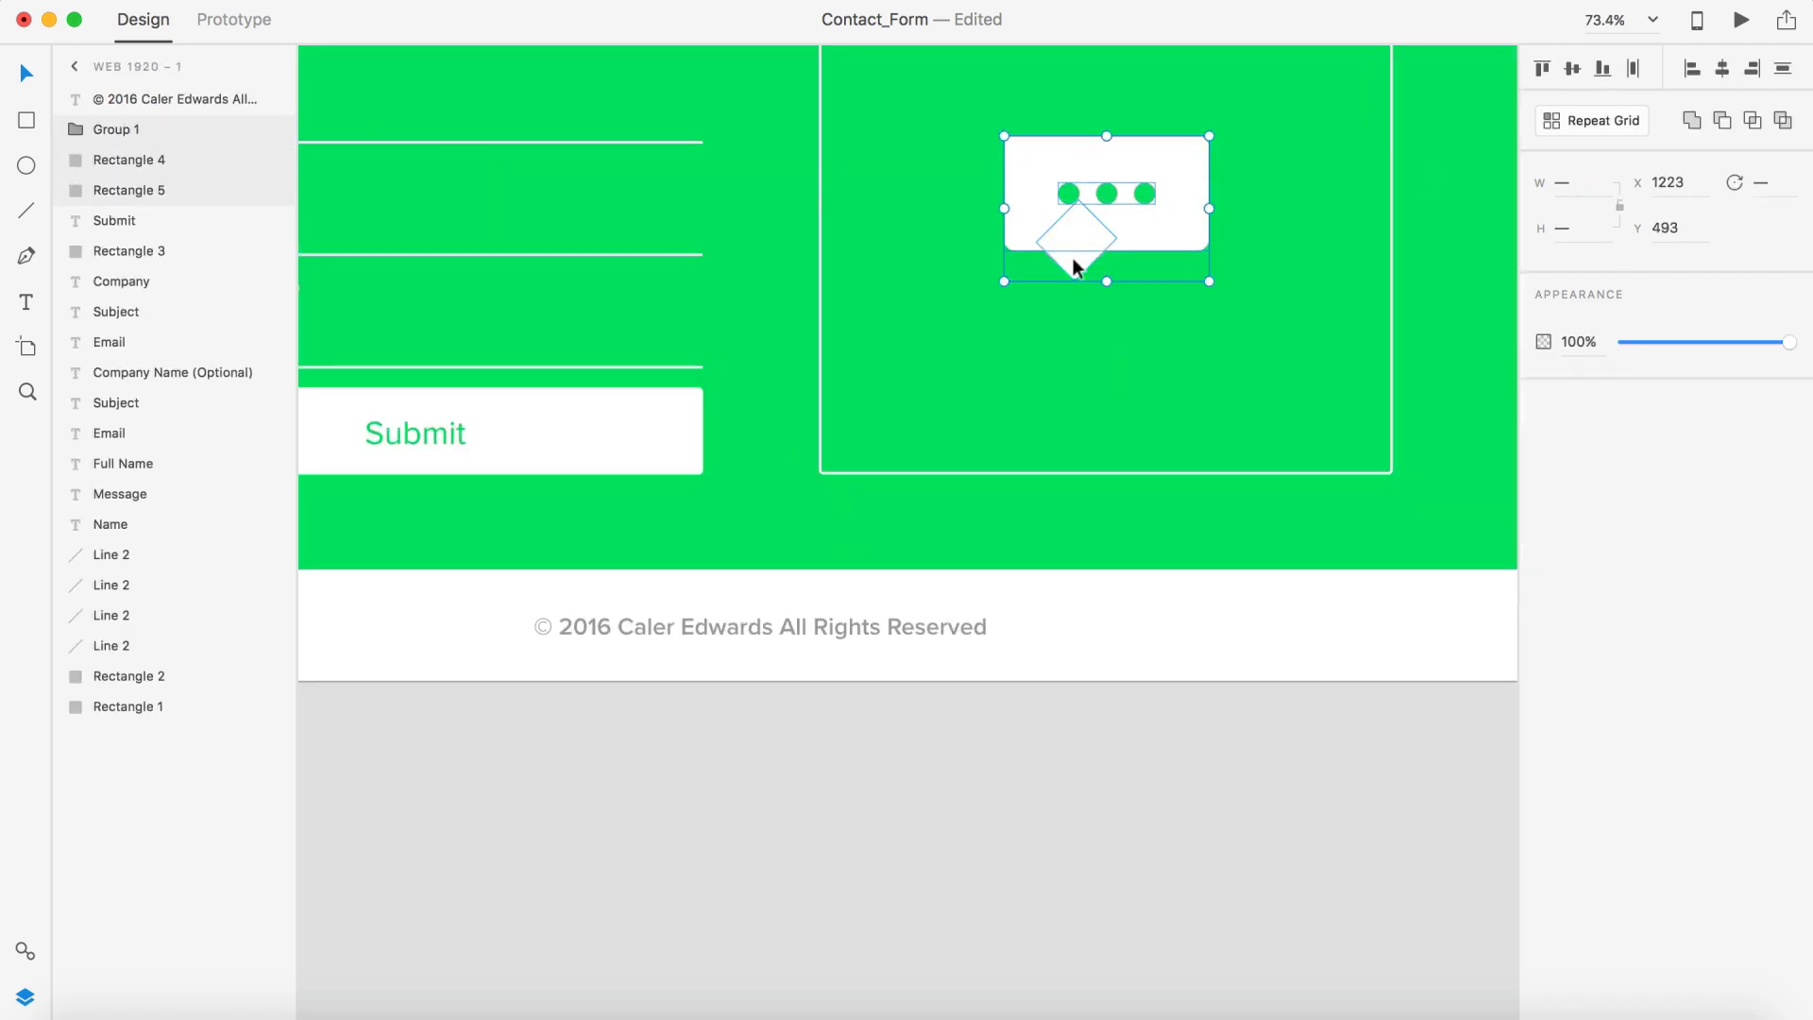
key(Escape)
scroll(1176, 421, down, 2)
drag(1247, 523, 1100, 371)
click(1067, 809)
scroll(1067, 809, down, 2)
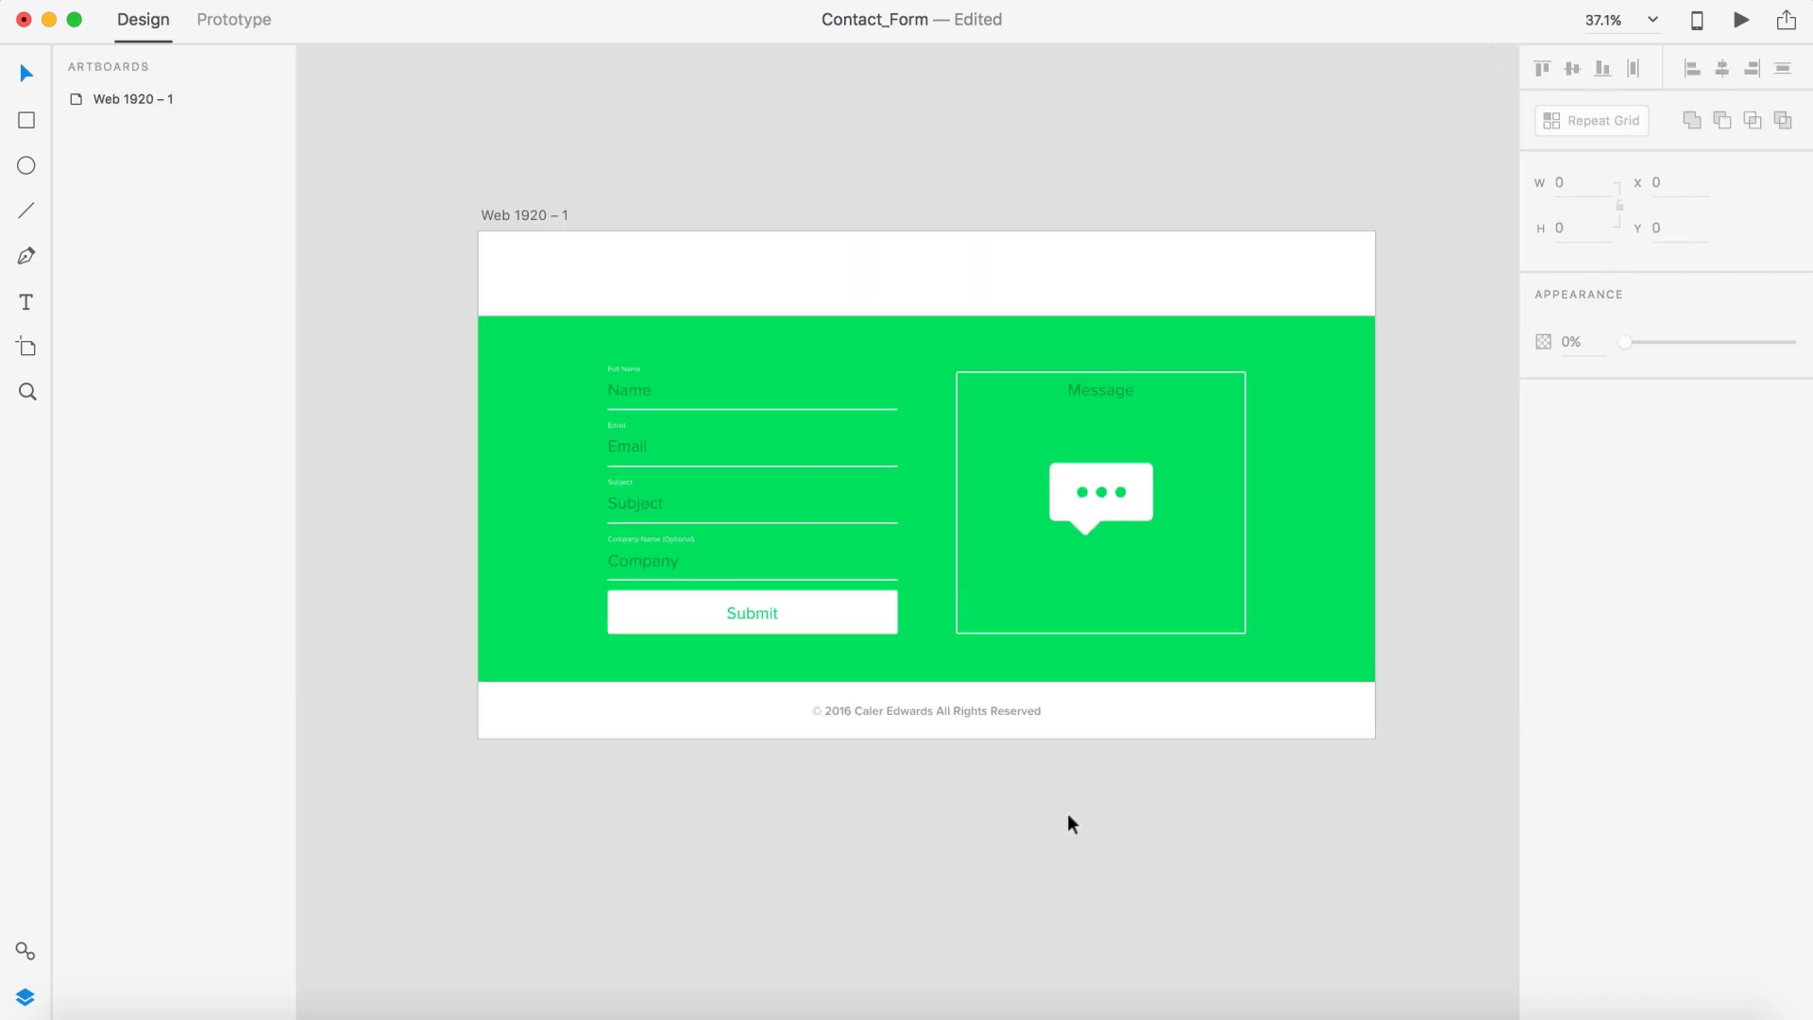
scroll(1067, 813, up, 2)
Preview the page, change the green heading's text to end in 'Me', and set its weight to Regular.
click(1741, 19)
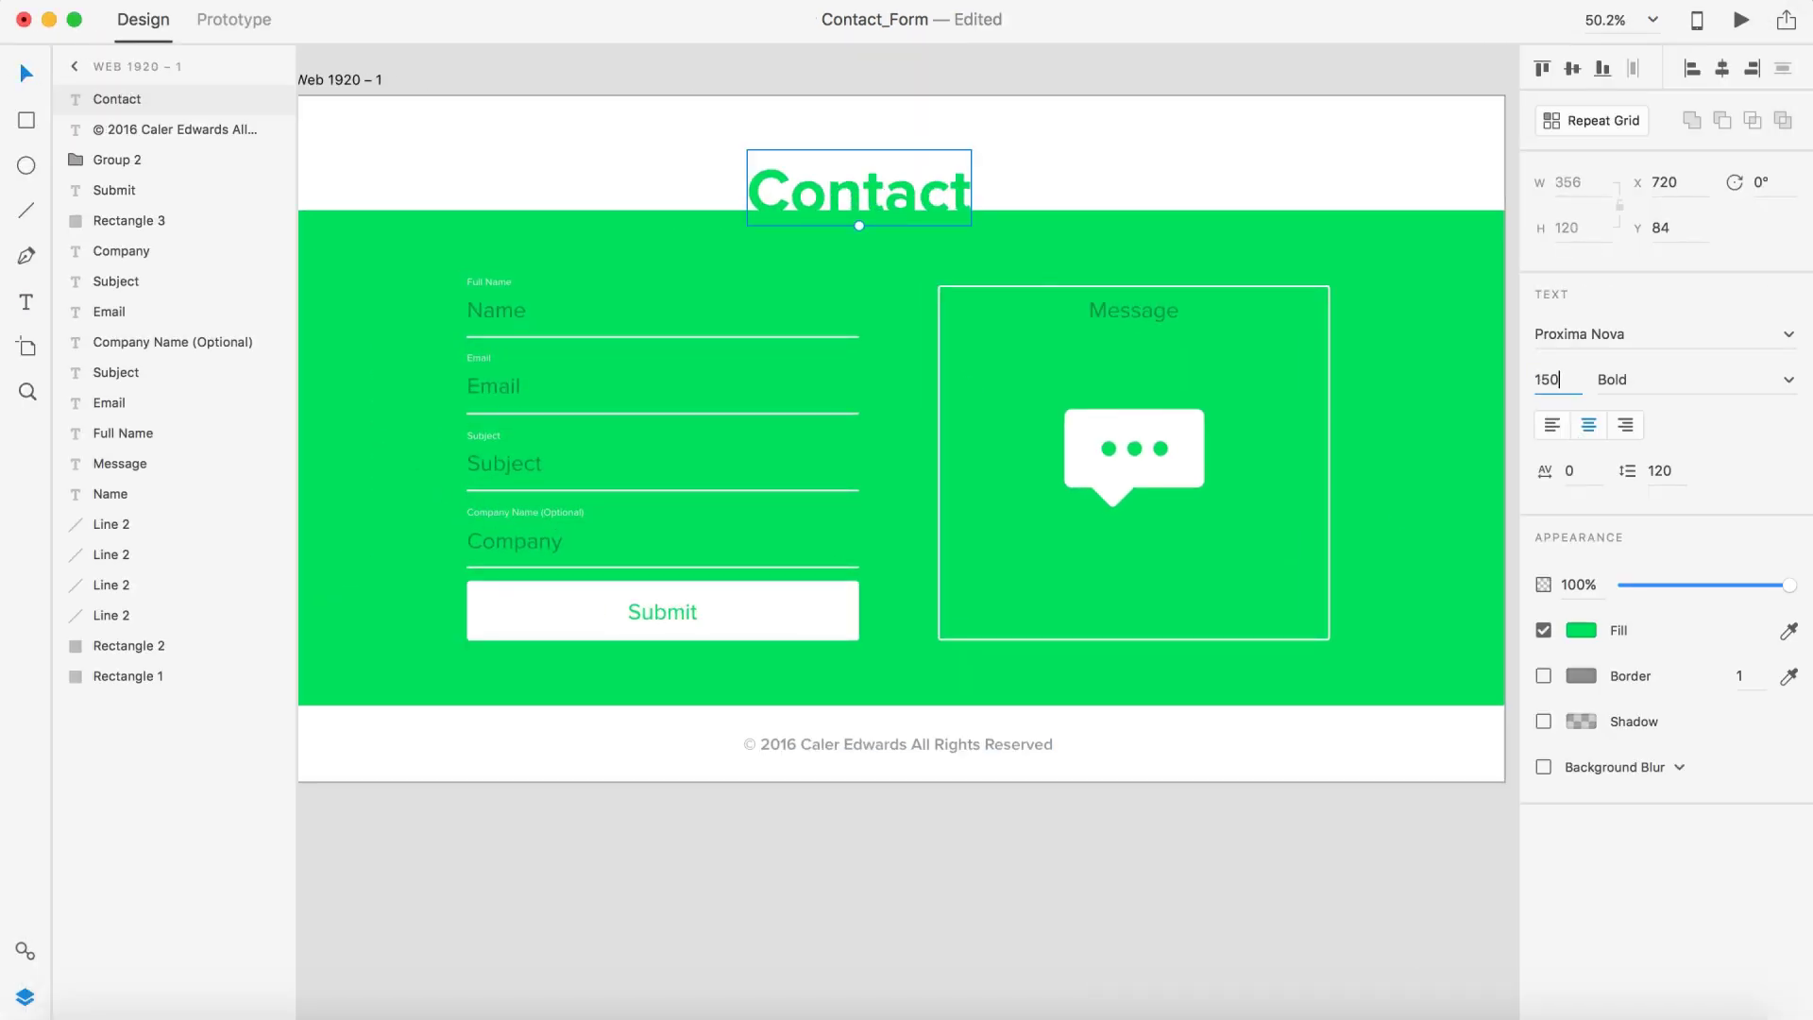
click(1020, 188)
text(Me)
click(863, 844)
scroll(863, 845, down, 2)
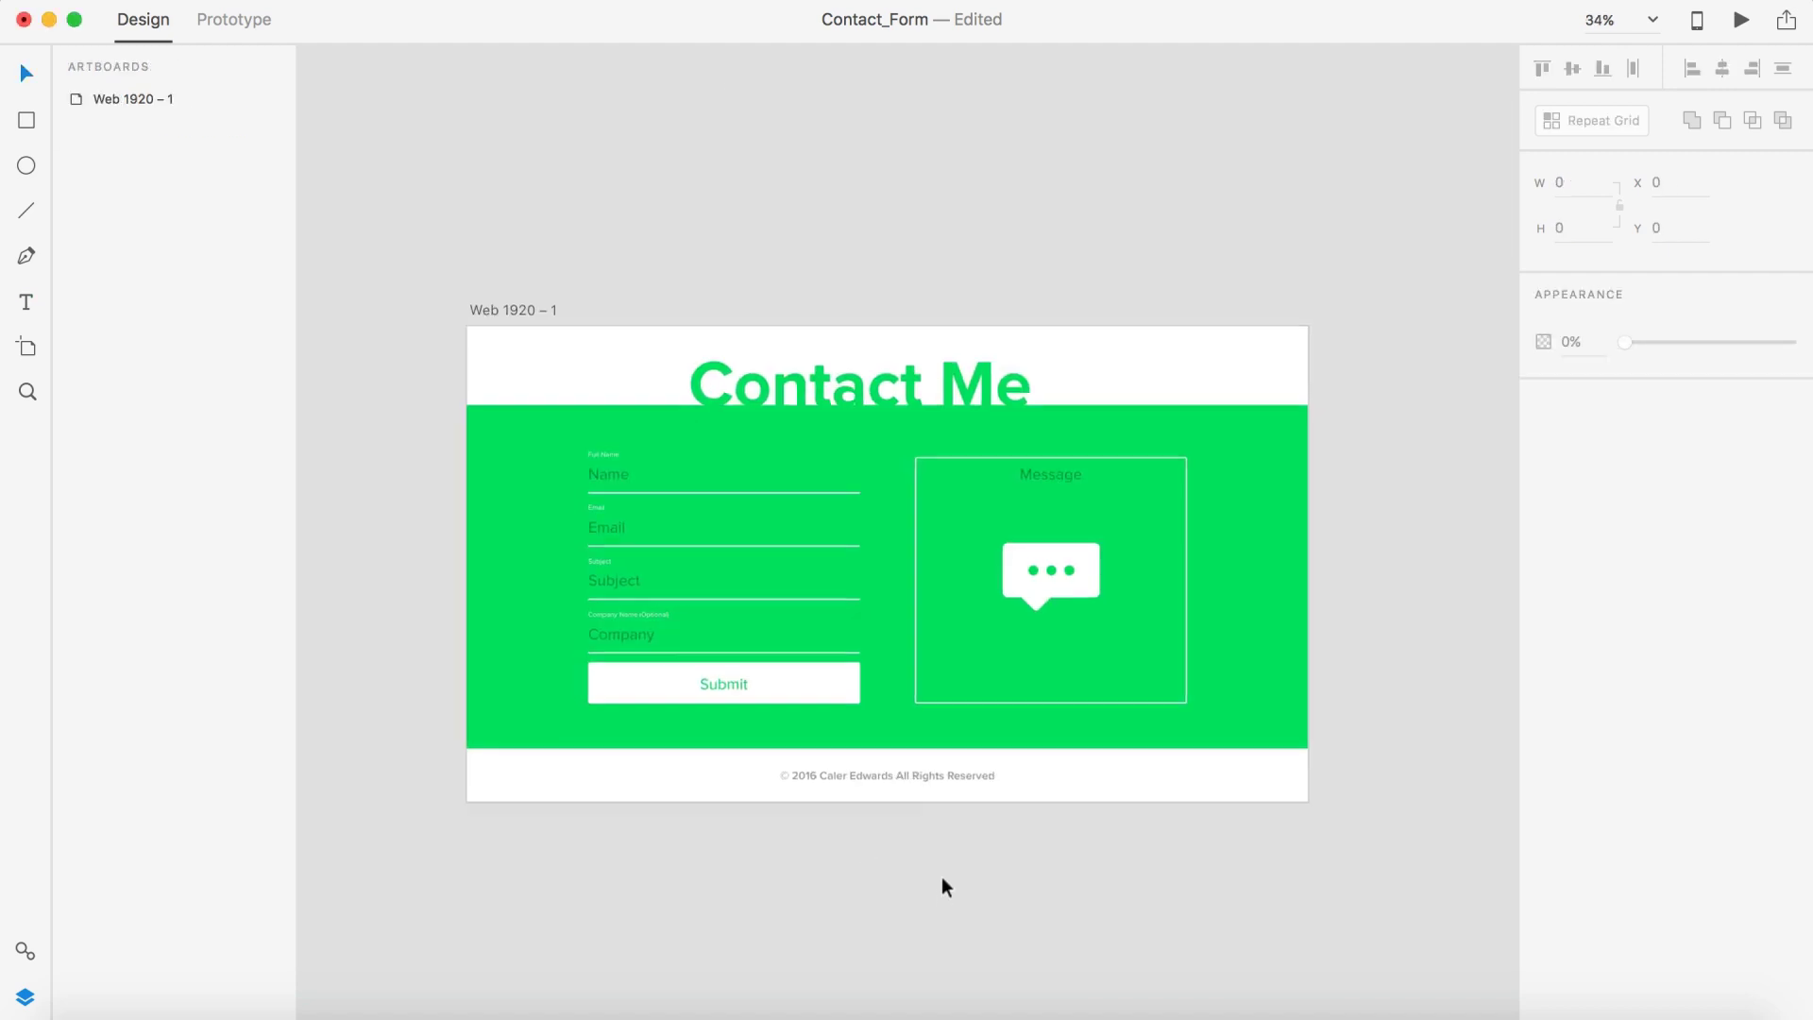
scroll(858, 295, up, 3)
click(822, 175)
click(1788, 380)
click(1662, 380)
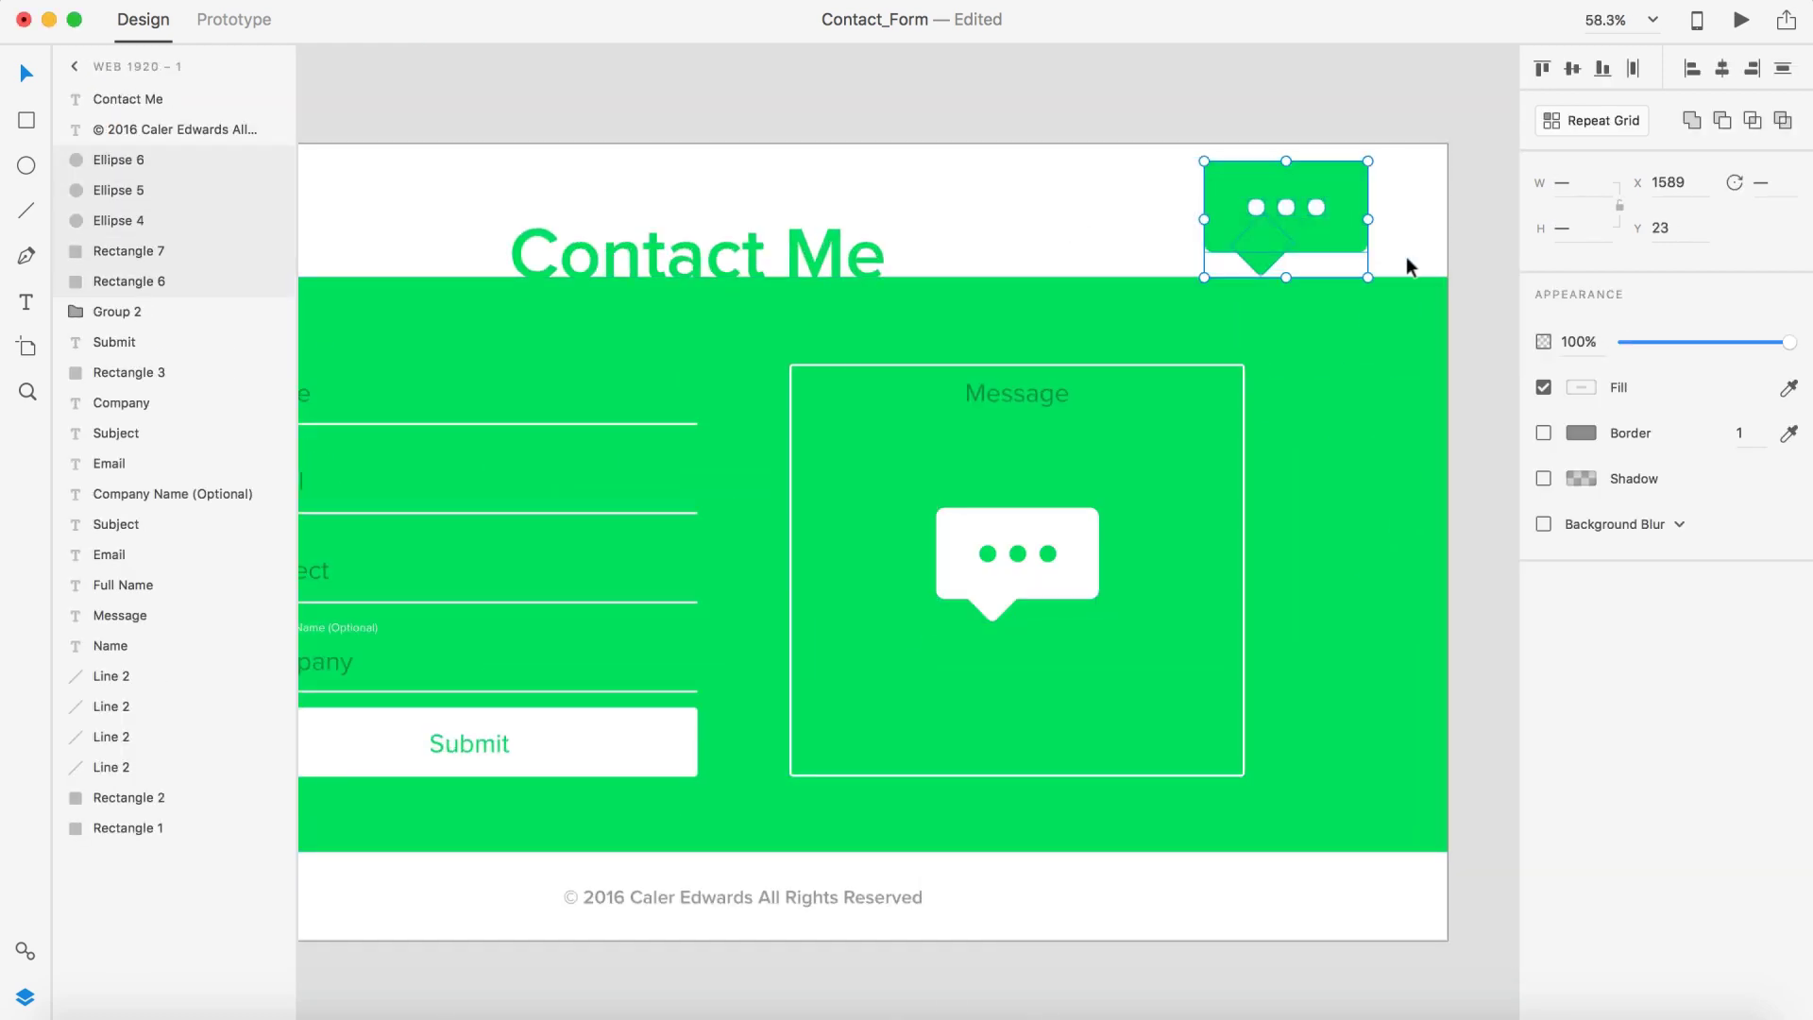
Group the bubble copy, place it beside the heading, convert it to a symbol and back, then resize it.
key(ctrl+g)
drag(1341, 222, 945, 243)
click(1047, 229)
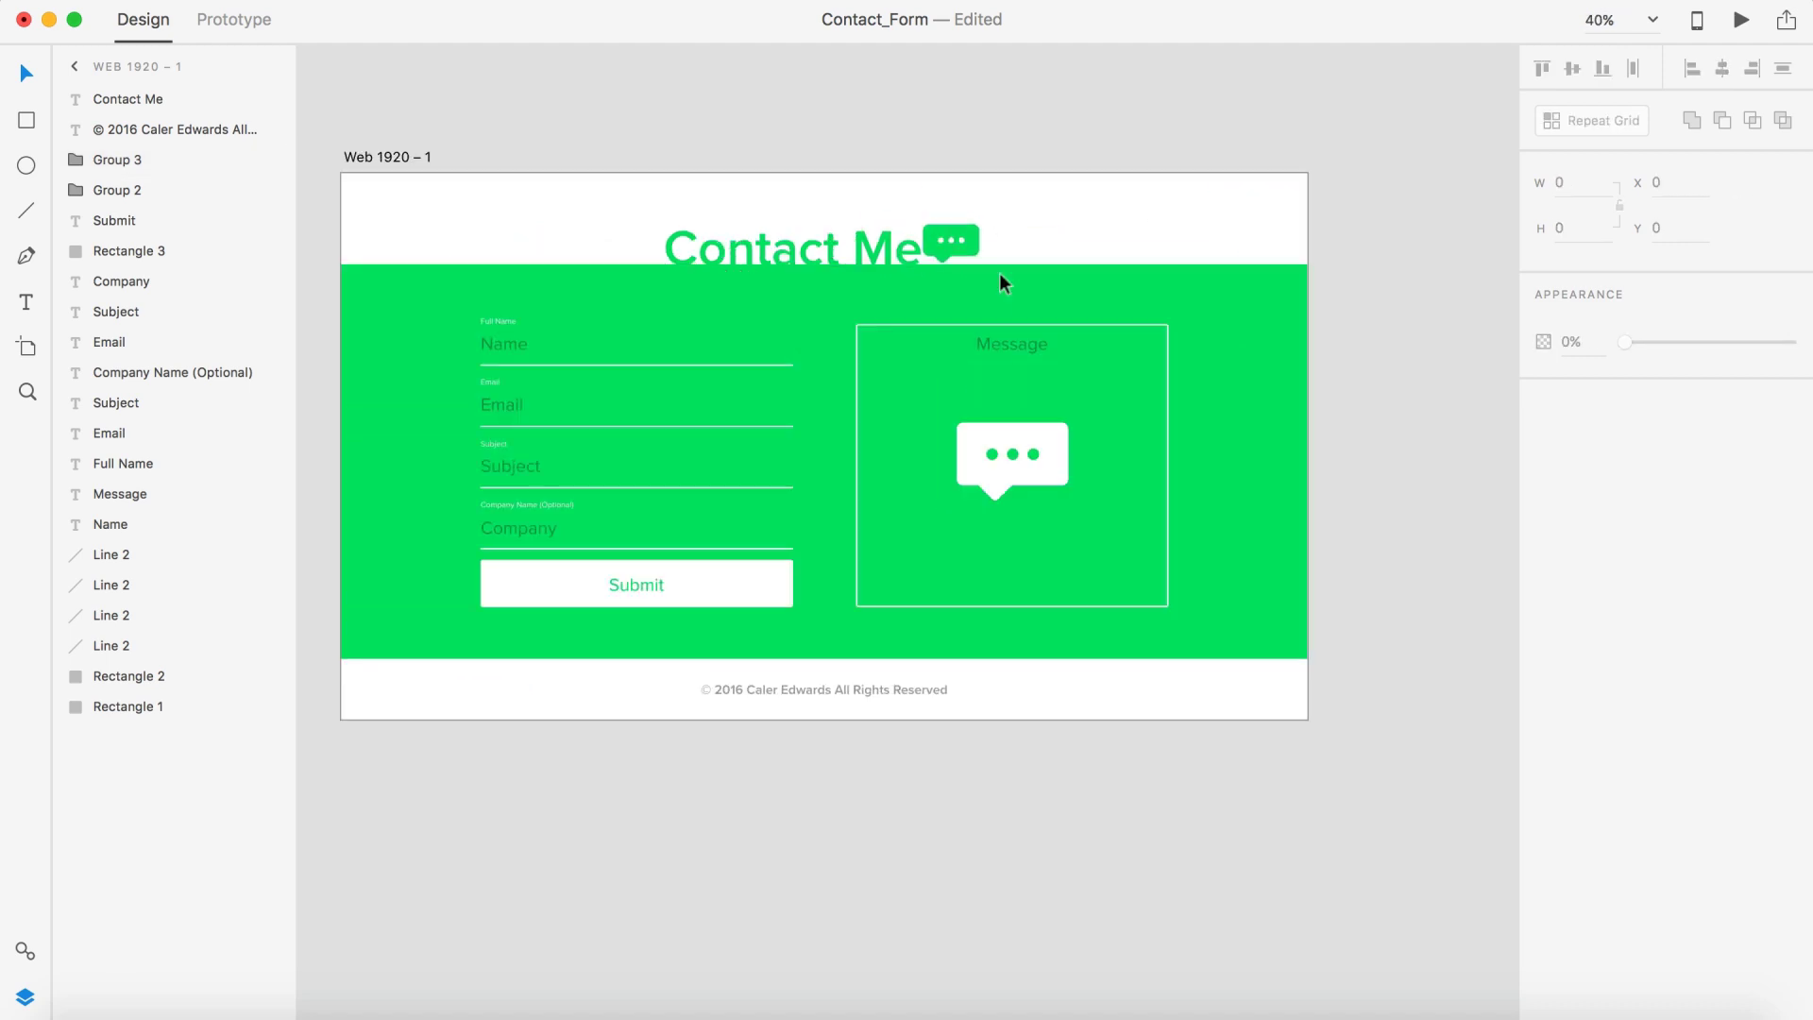
right_click(1231, 202)
click(1305, 369)
right_click(1235, 241)
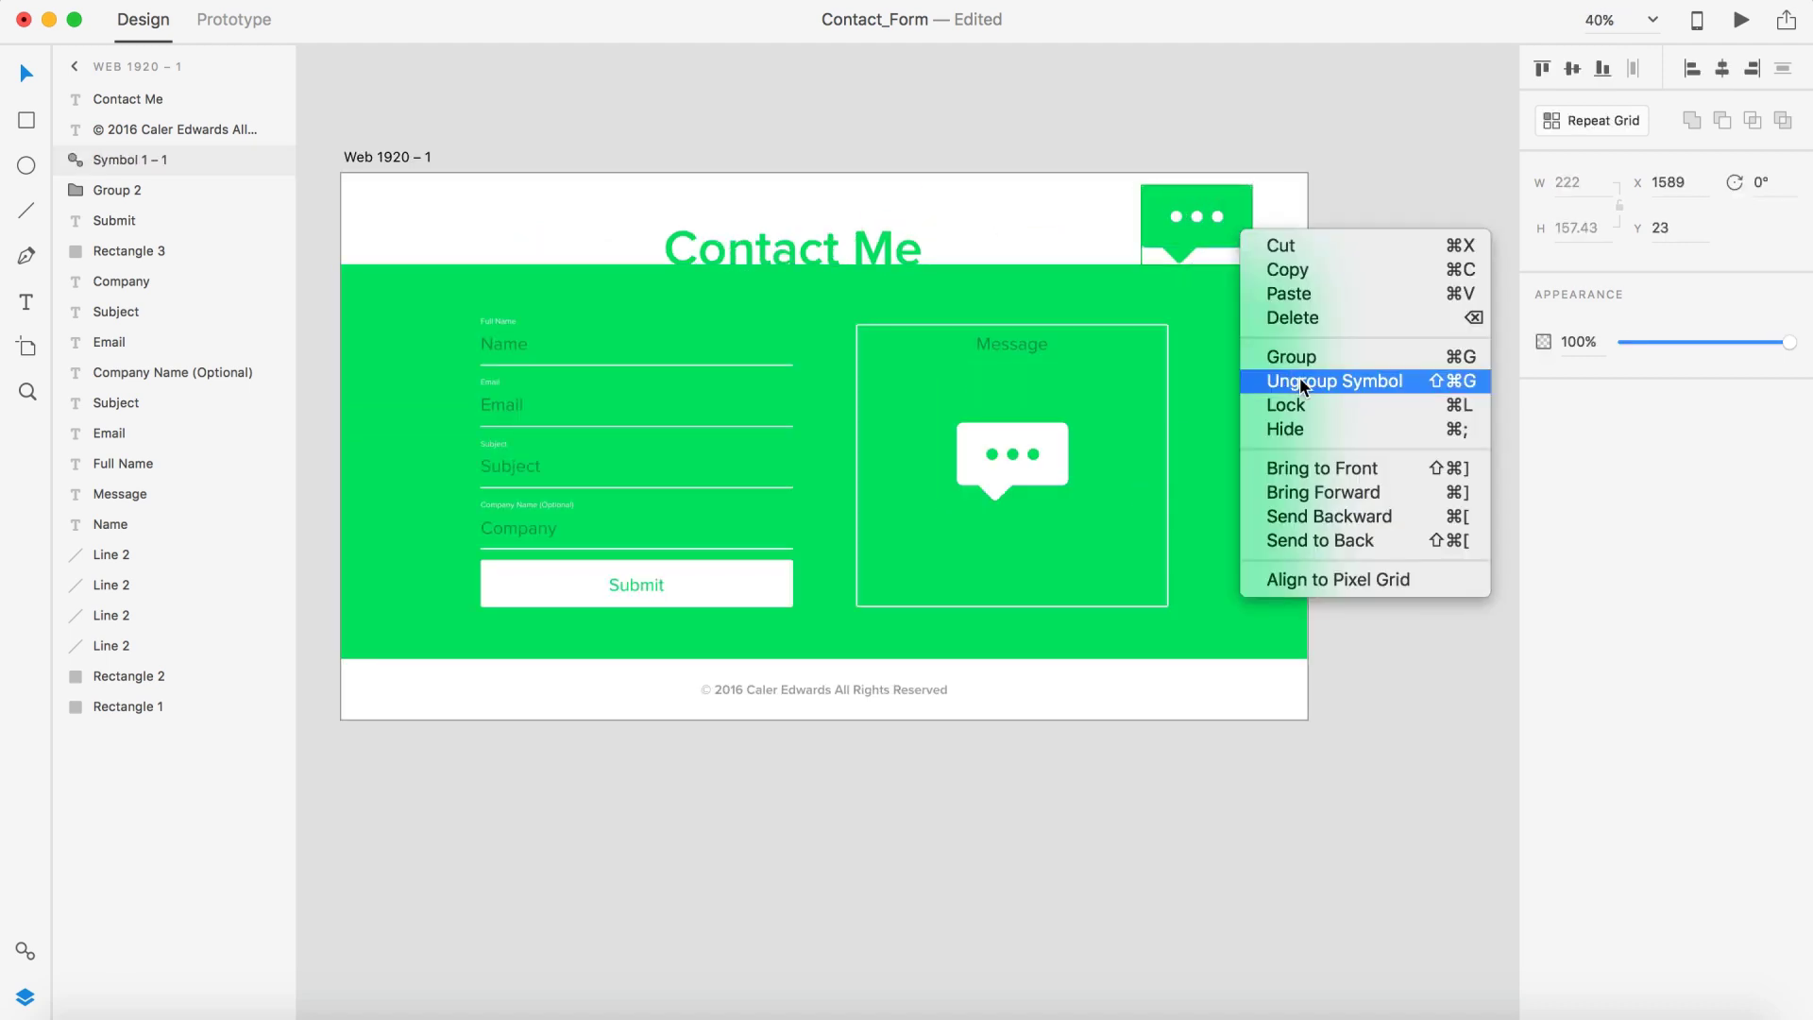
click(1300, 377)
drag(1253, 264, 1216, 297)
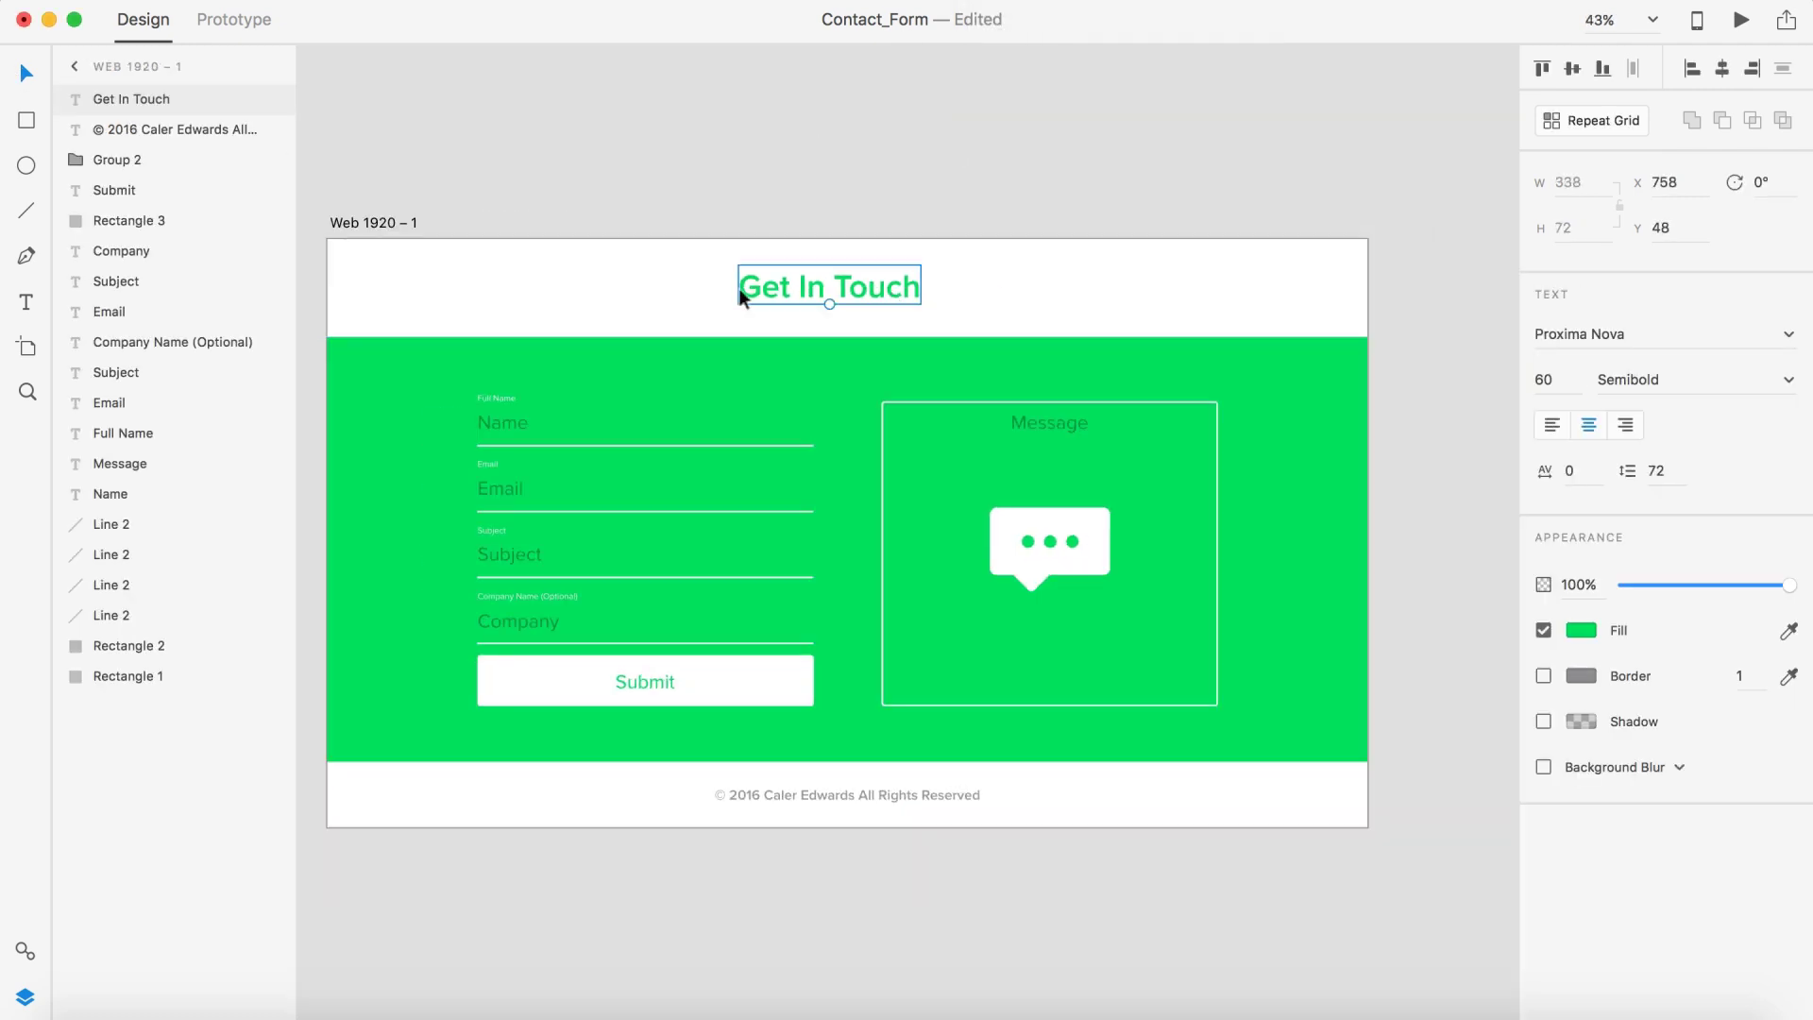
Centre the Get In Touch heading and add an 'Office hours 8am - 5pm' line beside it.
drag(739, 287, 818, 287)
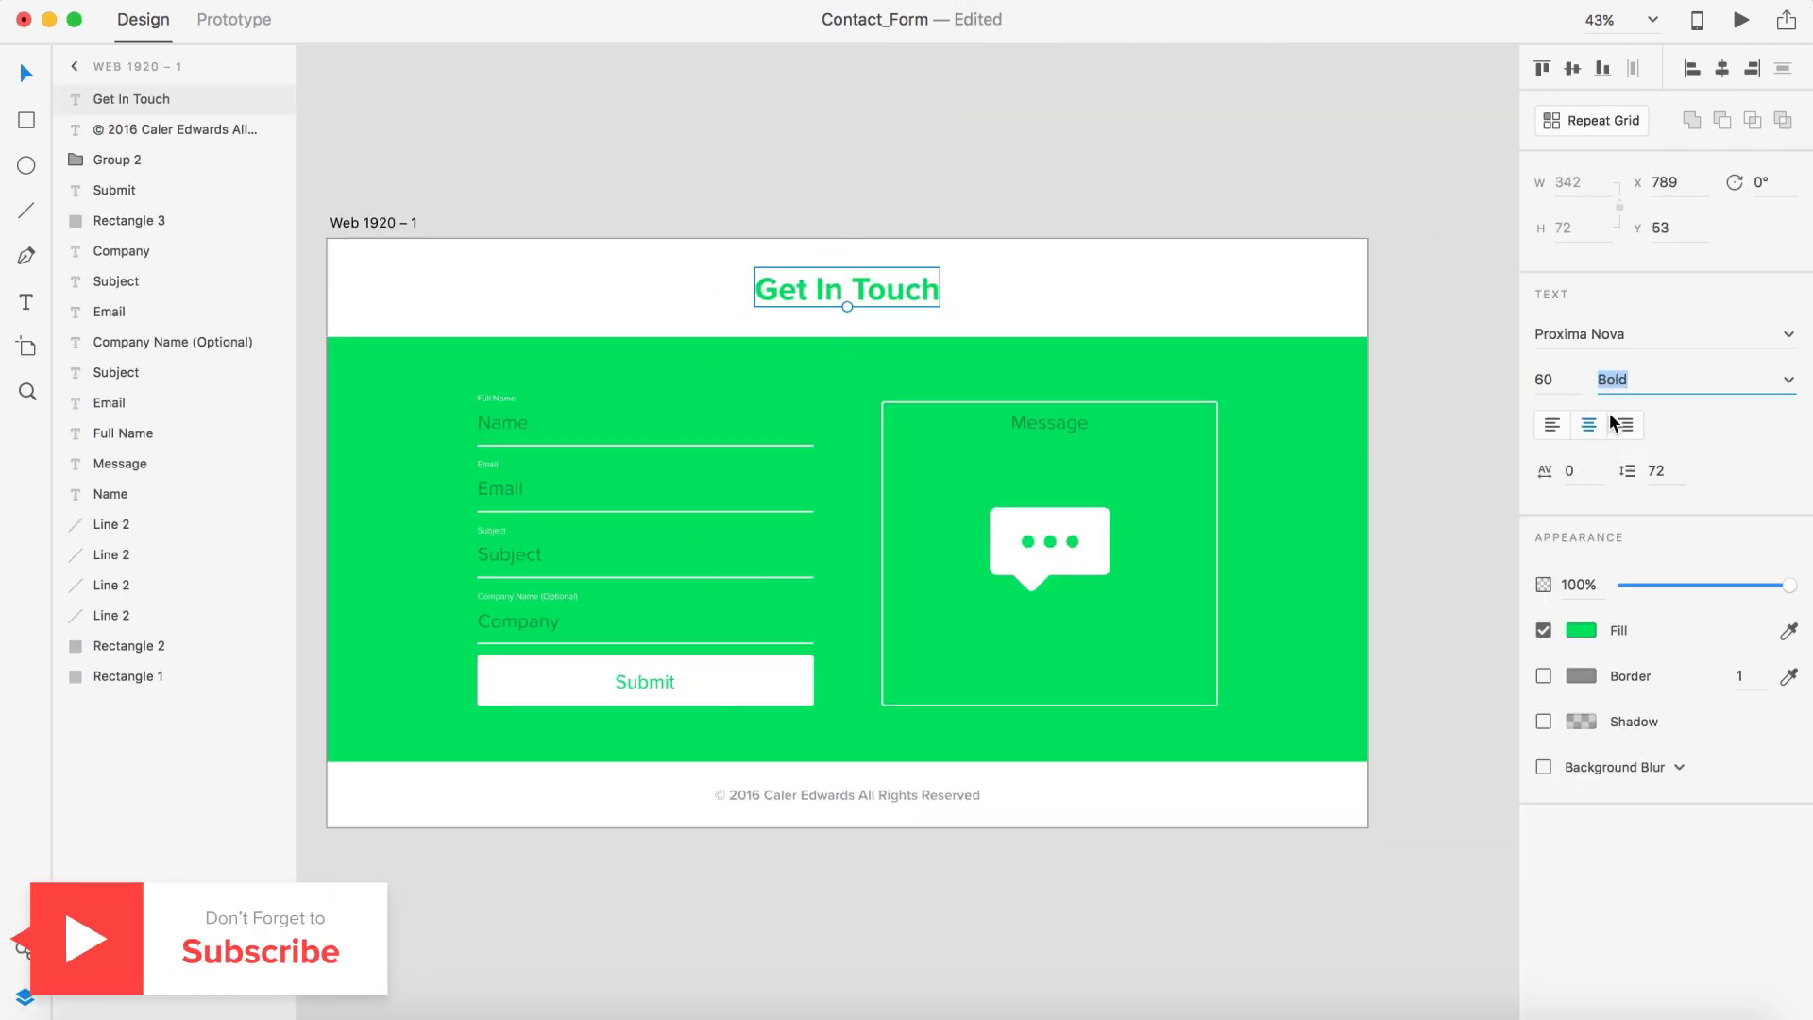
key(t)
click(1058, 294)
text(Office hours 8am - 5pm)
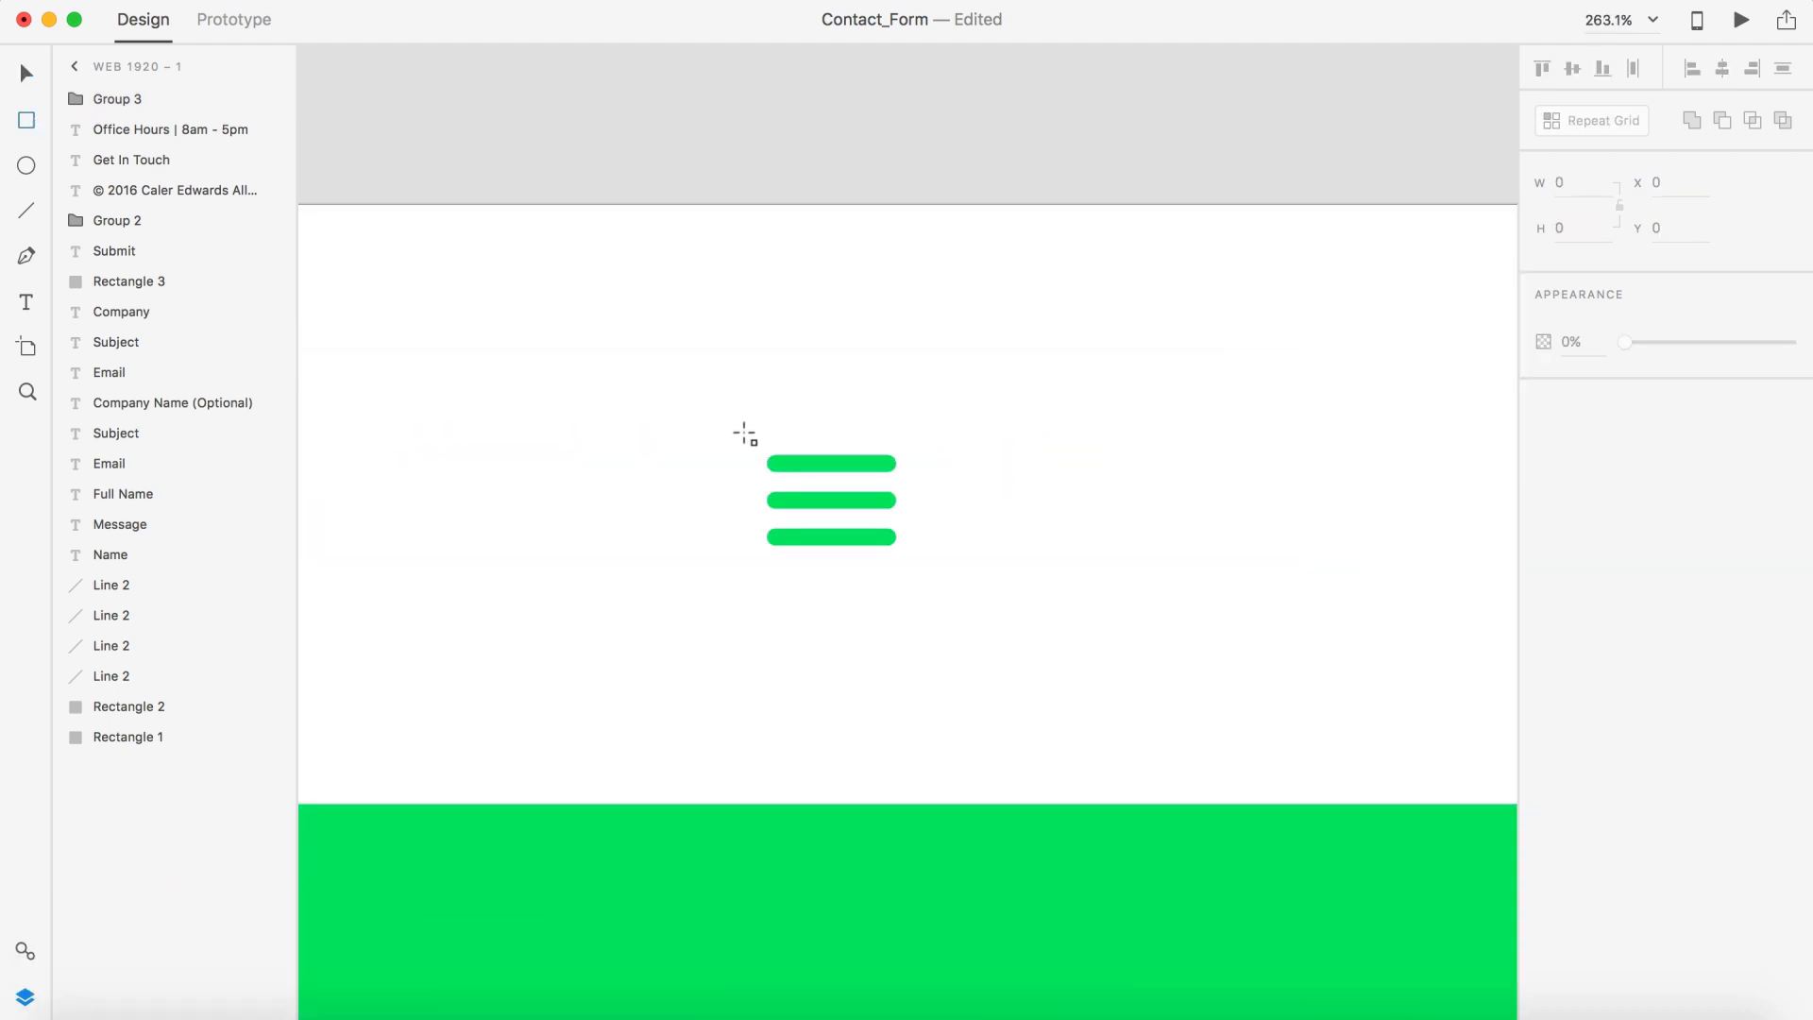
Frame the hamburger bars in a centred, light-bordered rectangle, group them into one icon, and preview.
drag(740, 432, 912, 565)
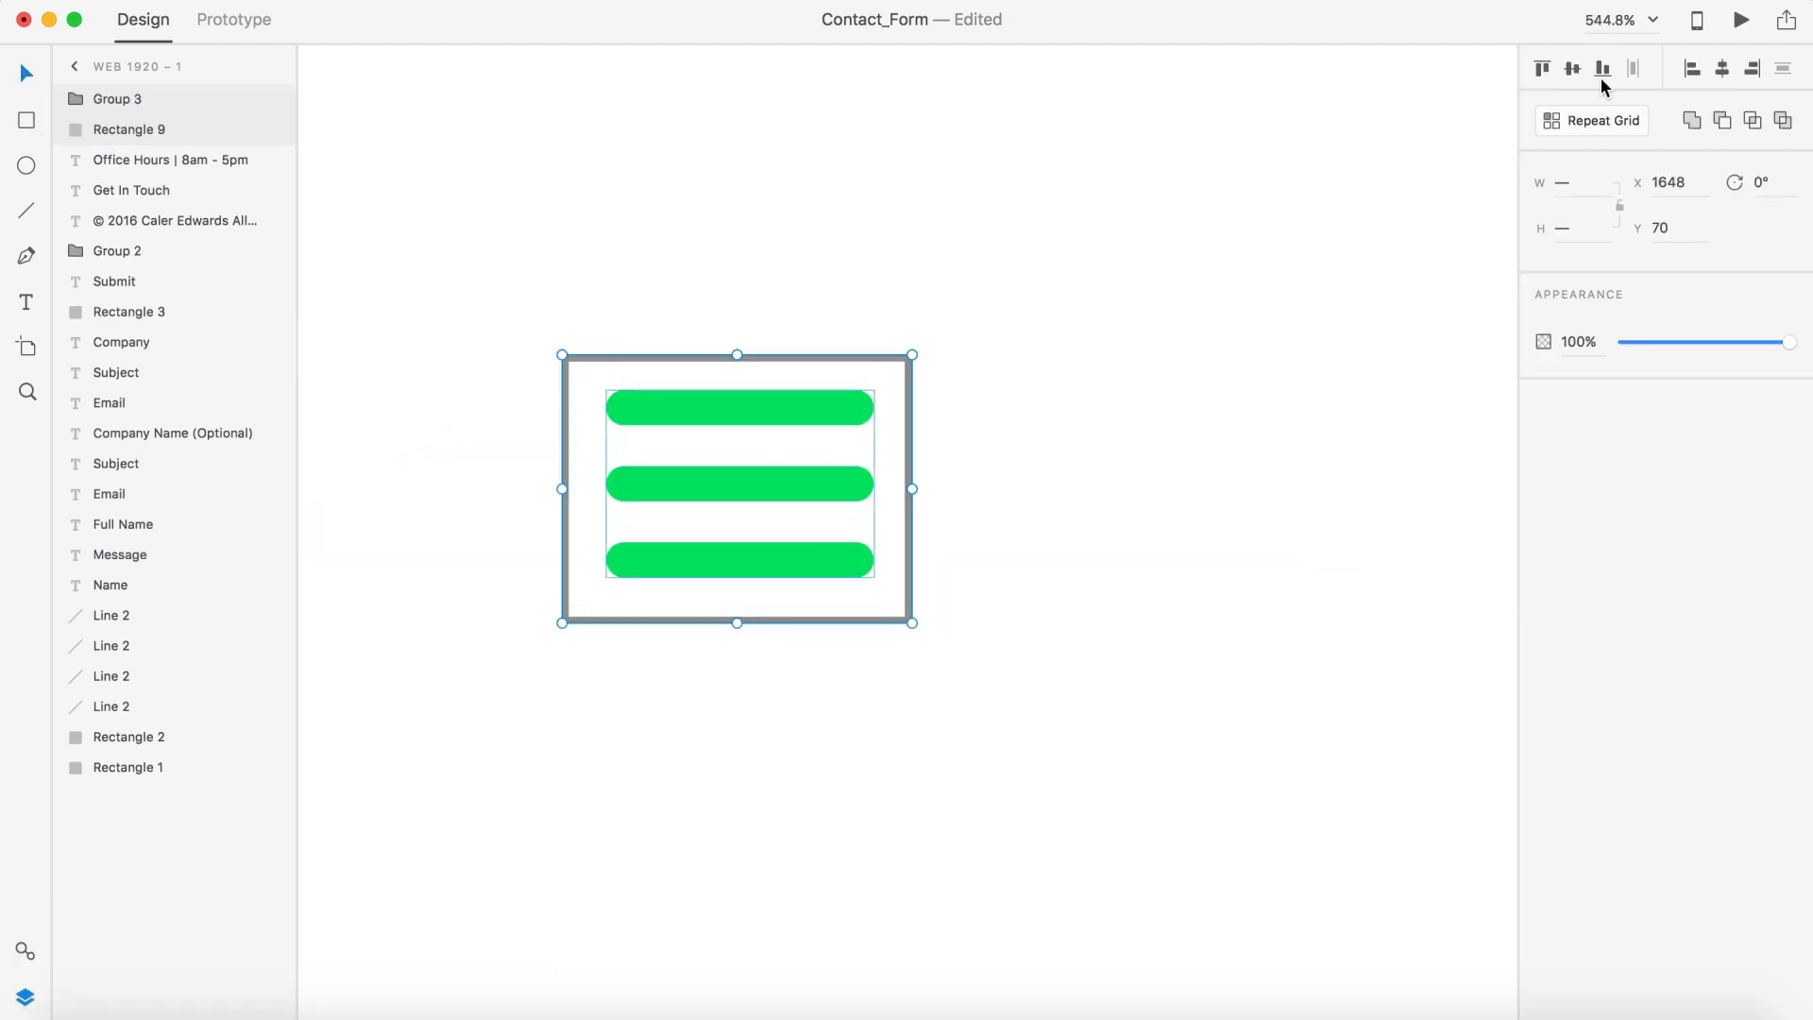
click(1572, 68)
click(1723, 68)
click(1582, 478)
scroll(1024, 502, down, 5)
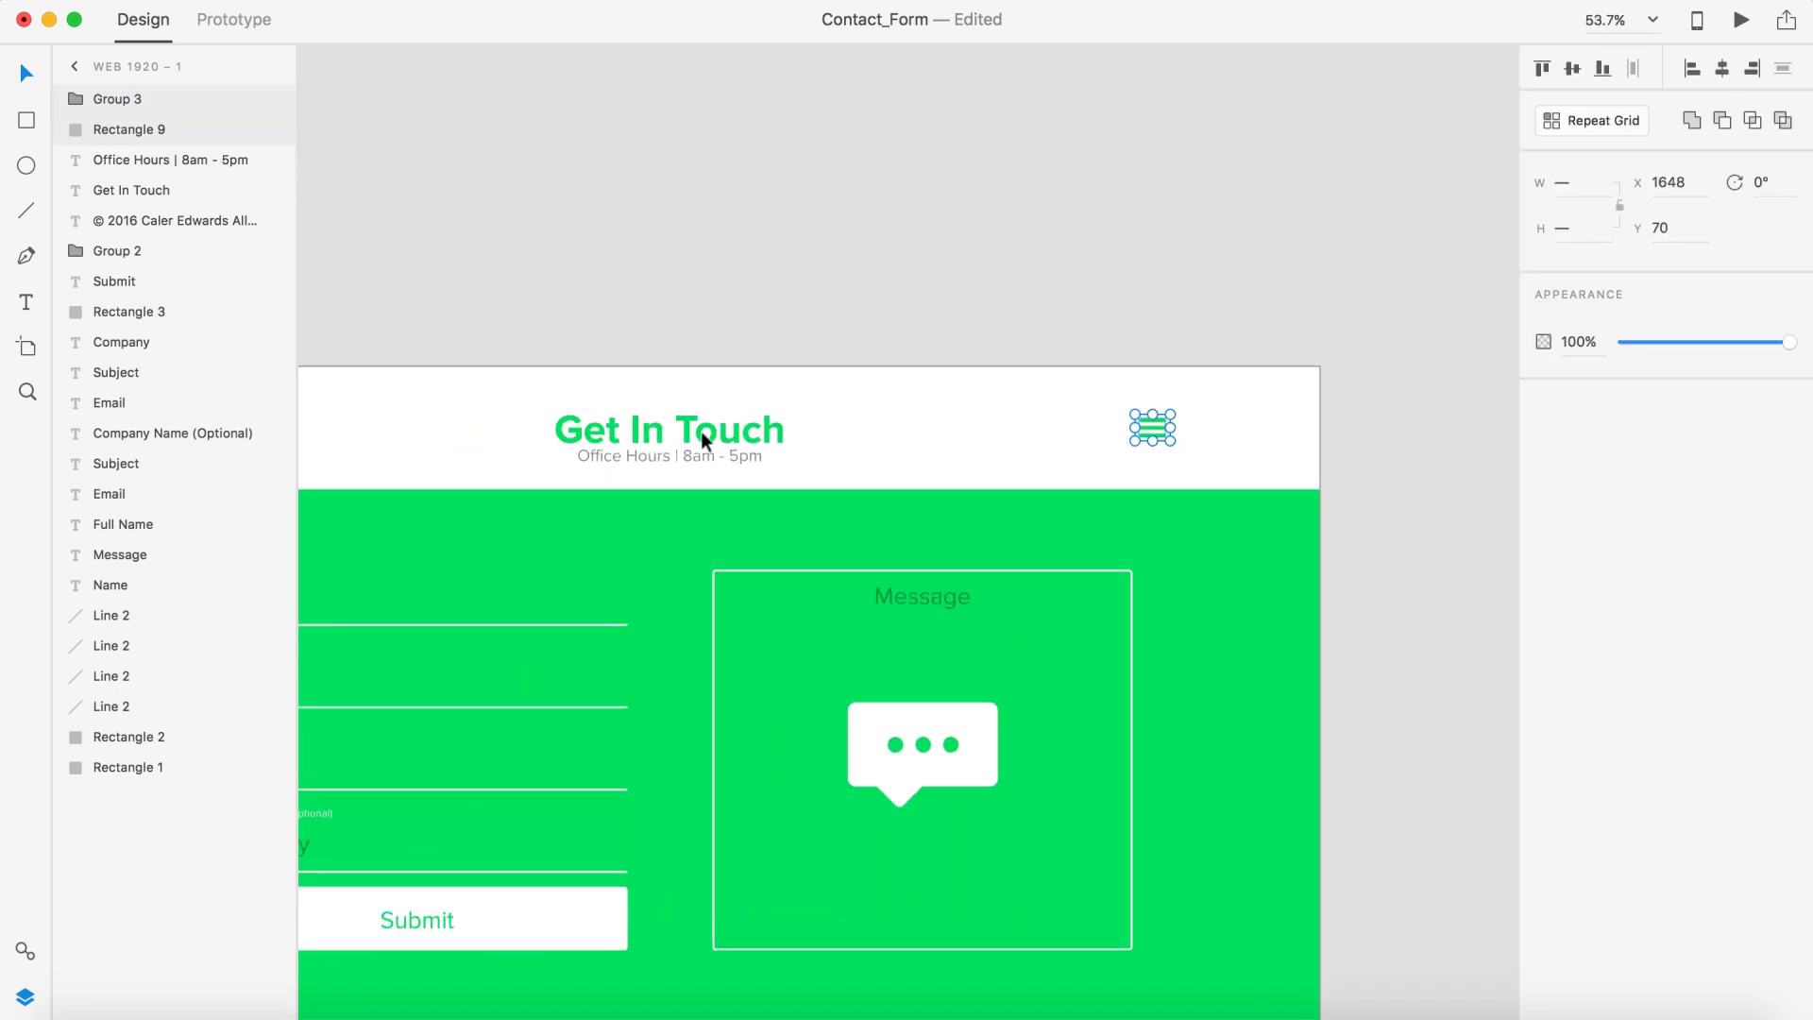
scroll(1005, 352, up, 4)
key(cmd+0)
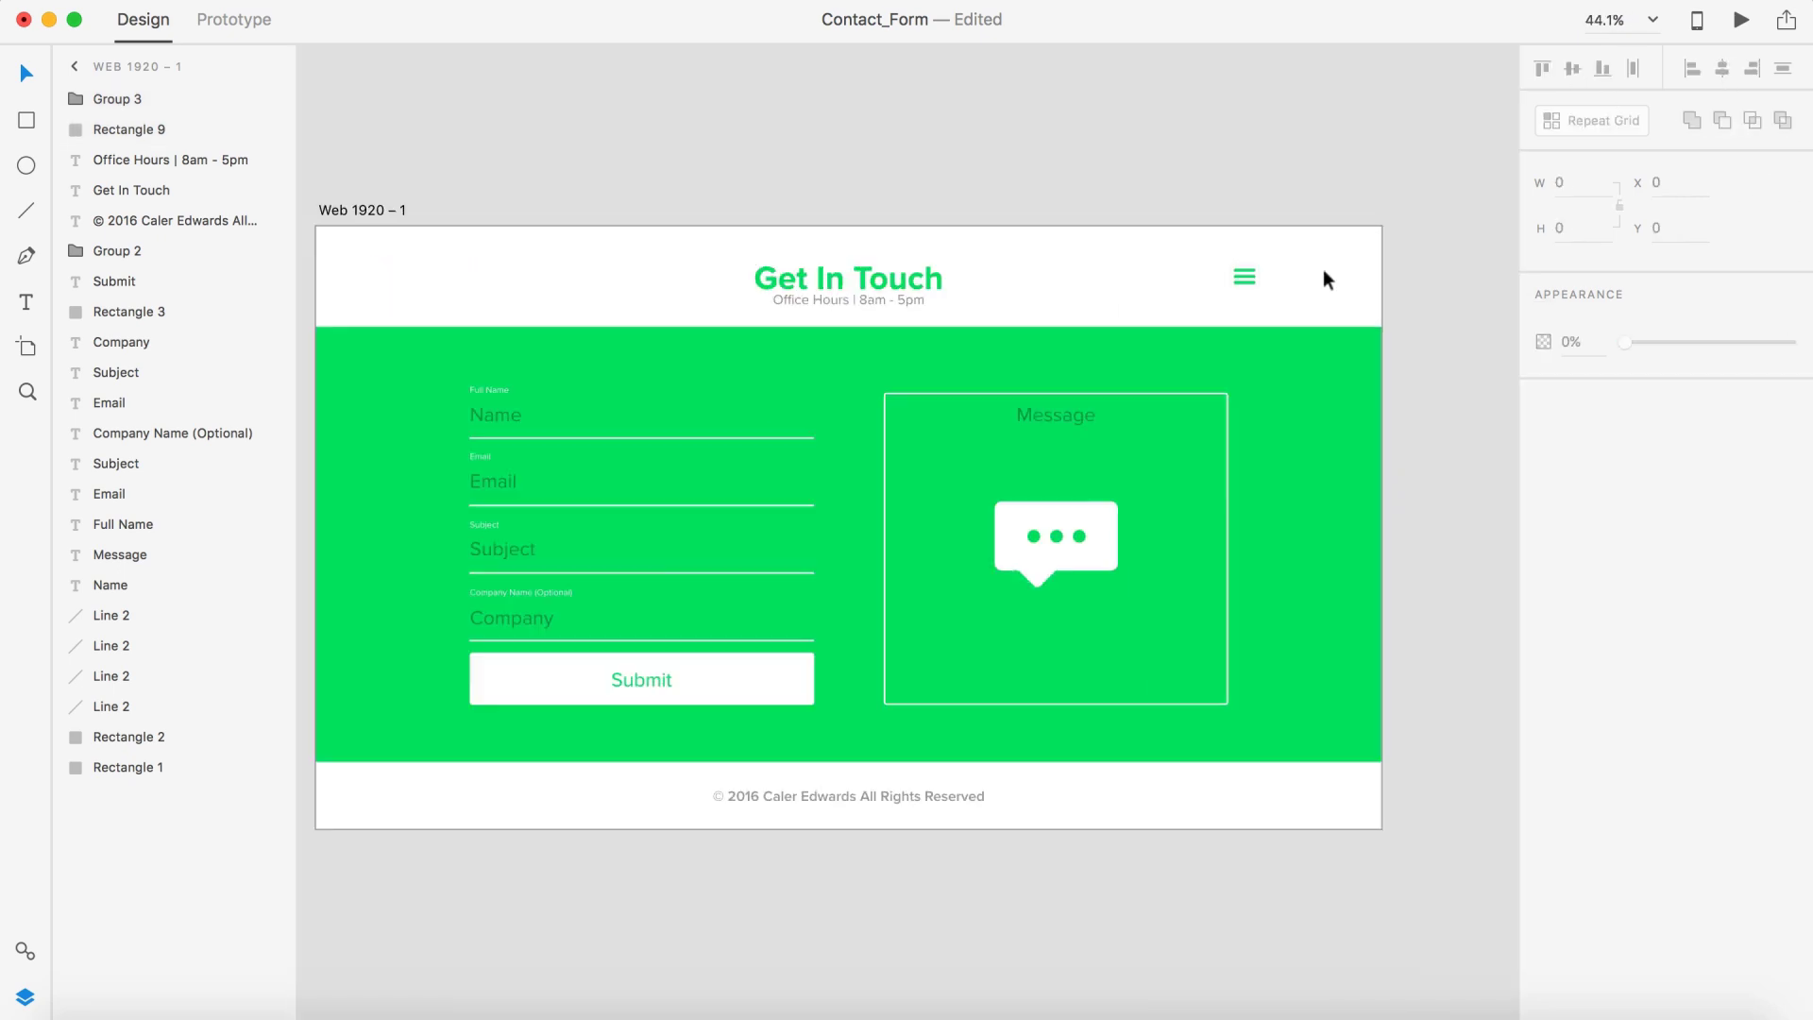
key(cmd+g)
key(cmd+Return)
key(cmd+w)
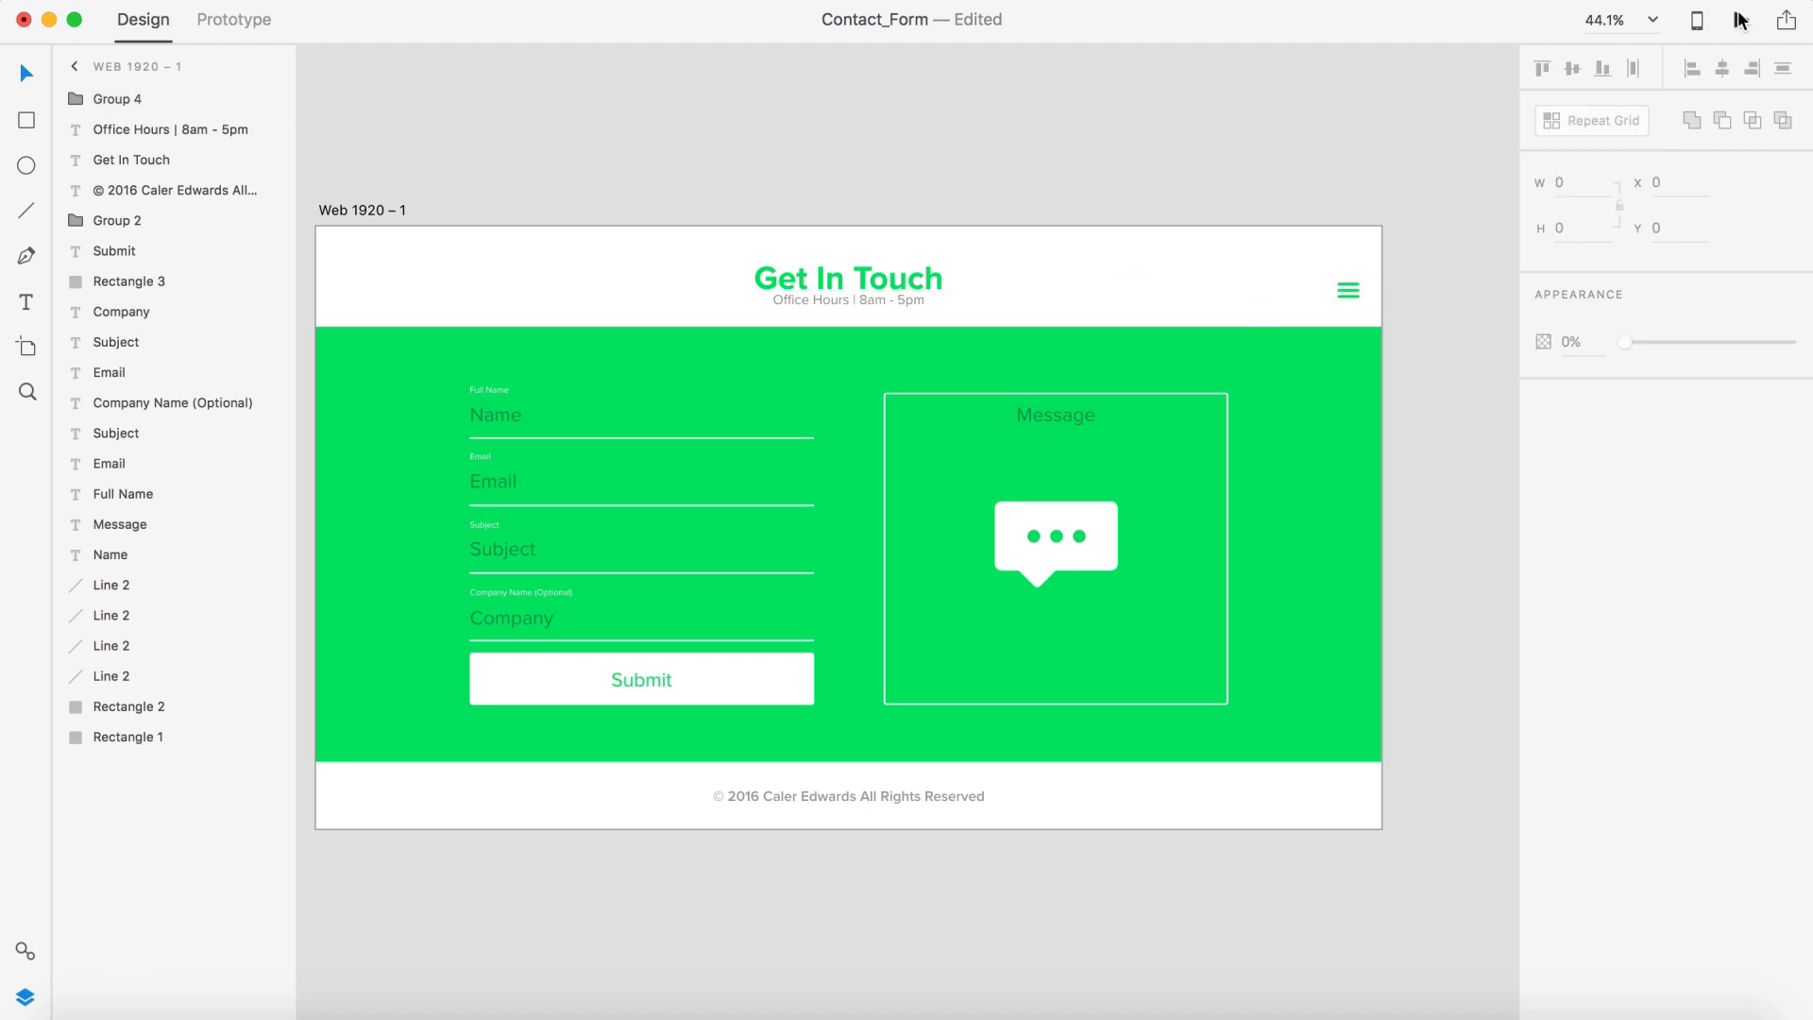